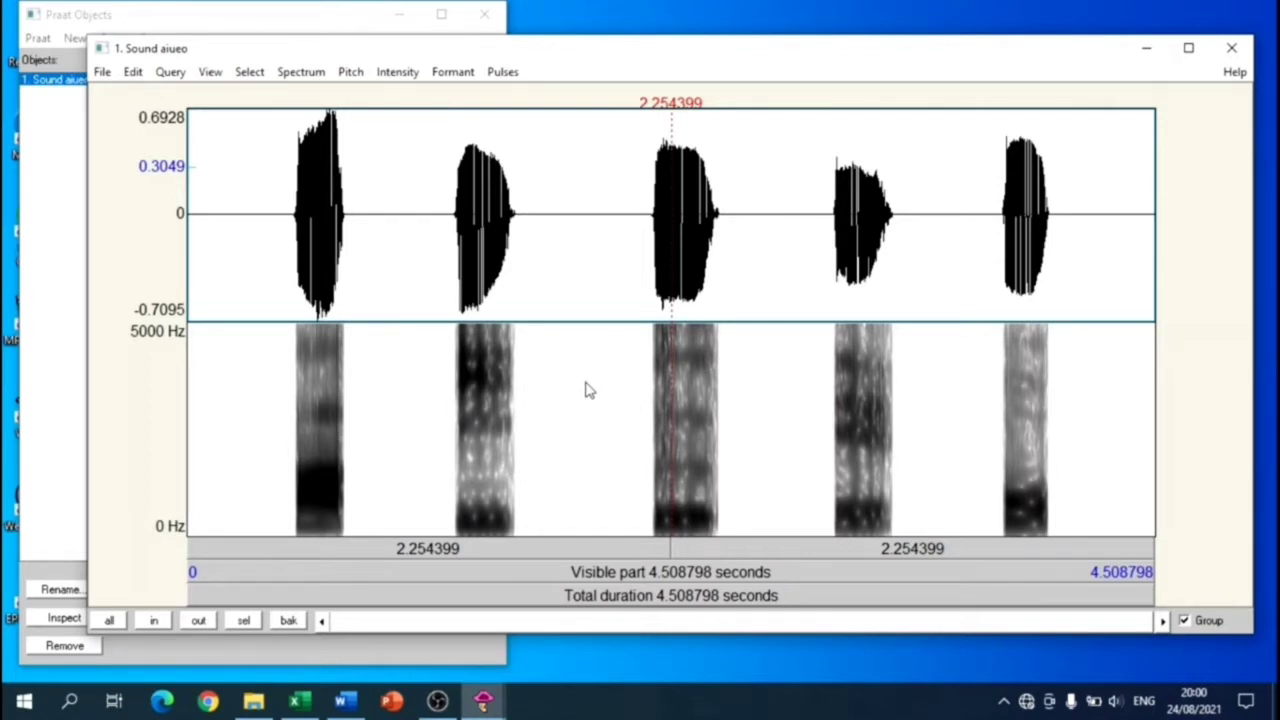
Show the formant tracks and get the mean first formant for a section of the first vowel from about 0.594 to 0.642 s.
left_click(432, 78)
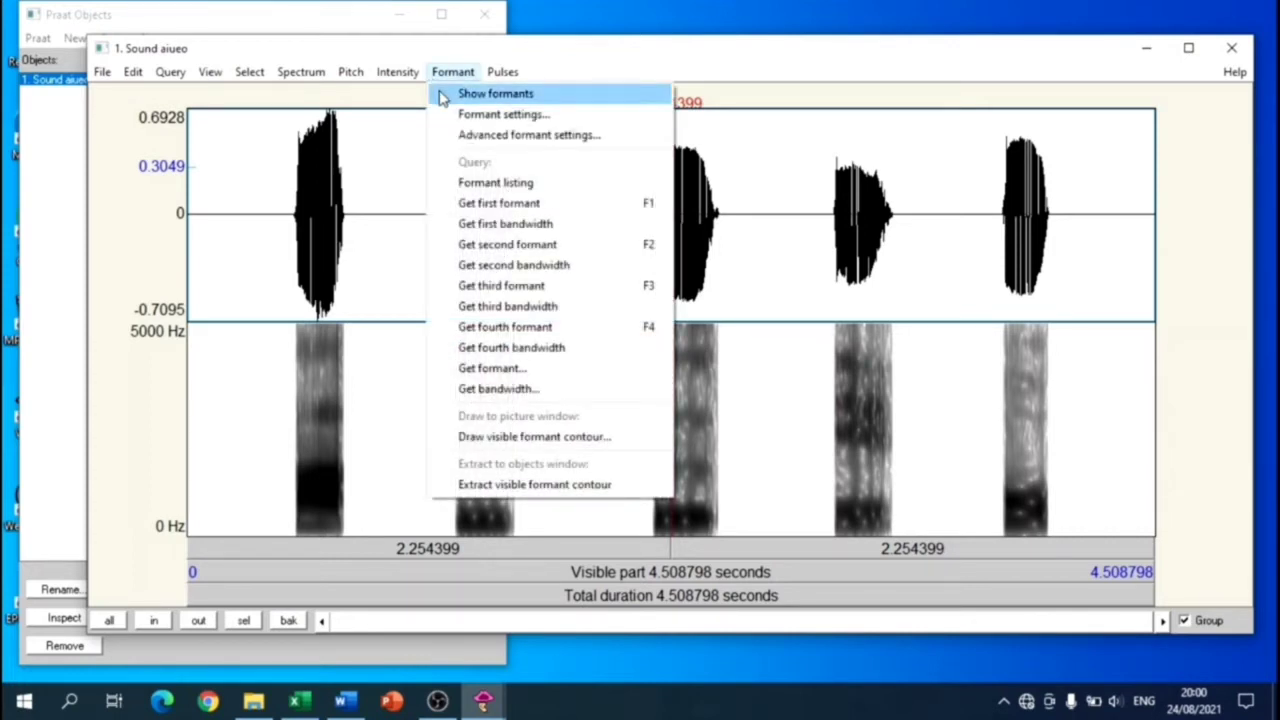
left_click(442, 95)
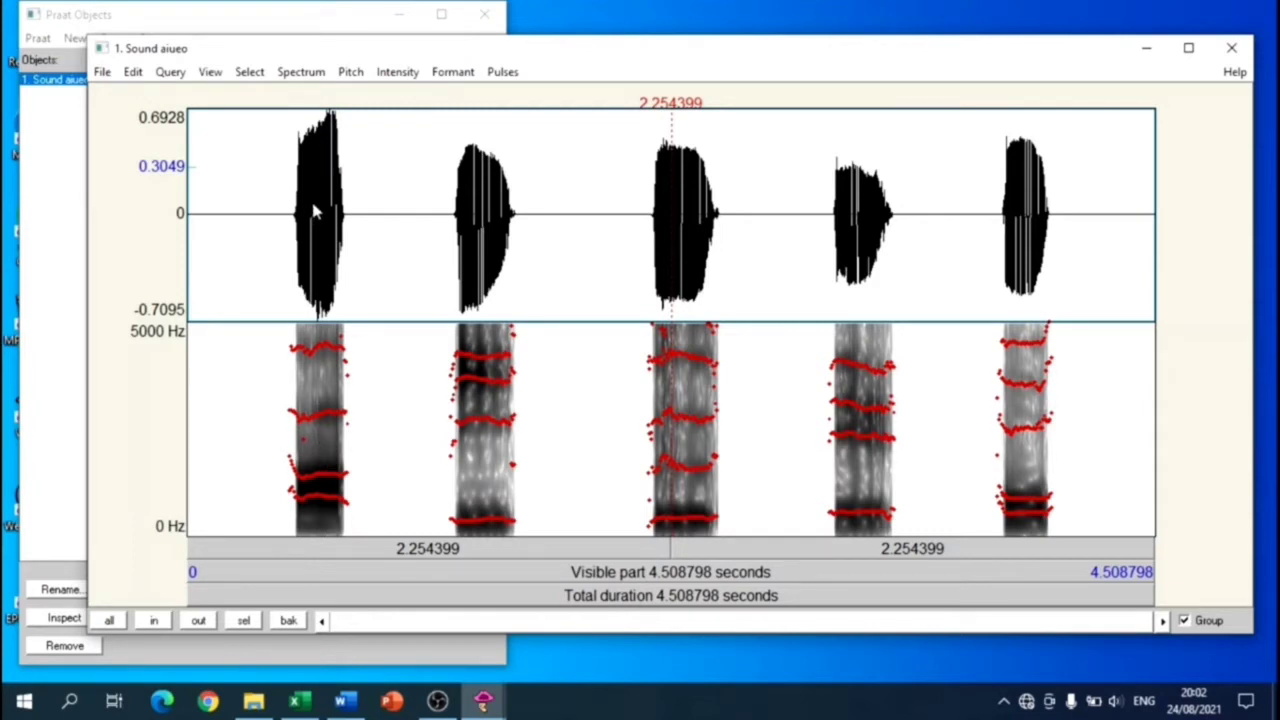
left_click_drag(314, 200, 326, 203)
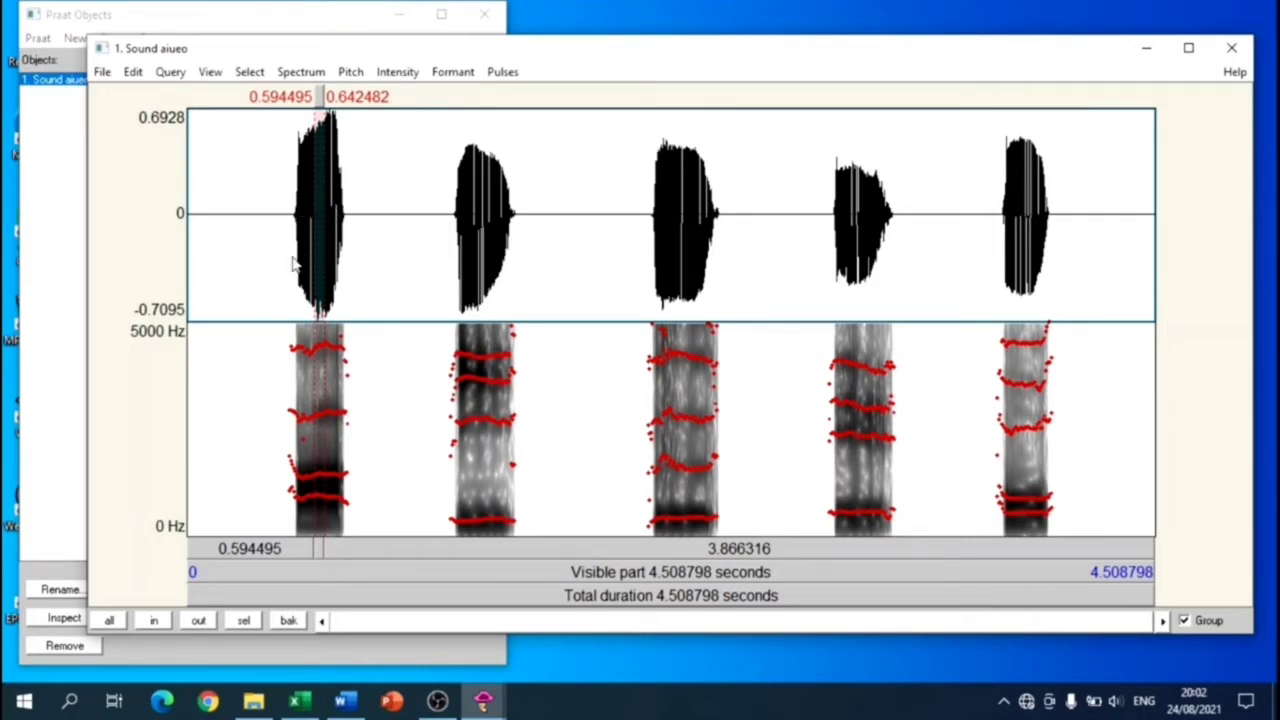
left_click(436, 78)
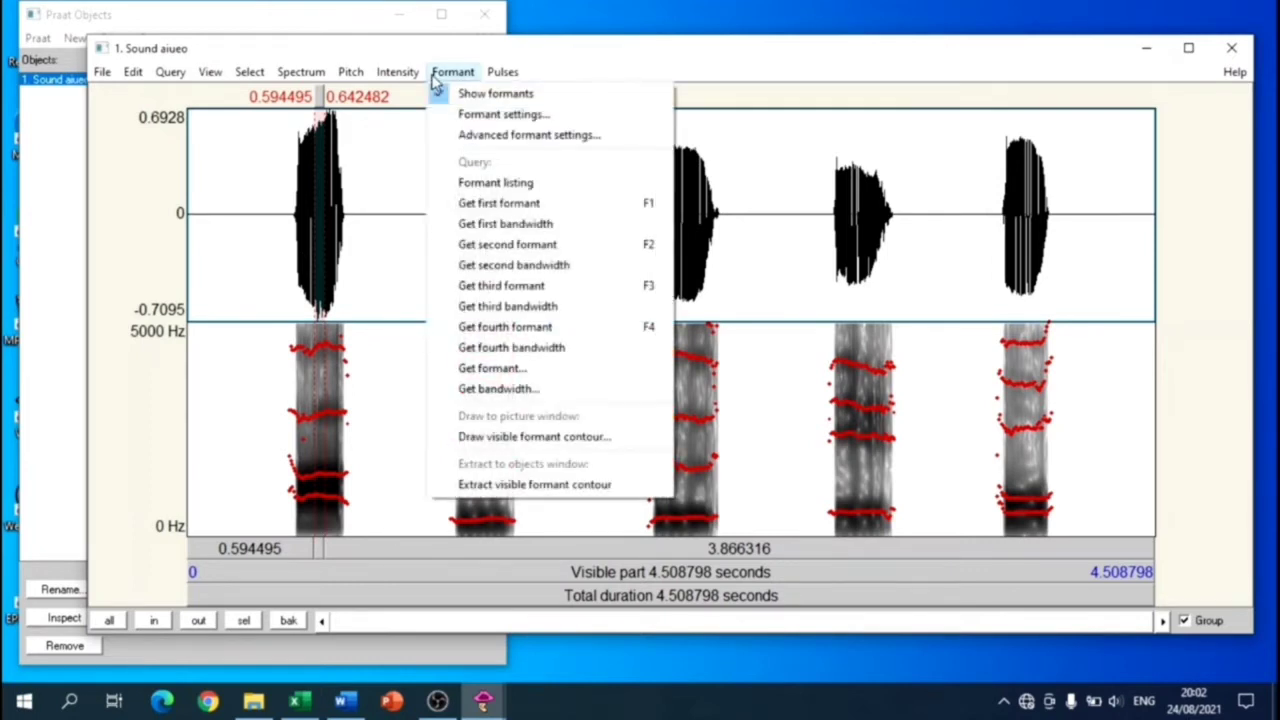
left_click(444, 210)
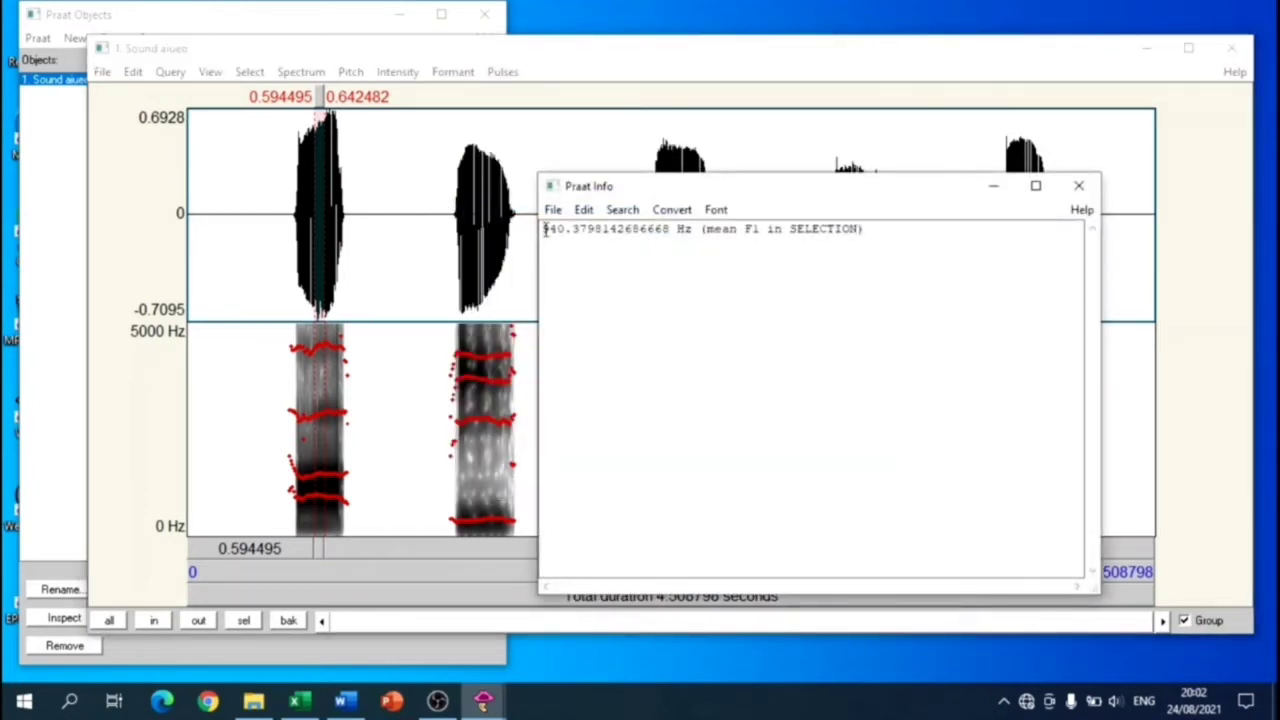
Copy the whole-number part of the F1 result and paste it as 940 into cell C5 of the Excel workbook.
left_click_drag(544, 229, 565, 230)
right_click(555, 242)
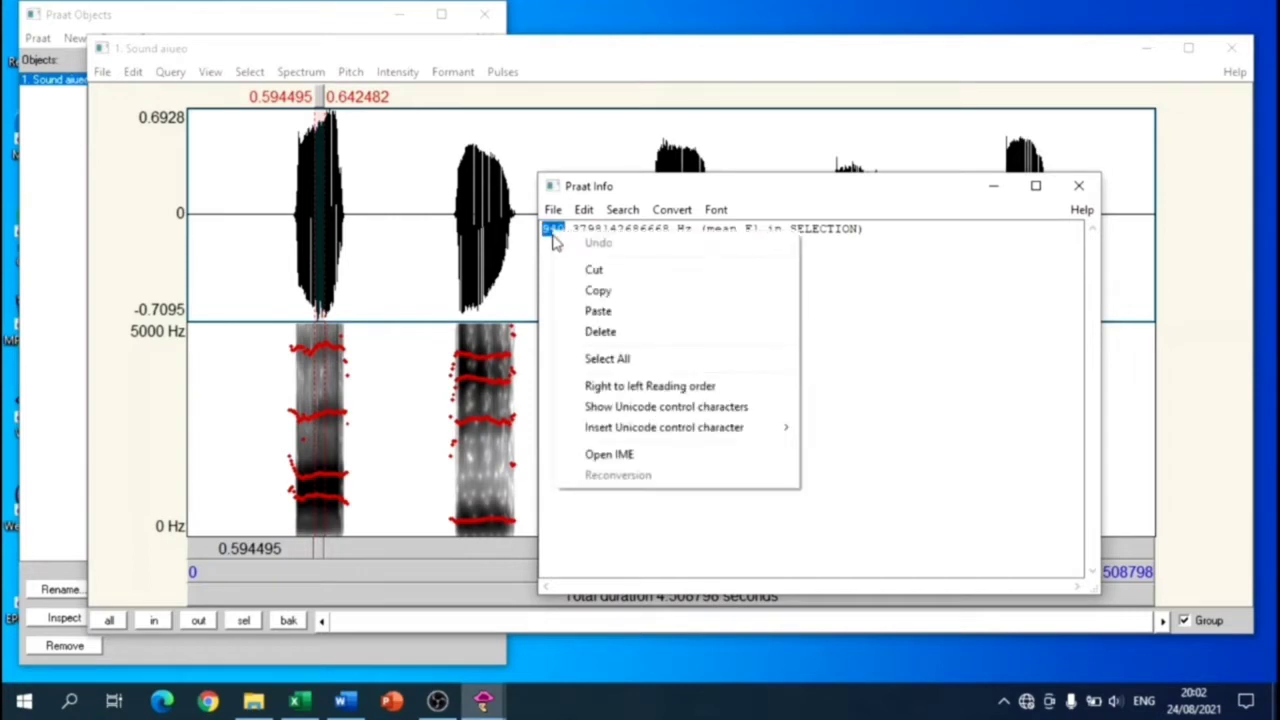
left_click(597, 291)
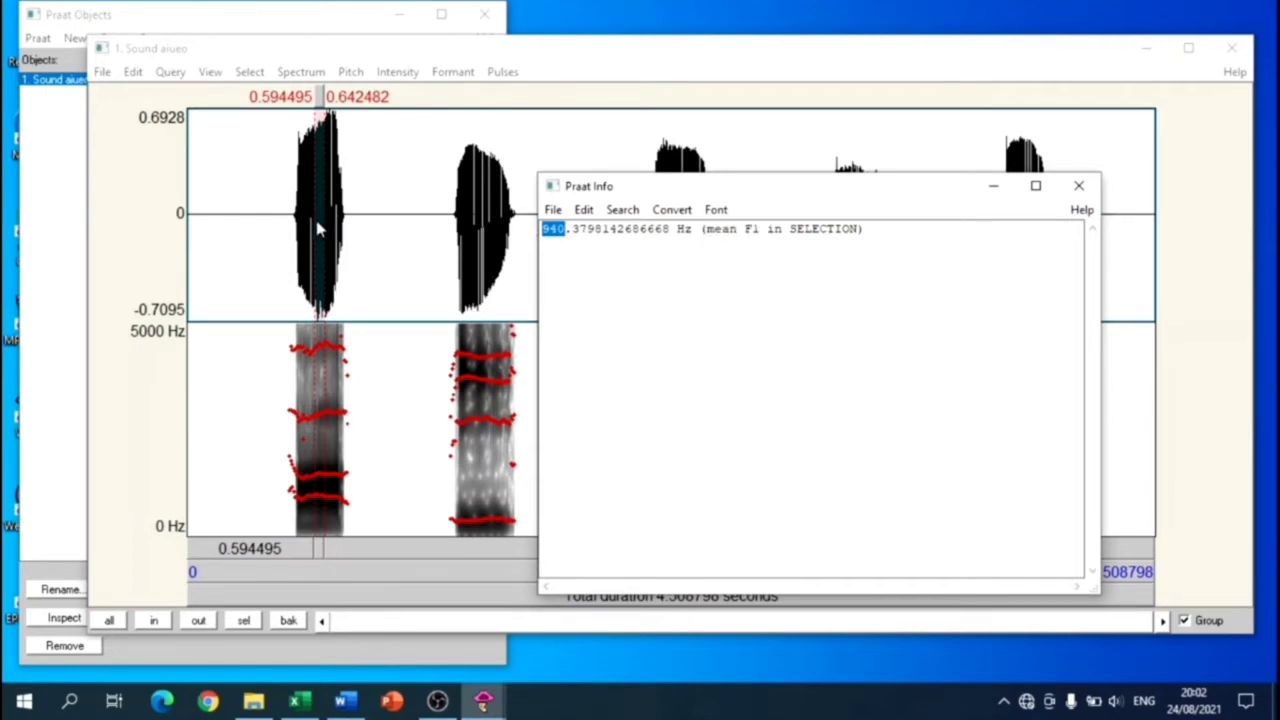
left_click(300, 703)
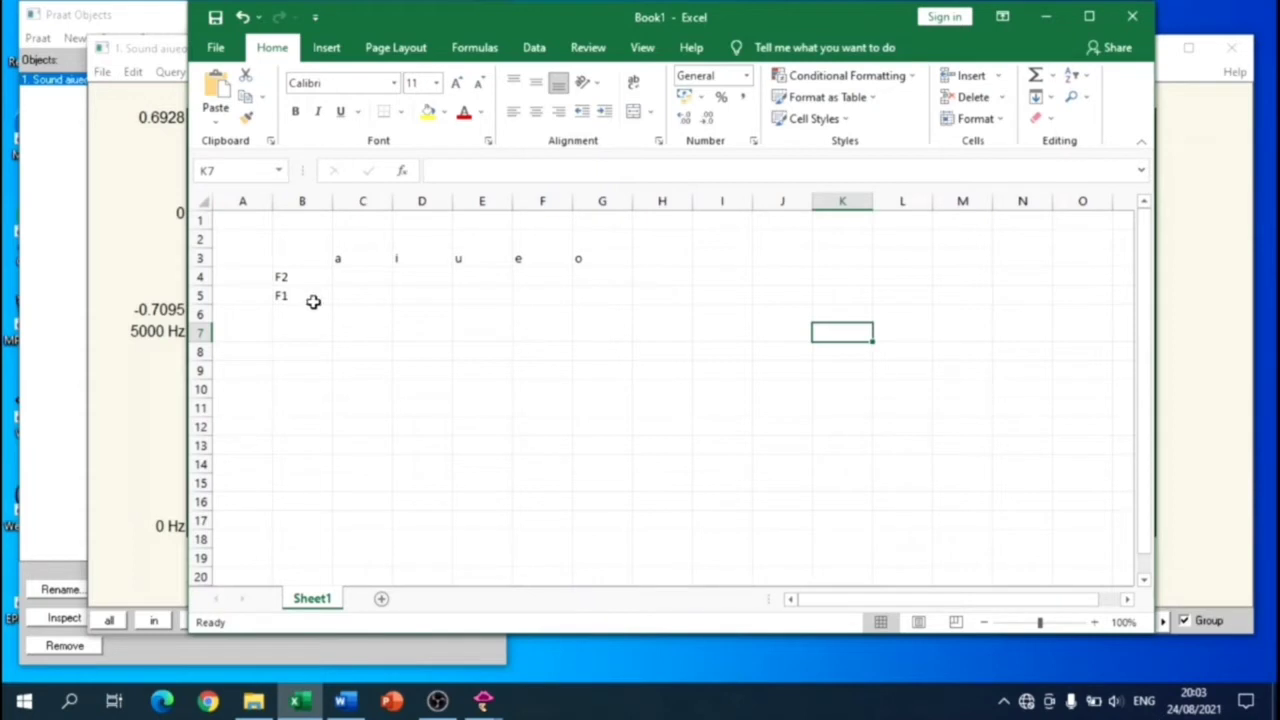
left_click(363, 299)
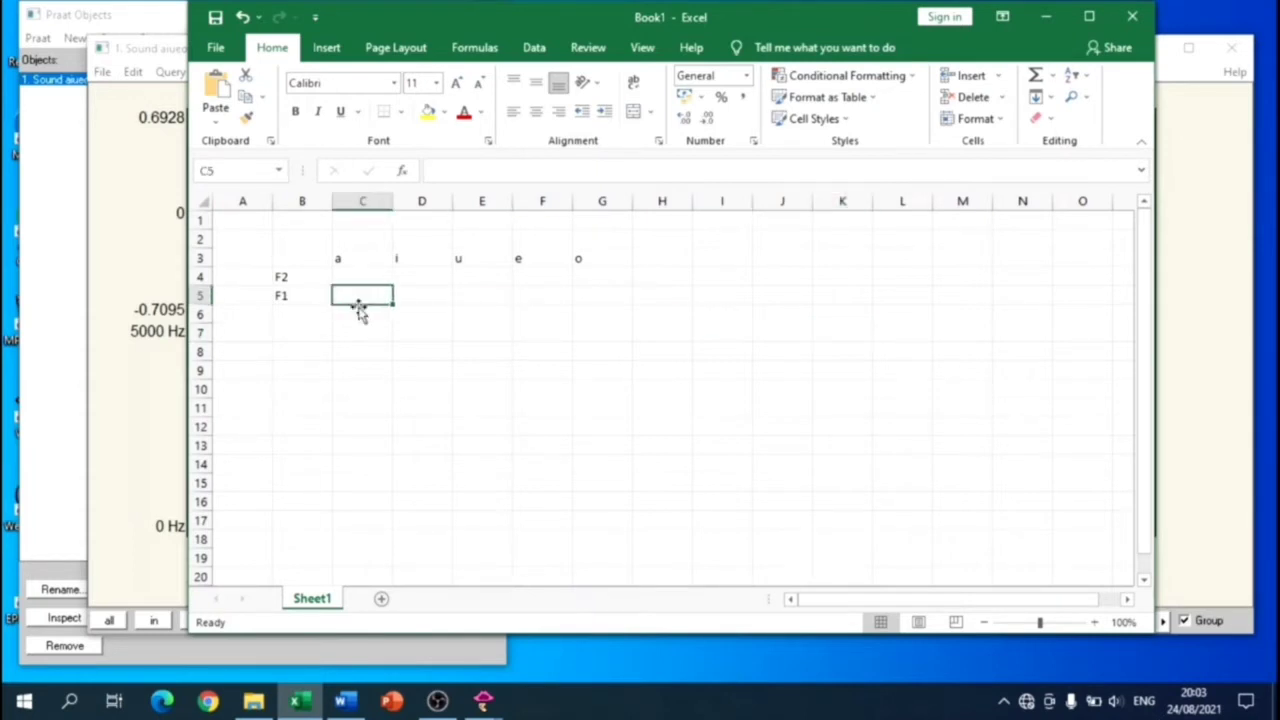
left_click(218, 92)
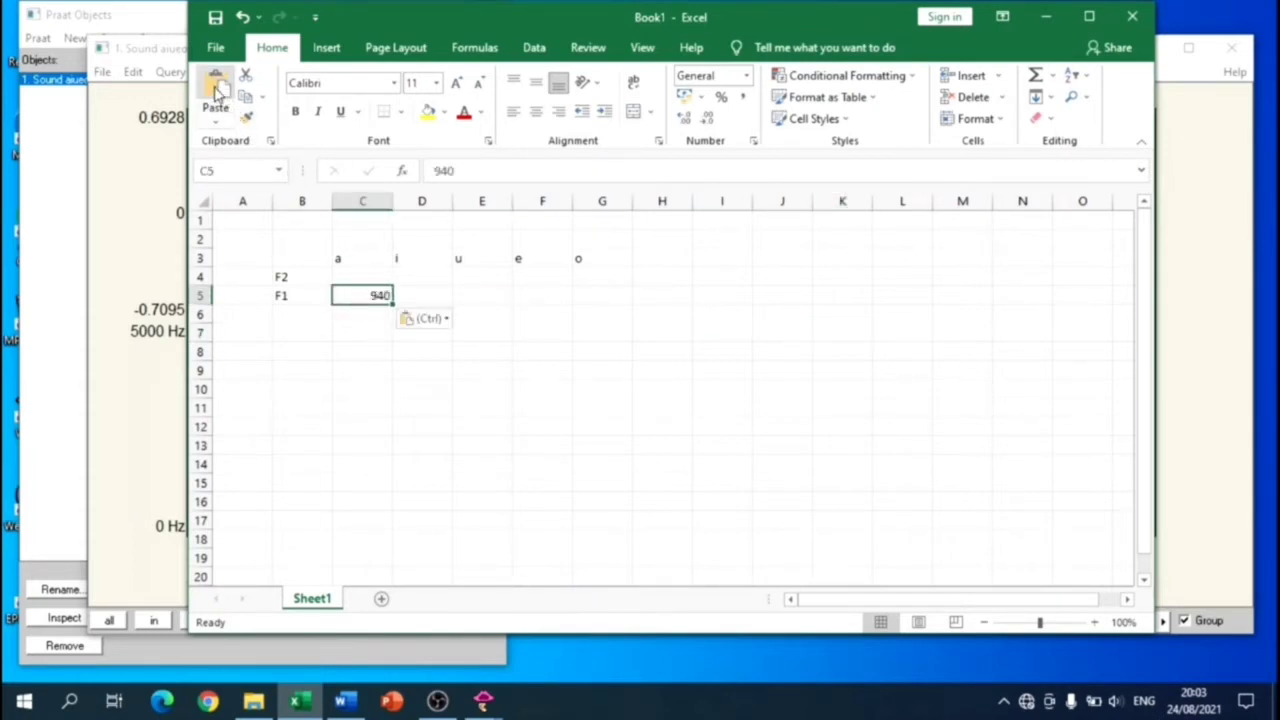
Switch back to Praat, get the second formant of the same first-vowel selection and copy its whole-number part.
left_click(158, 64)
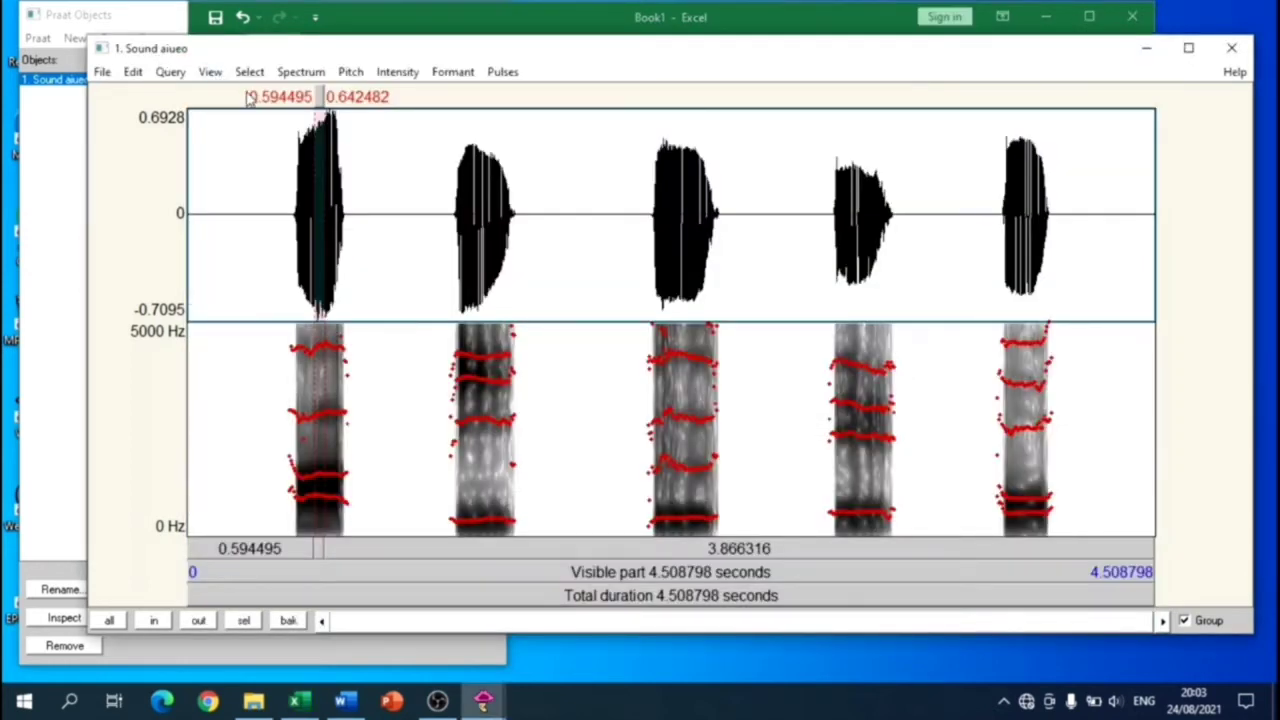
left_click(443, 76)
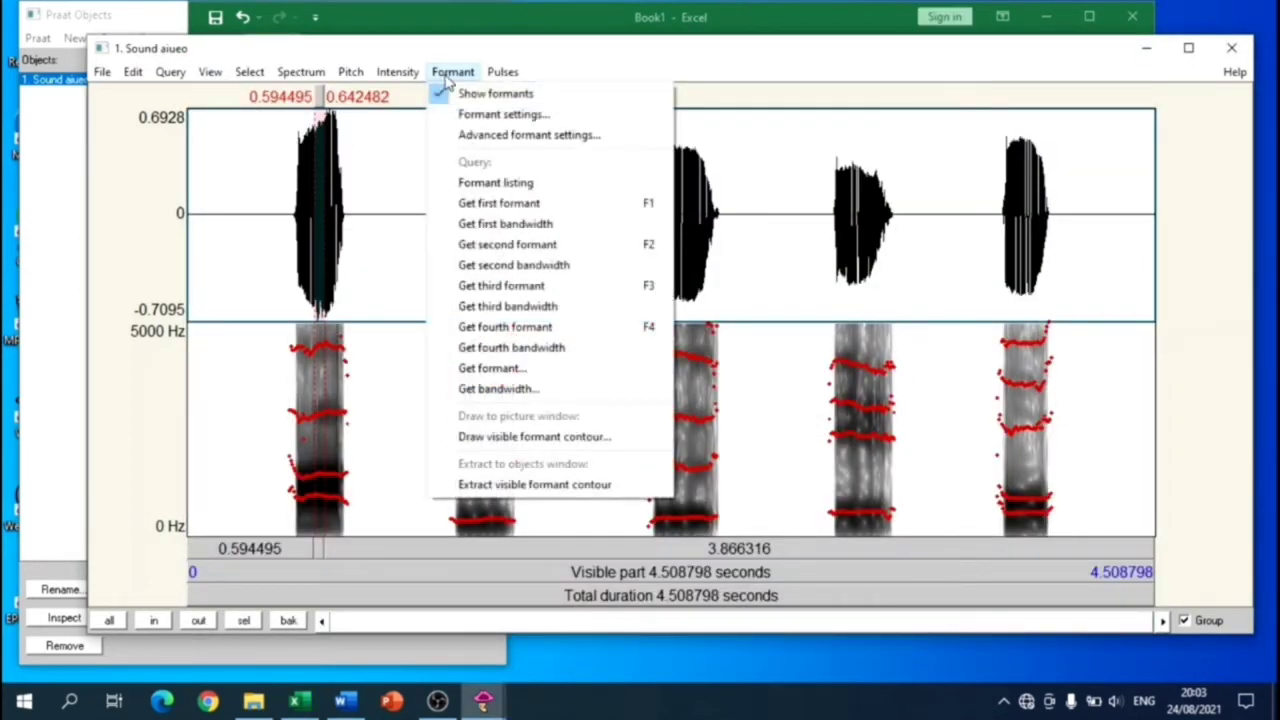
left_click(456, 245)
left_click_drag(545, 232, 572, 233)
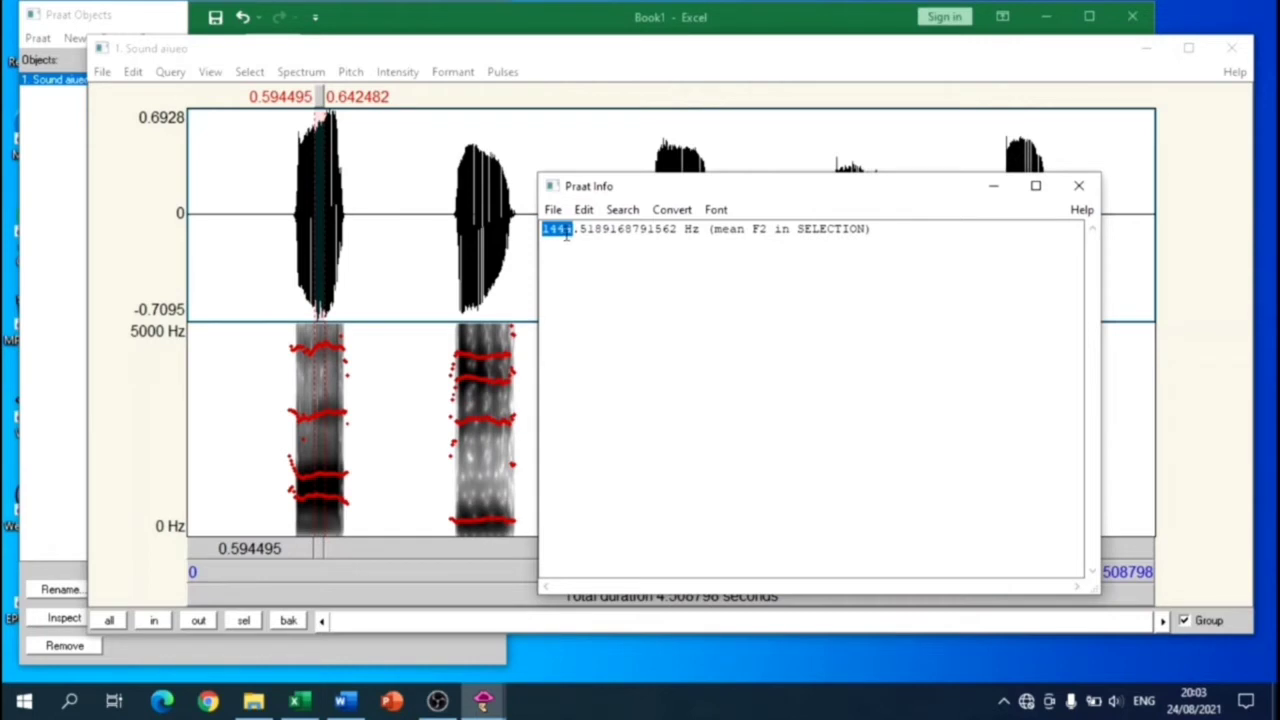
right_click(569, 232)
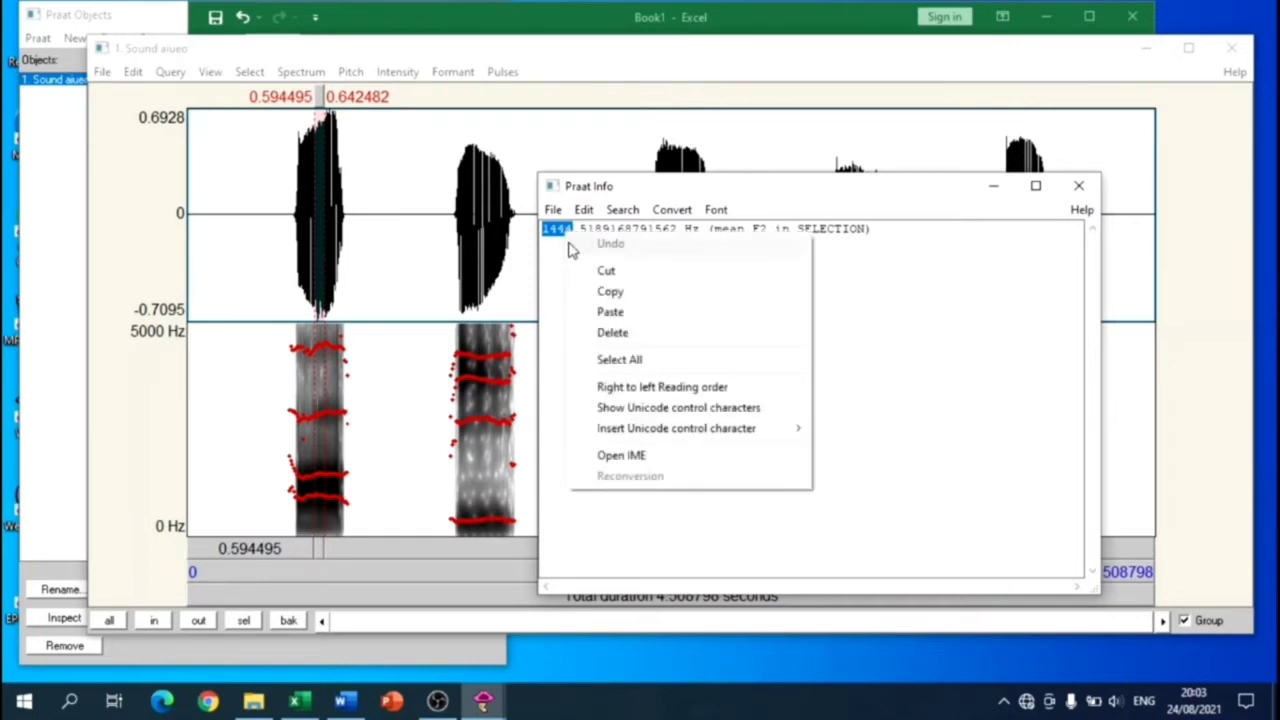
left_click(586, 291)
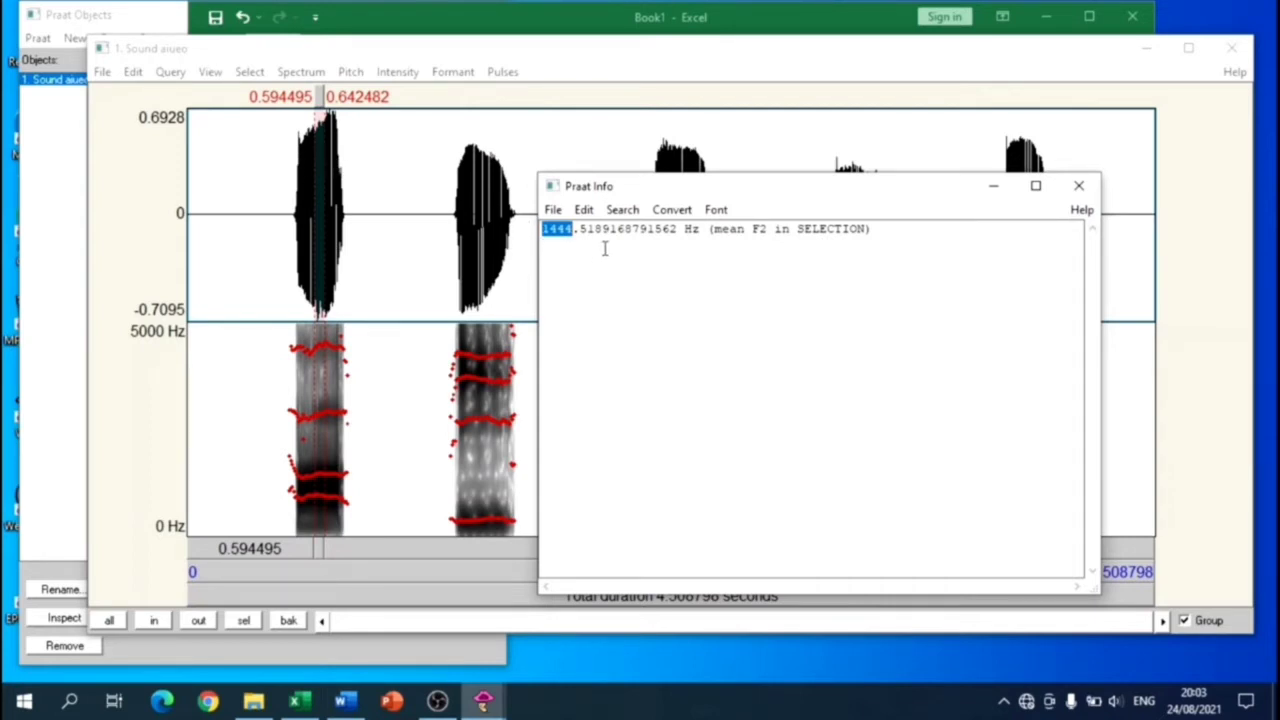
Switch to Excel, paste the F2 value for vowel a into cell C4 and round it up to 1445.
left_click(343, 22)
left_click(362, 277)
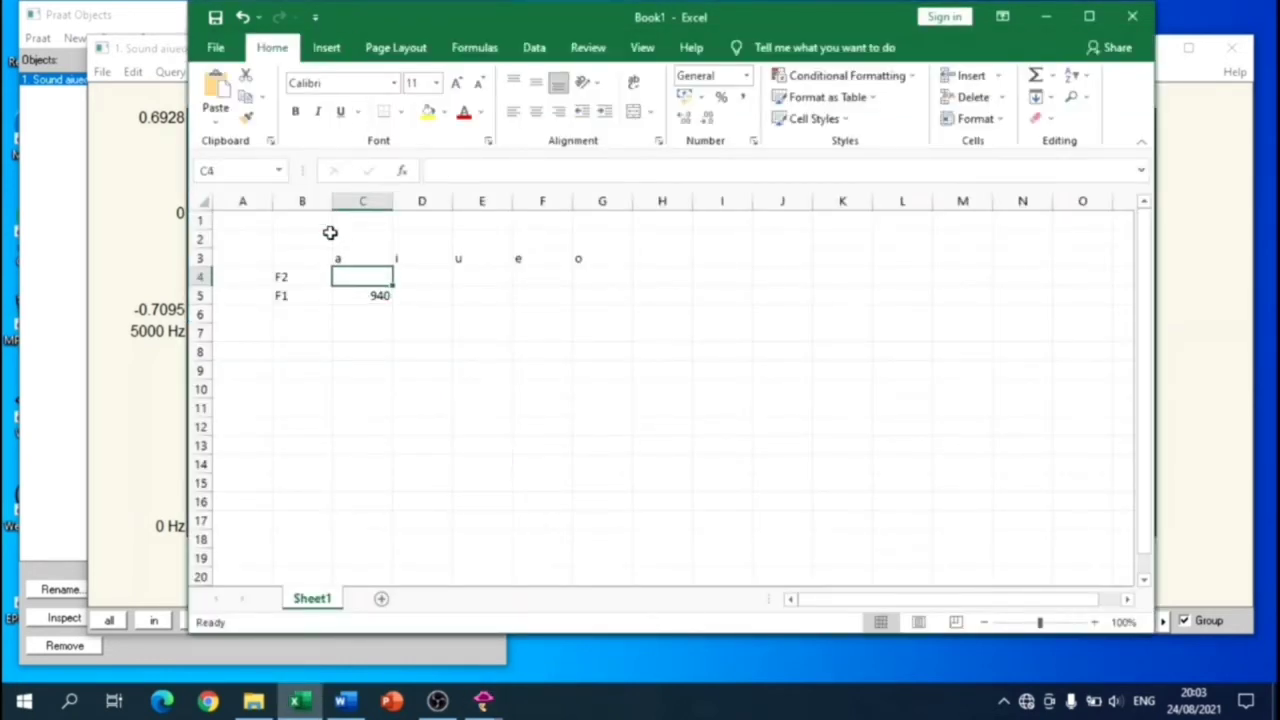
left_click(226, 110)
left_click(468, 172)
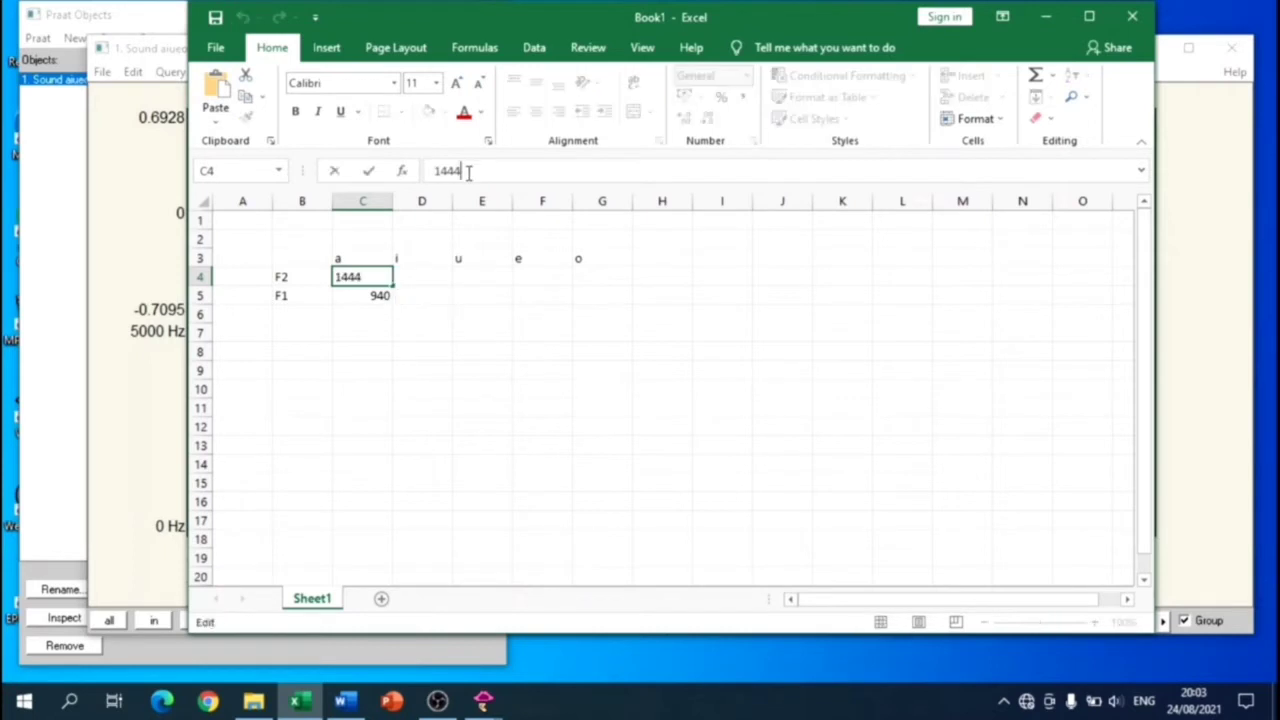
key("BackSpace")
type("5")
Switch to Praat and get the mean first formant for a section of the second vowel from about 1.349 to 1.402 s.
left_click(180, 64)
left_click(477, 193)
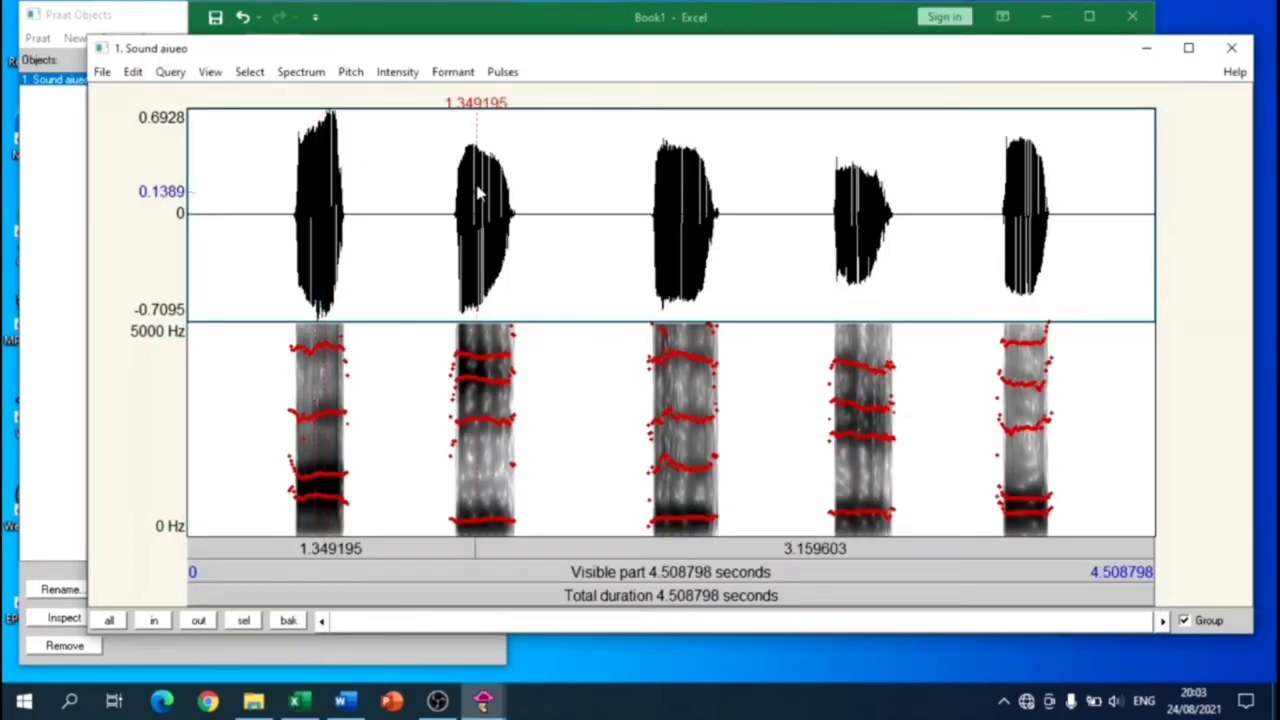
left_click_drag(477, 193, 489, 200)
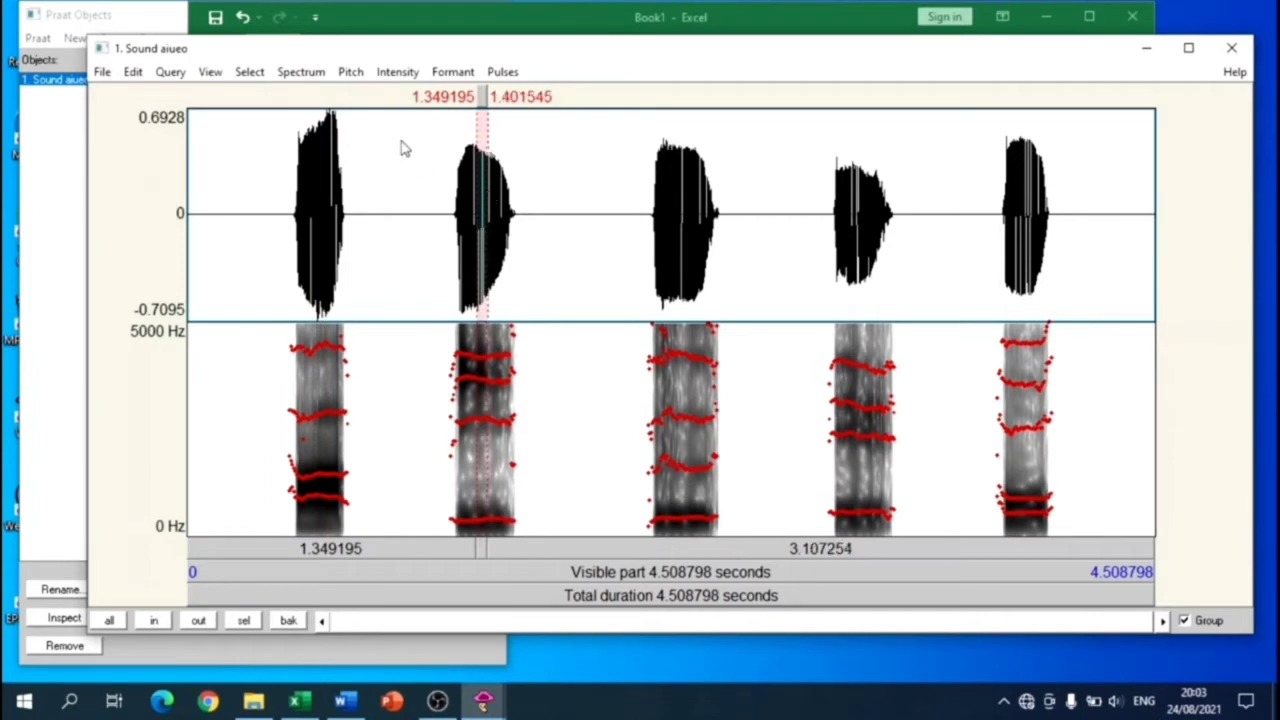
left_click(450, 73)
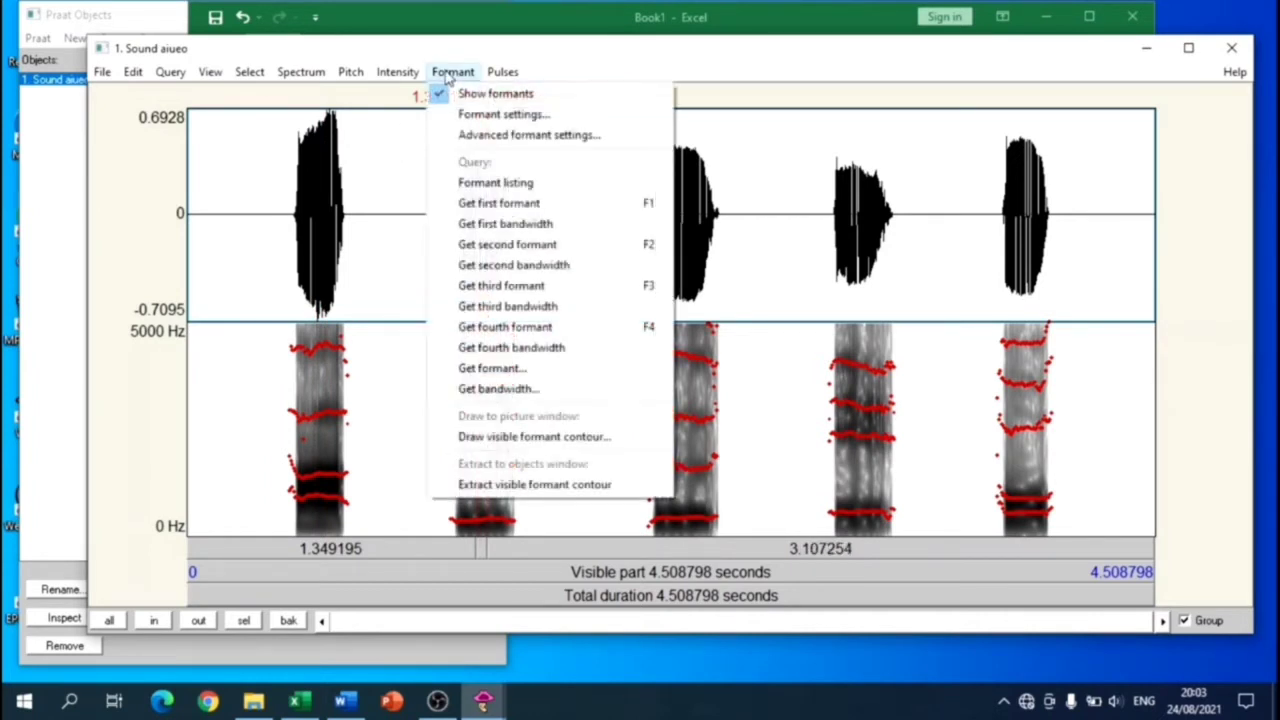
left_click(465, 203)
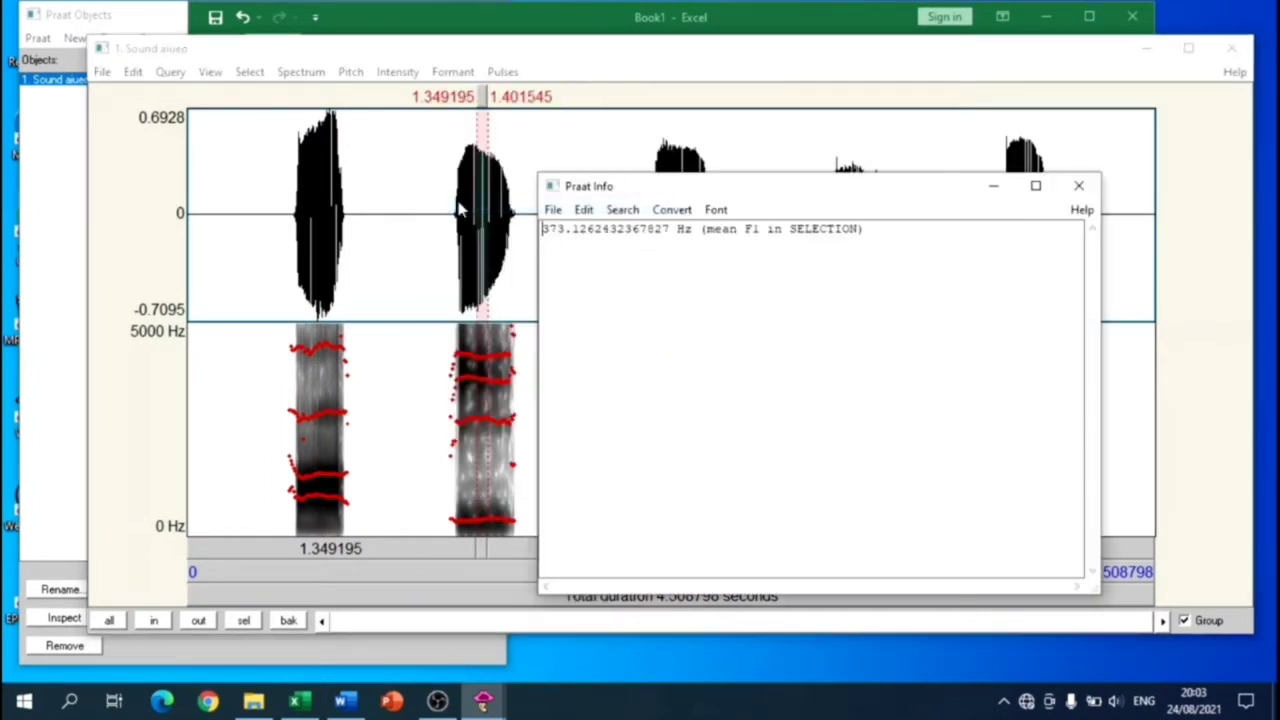
Copy the whole-number part of the second vowel's F1 and paste it as 373 into cell D5 in Excel.
left_click_drag(549, 231, 564, 232)
right_click(557, 232)
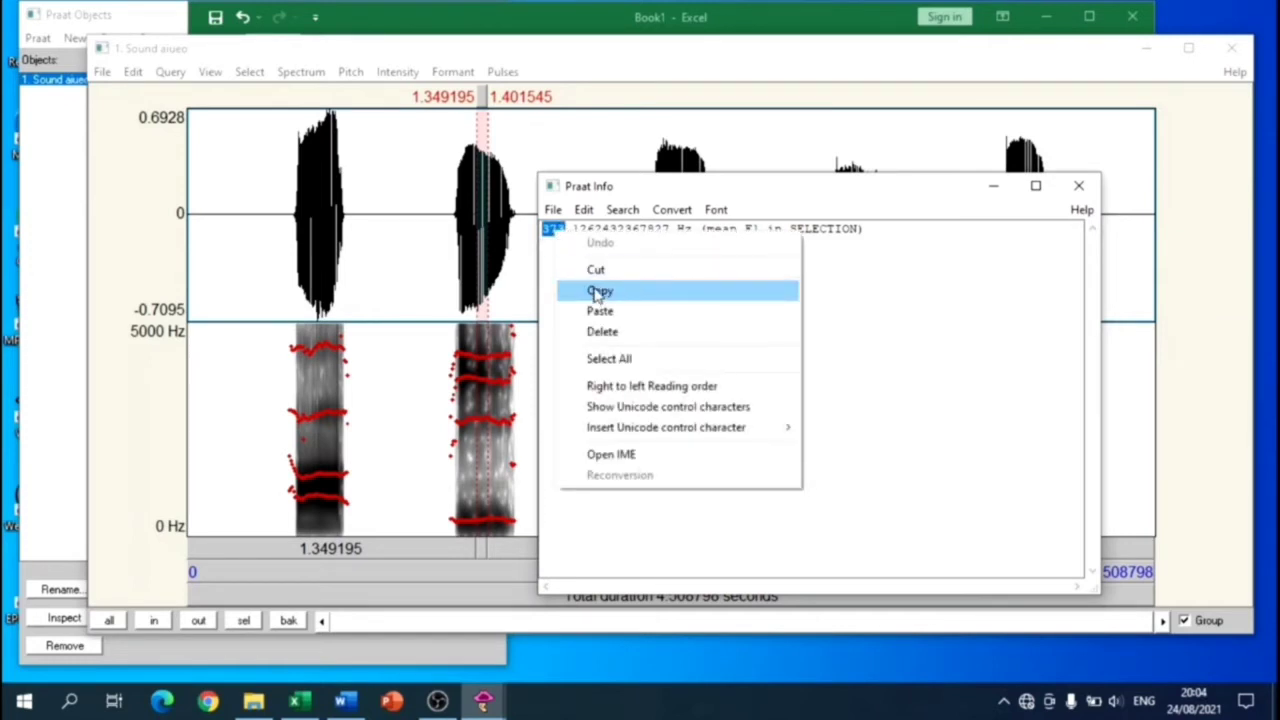
left_click(598, 291)
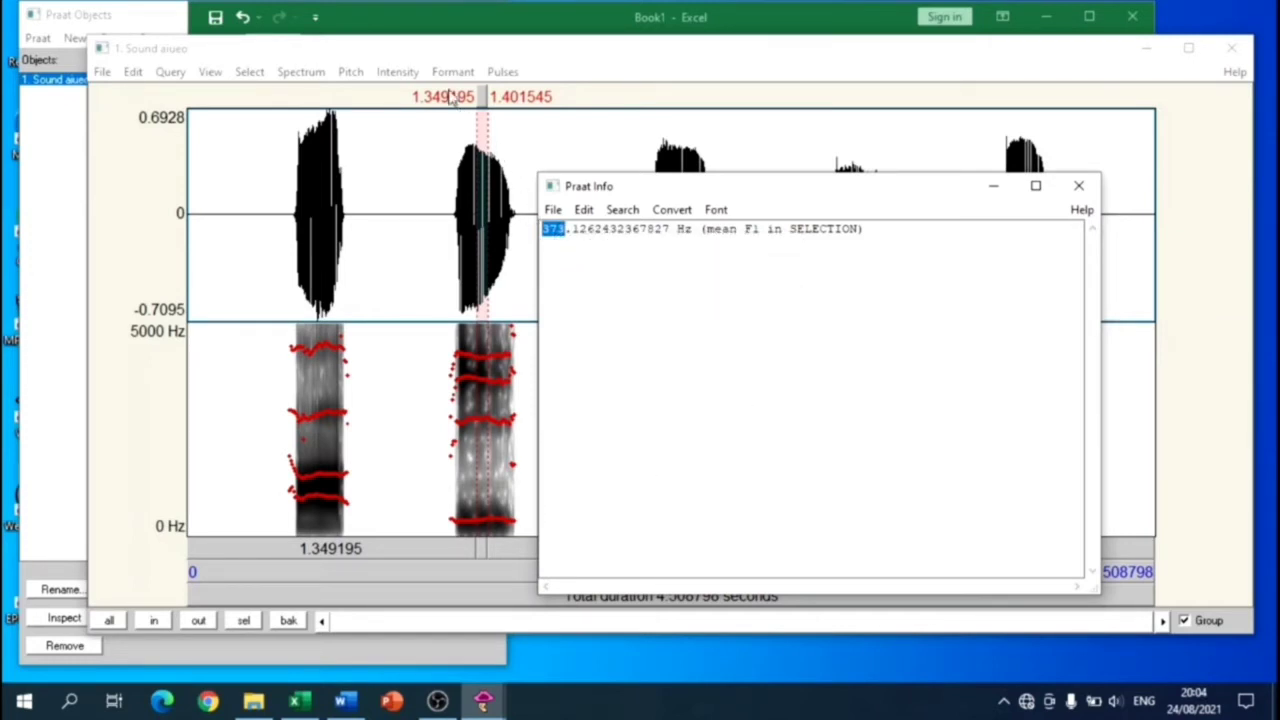
left_click(425, 20)
left_click(423, 293)
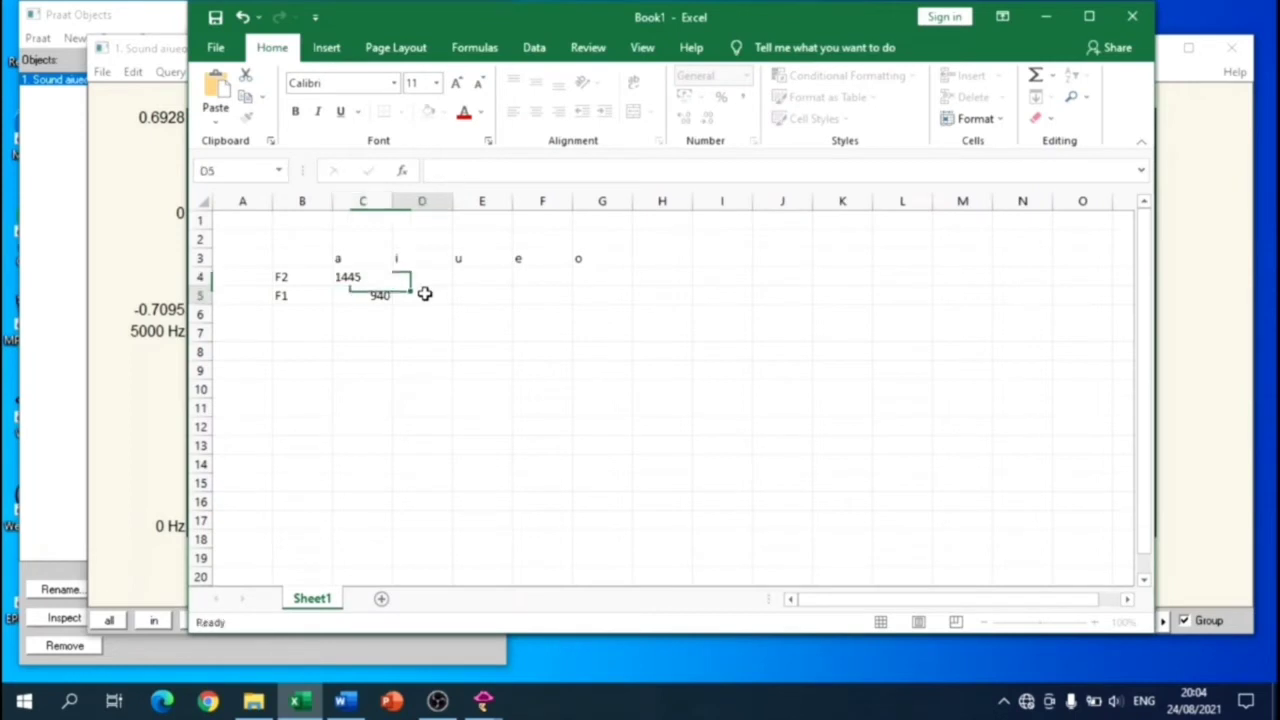
left_click(212, 86)
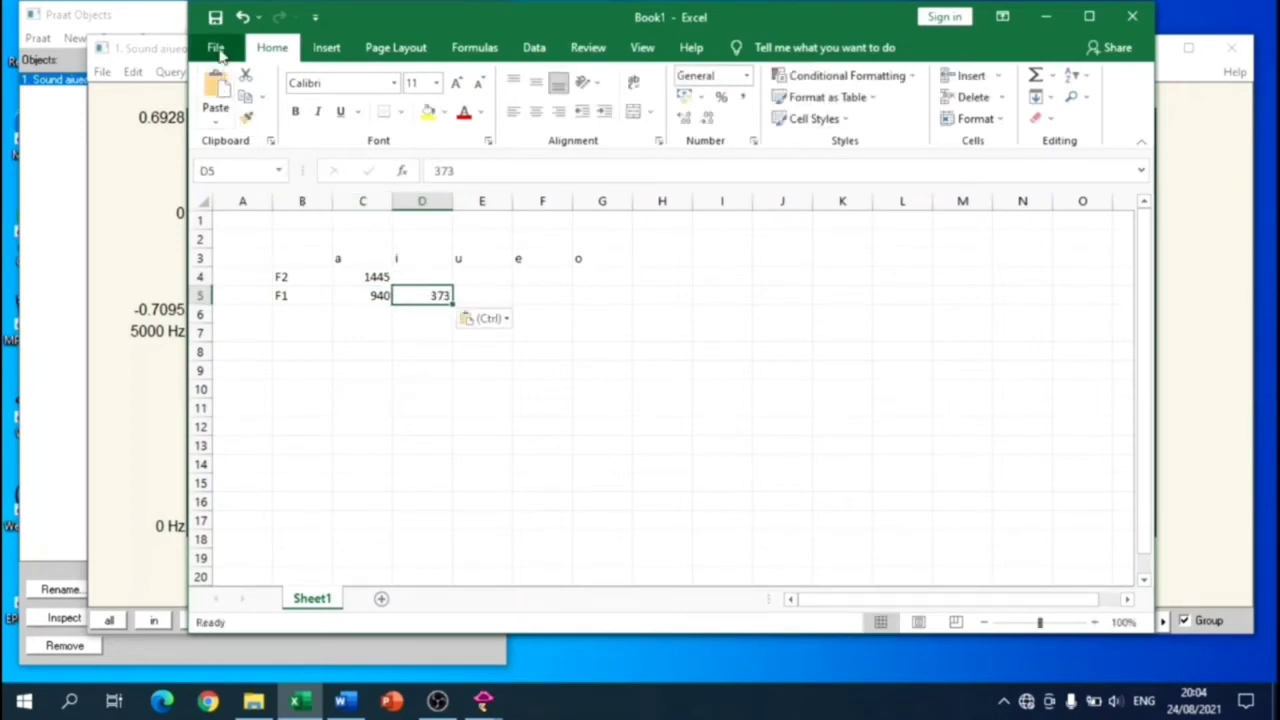
Return to Praat, get the second formant of the selected second-vowel section and copy its whole-number part.
left_click(150, 62)
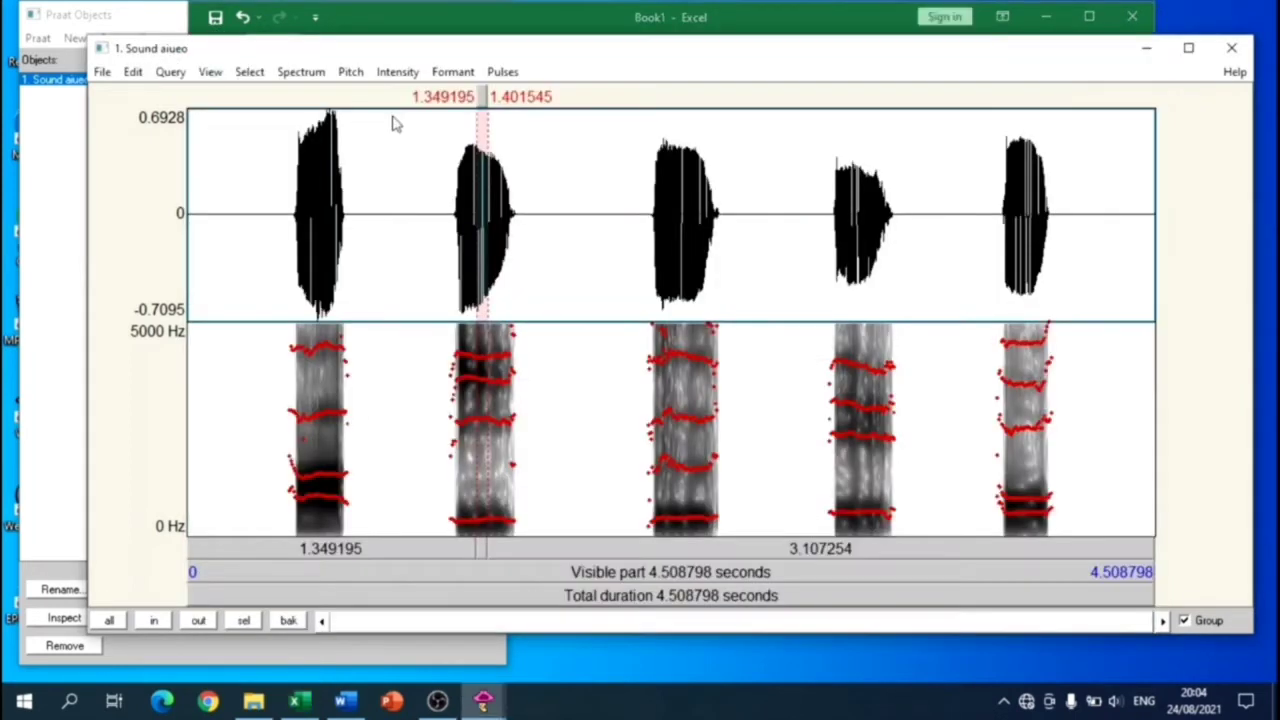
left_click(453, 72)
left_click(484, 248)
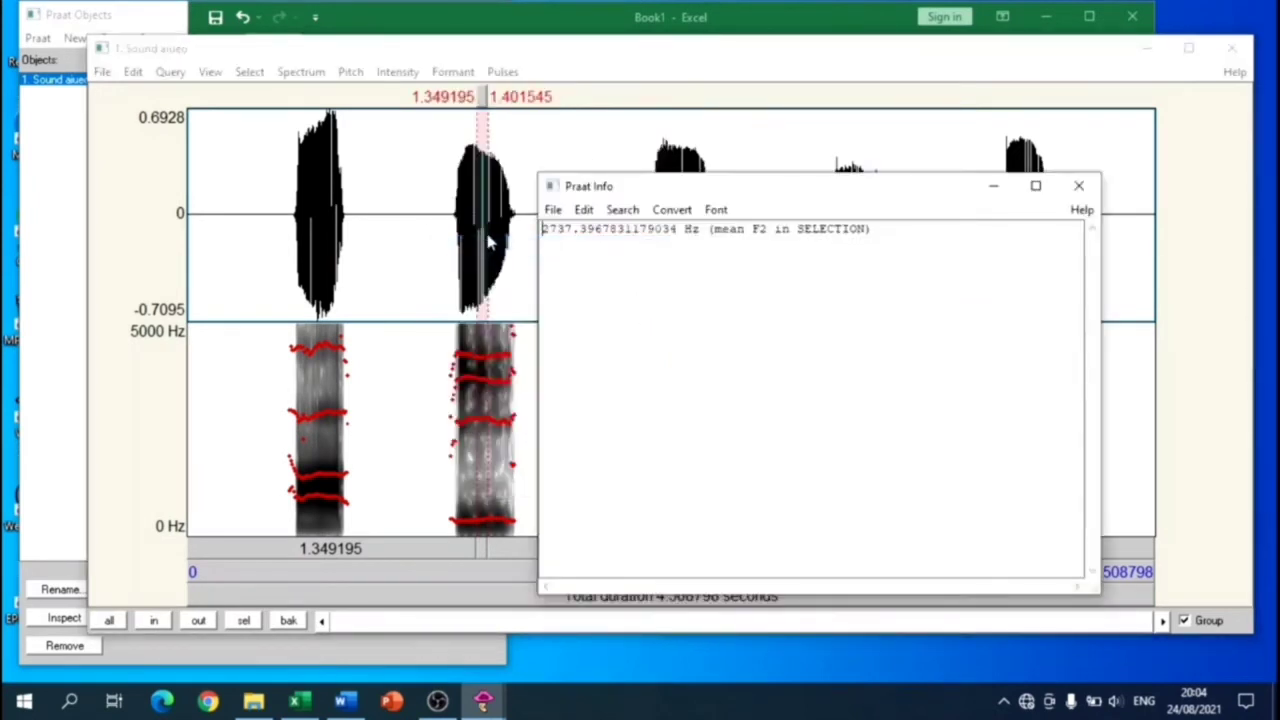
left_click_drag(543, 232, 572, 236)
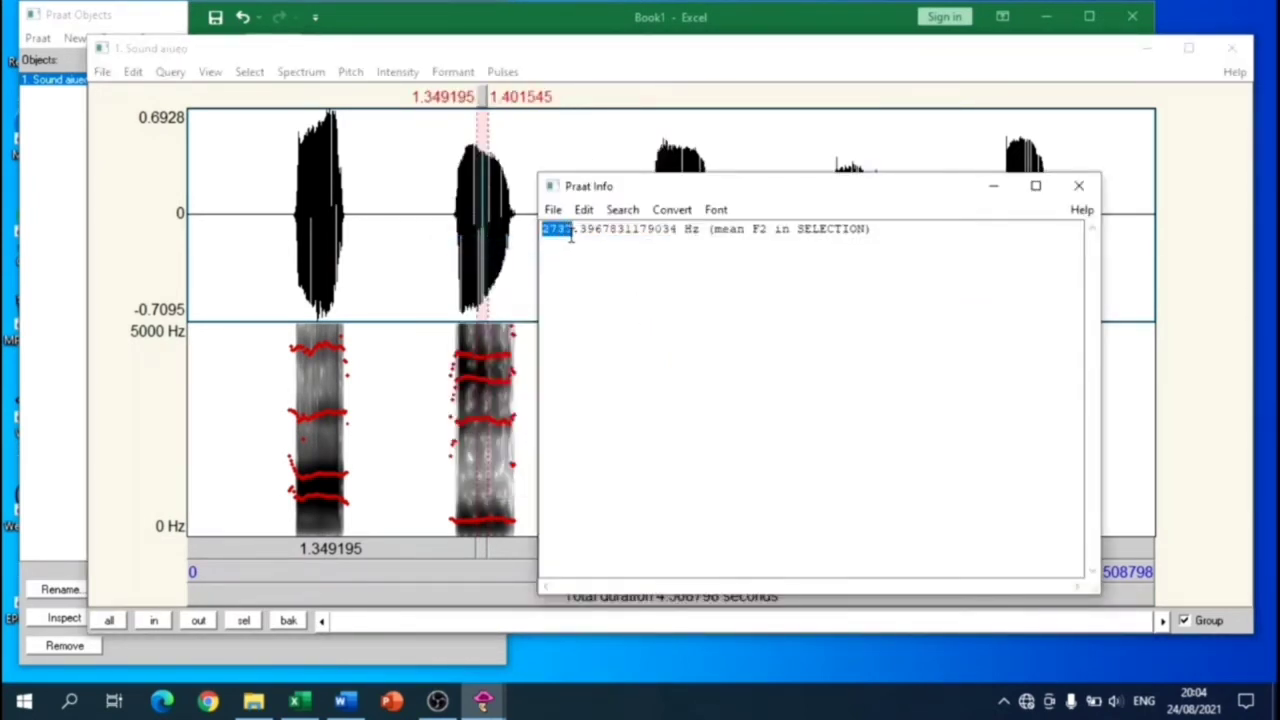
right_click(563, 229)
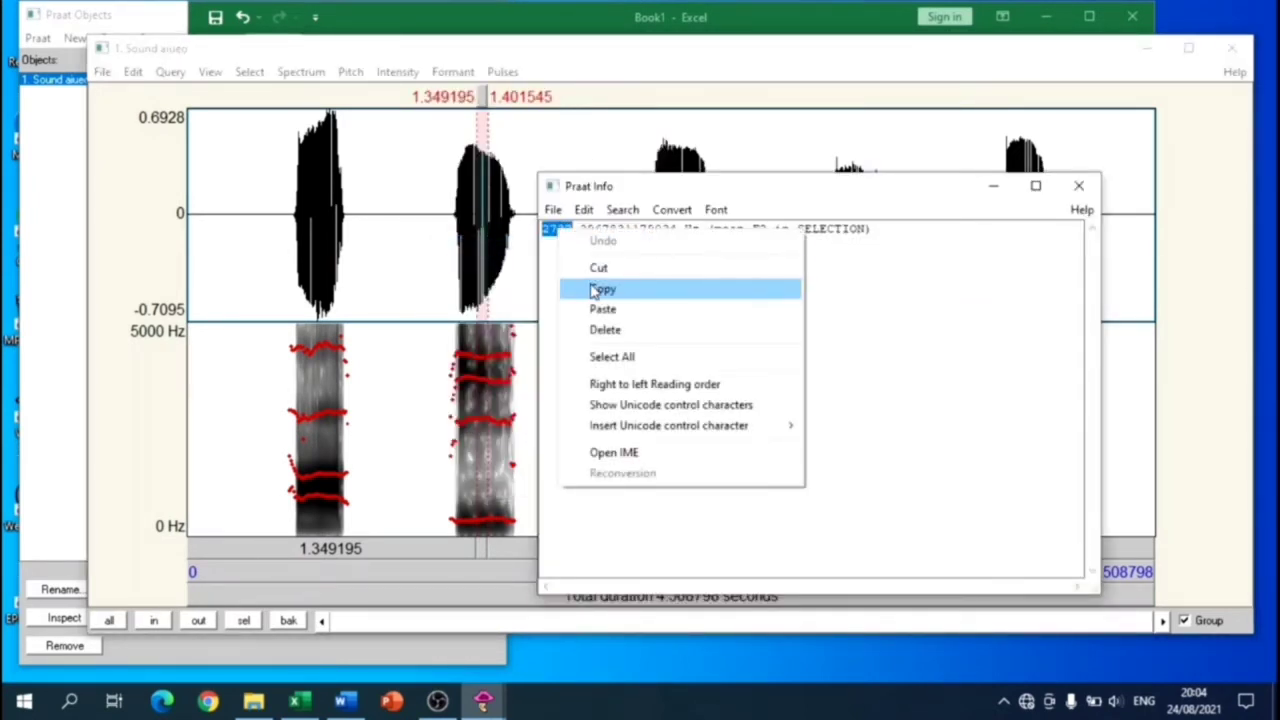
left_click(595, 290)
Switch to Excel and paste the F2 value 2737 for vowel i into cell D4.
left_click(529, 32)
left_click(432, 276)
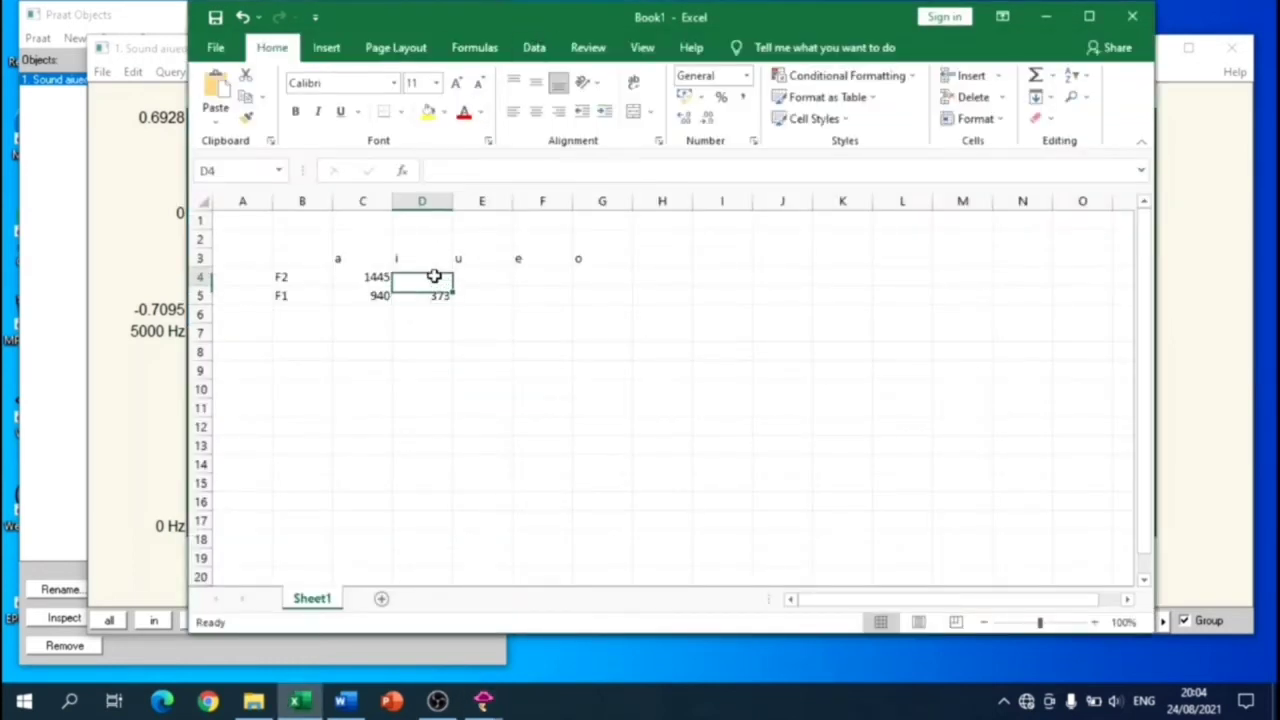
left_click(216, 88)
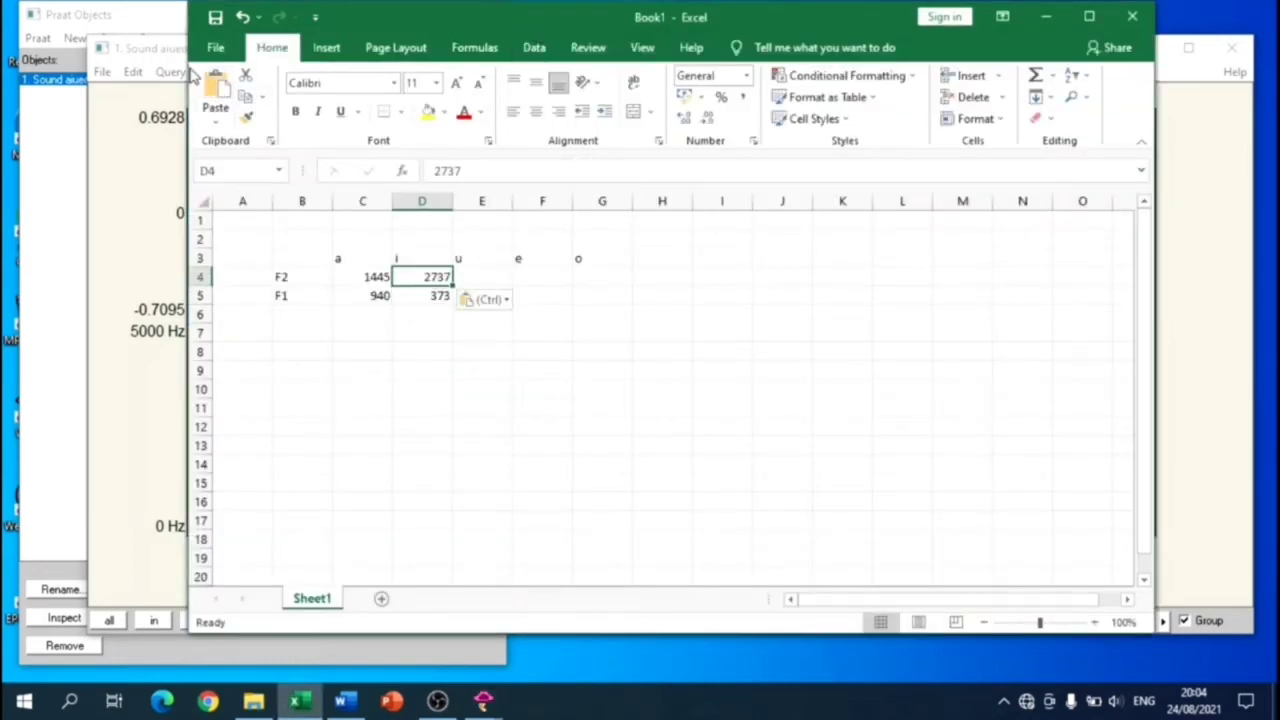
In Praat, get the first formant for the third vowel's section from about 2.283 to 2.335 s and copy its whole-number part.
left_click(158, 64)
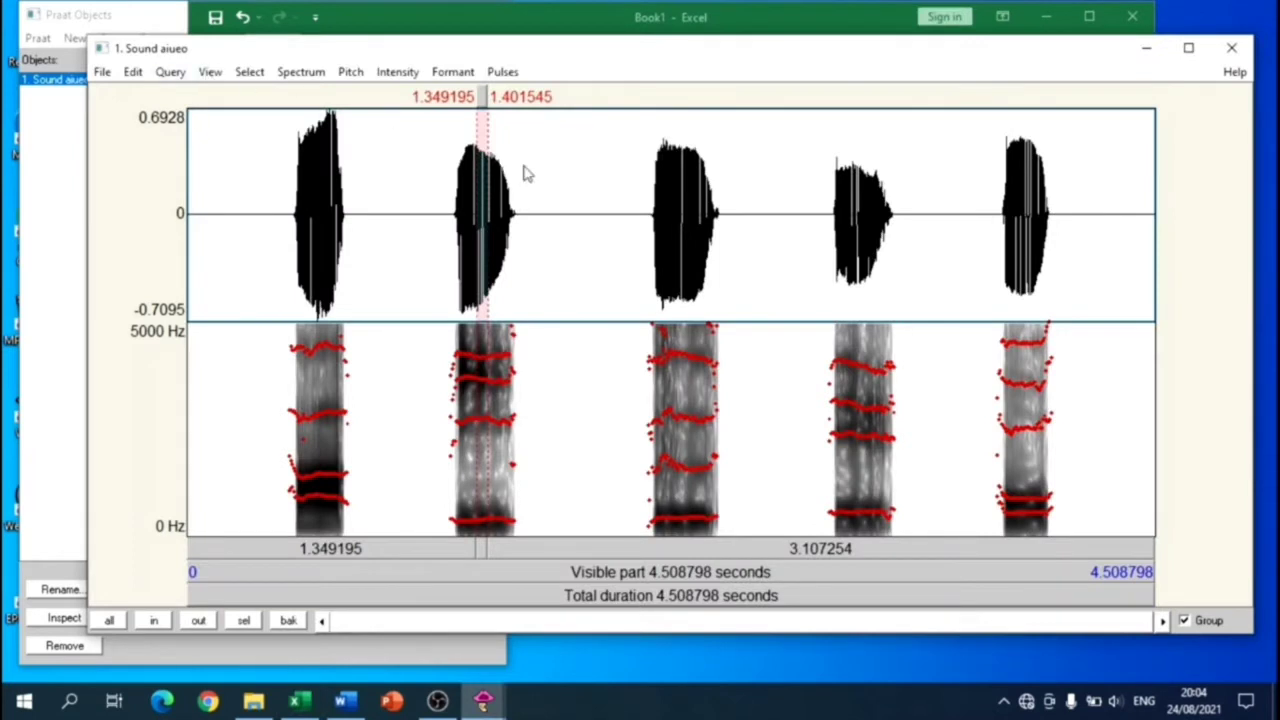
left_click_drag(678, 211, 689, 214)
left_click(453, 71)
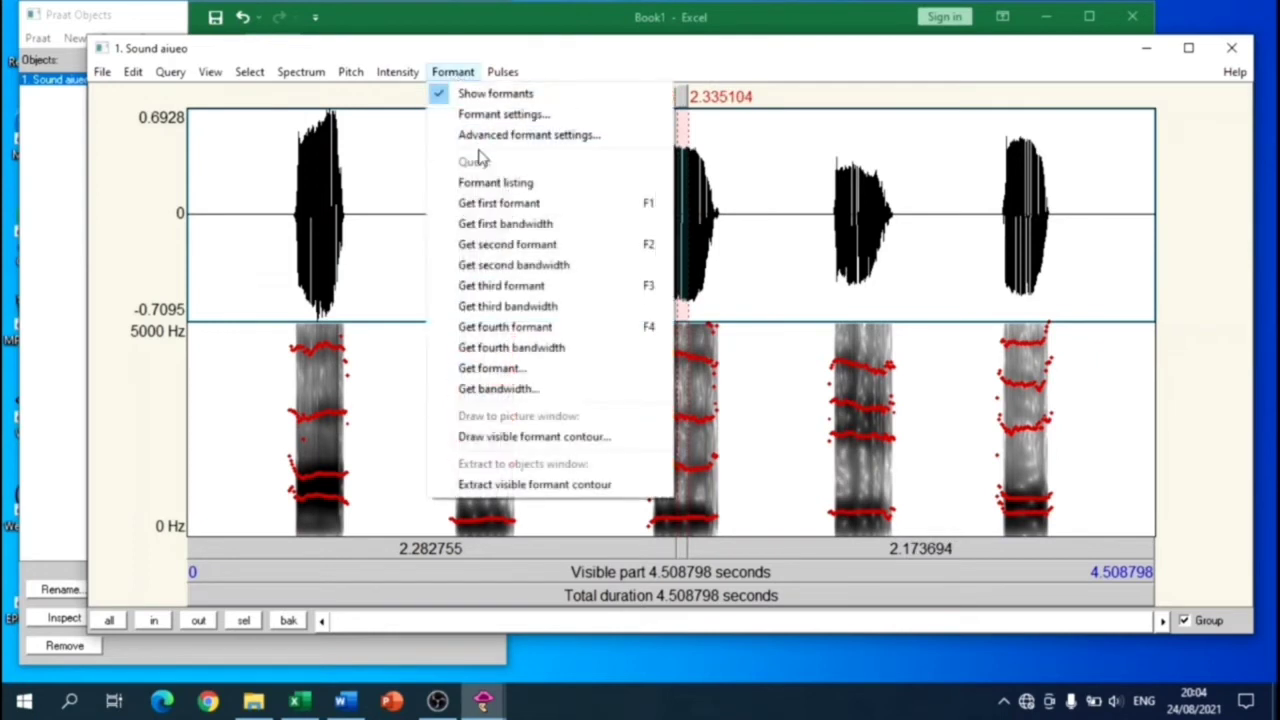
left_click(498, 203)
left_click_drag(544, 230, 557, 232)
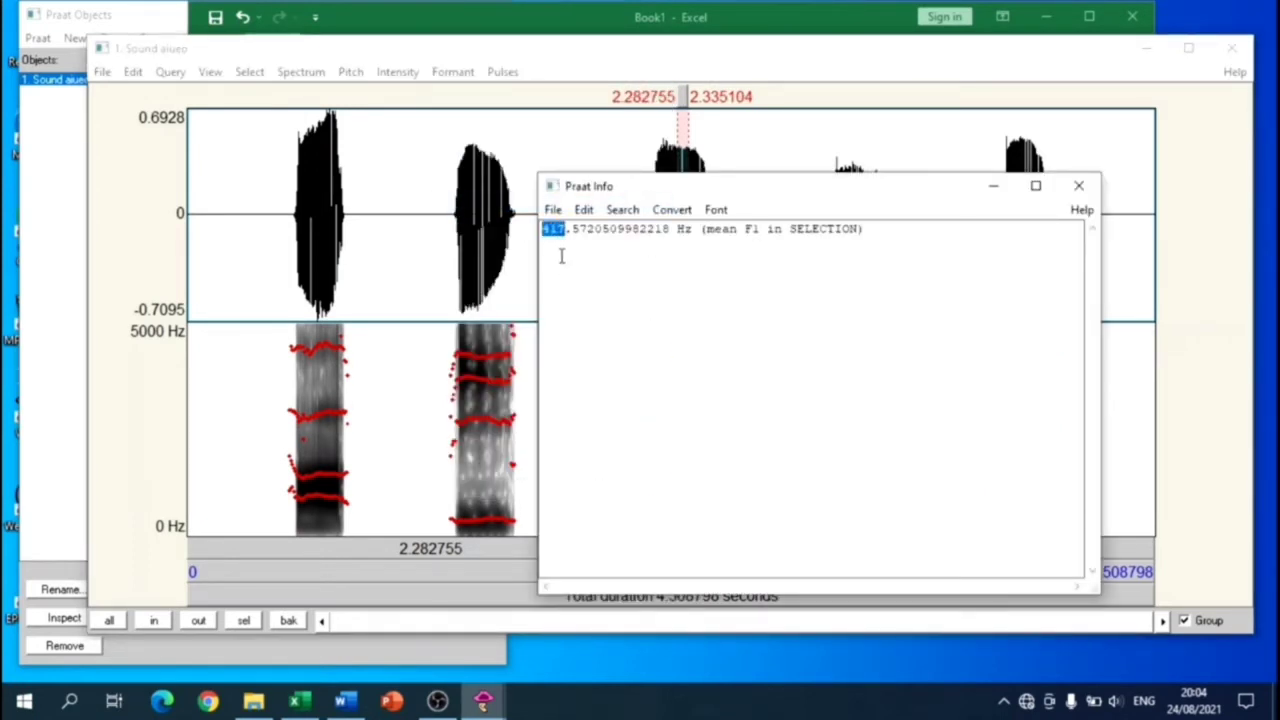
right_click(555, 232)
left_click(585, 291)
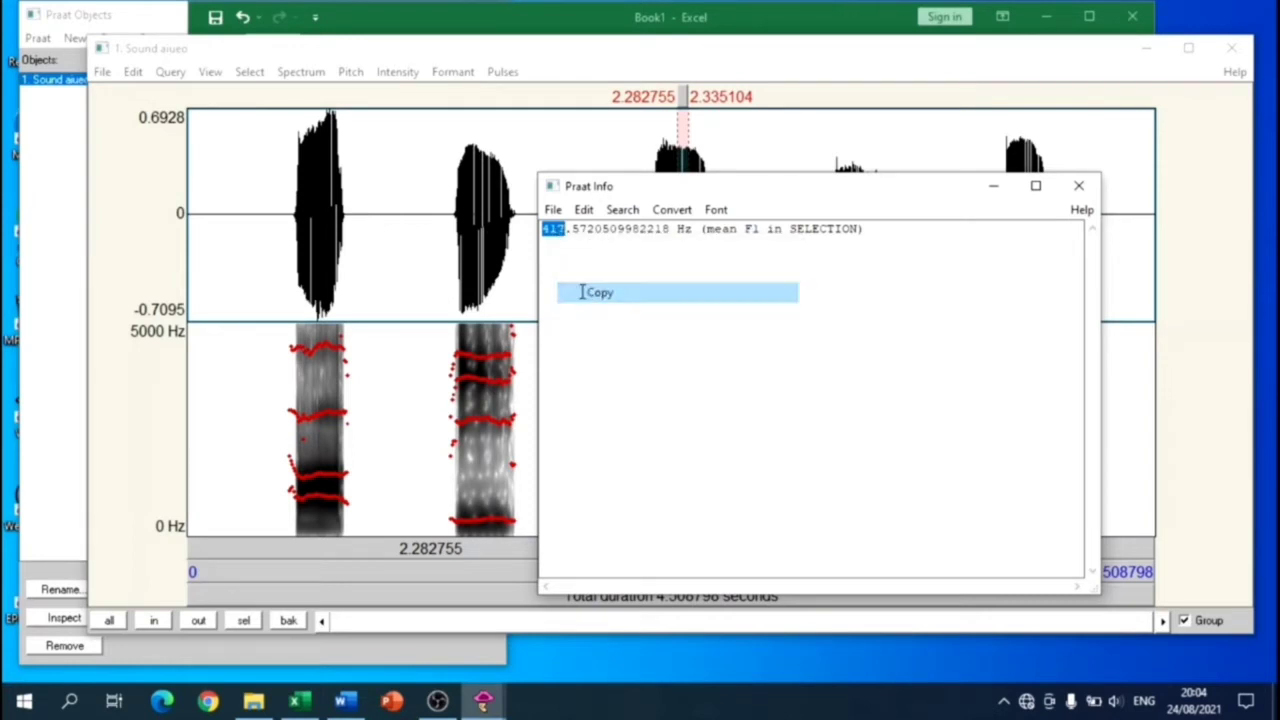
Switch to Excel, paste the copied F1 value for vowel u into cell E5 and round it up to 418.
left_click(432, 22)
left_click(480, 294)
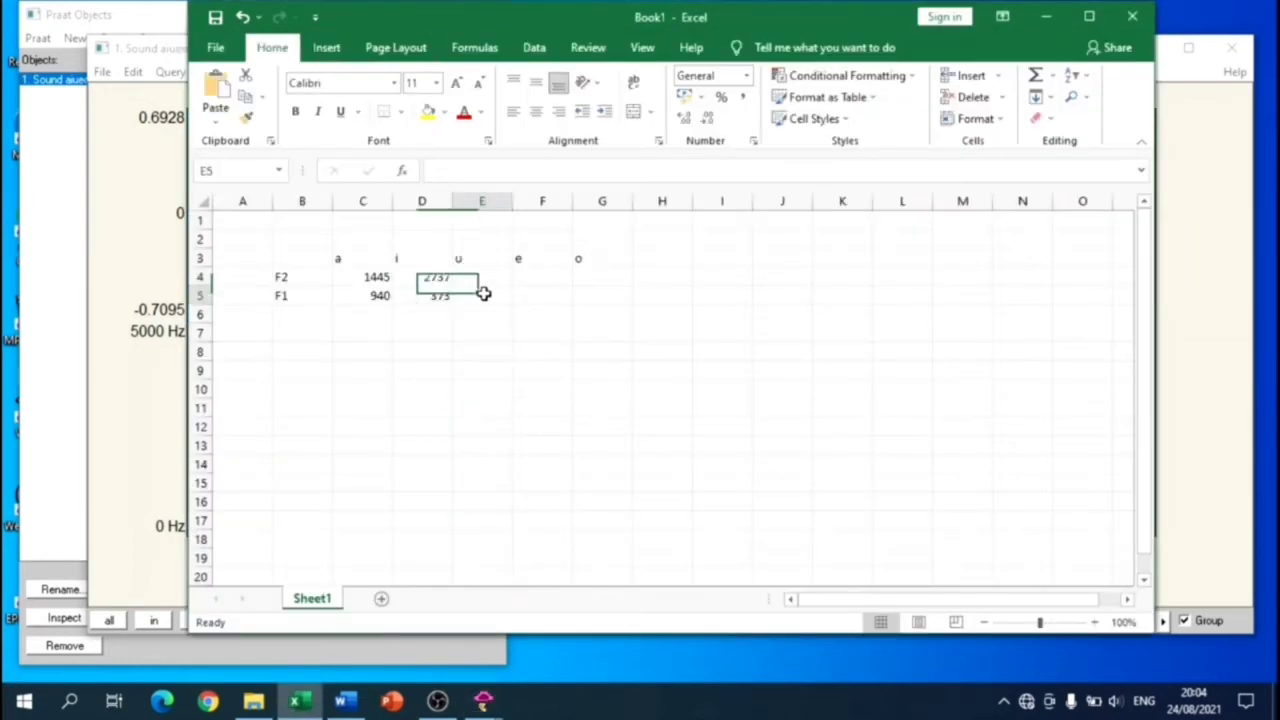
left_click(215, 90)
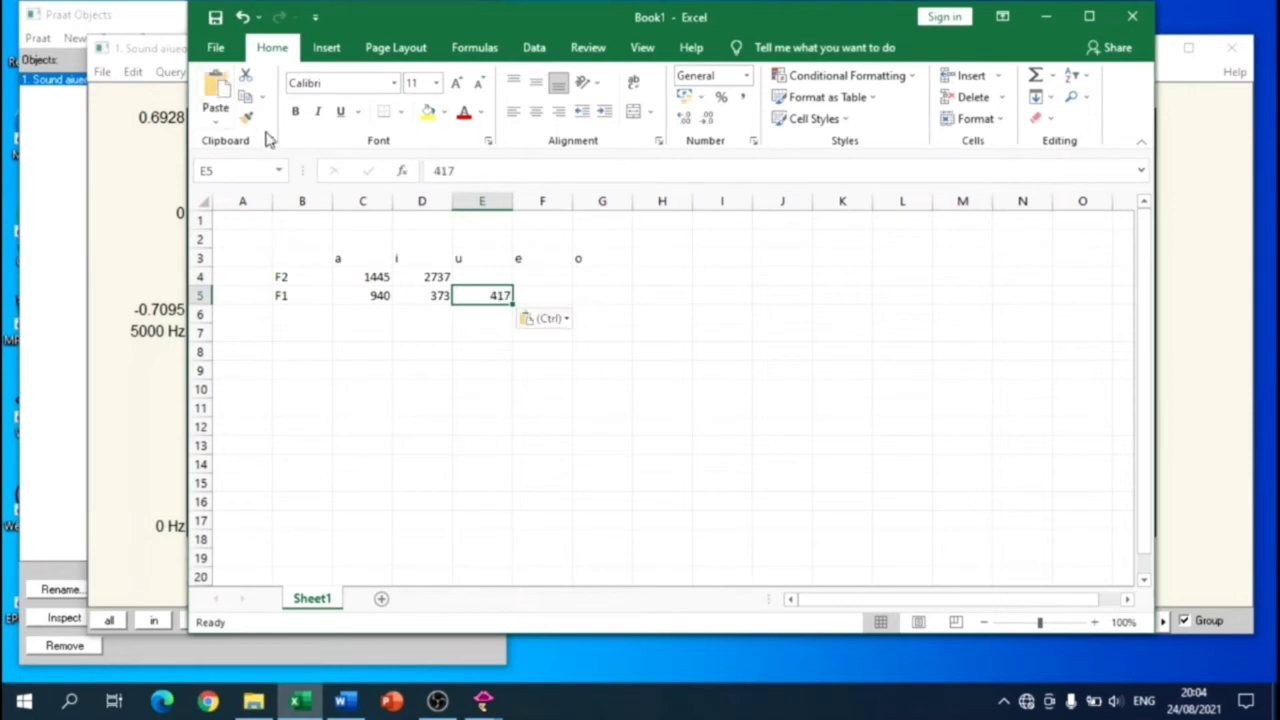
left_click(452, 170)
key("BackSpace")
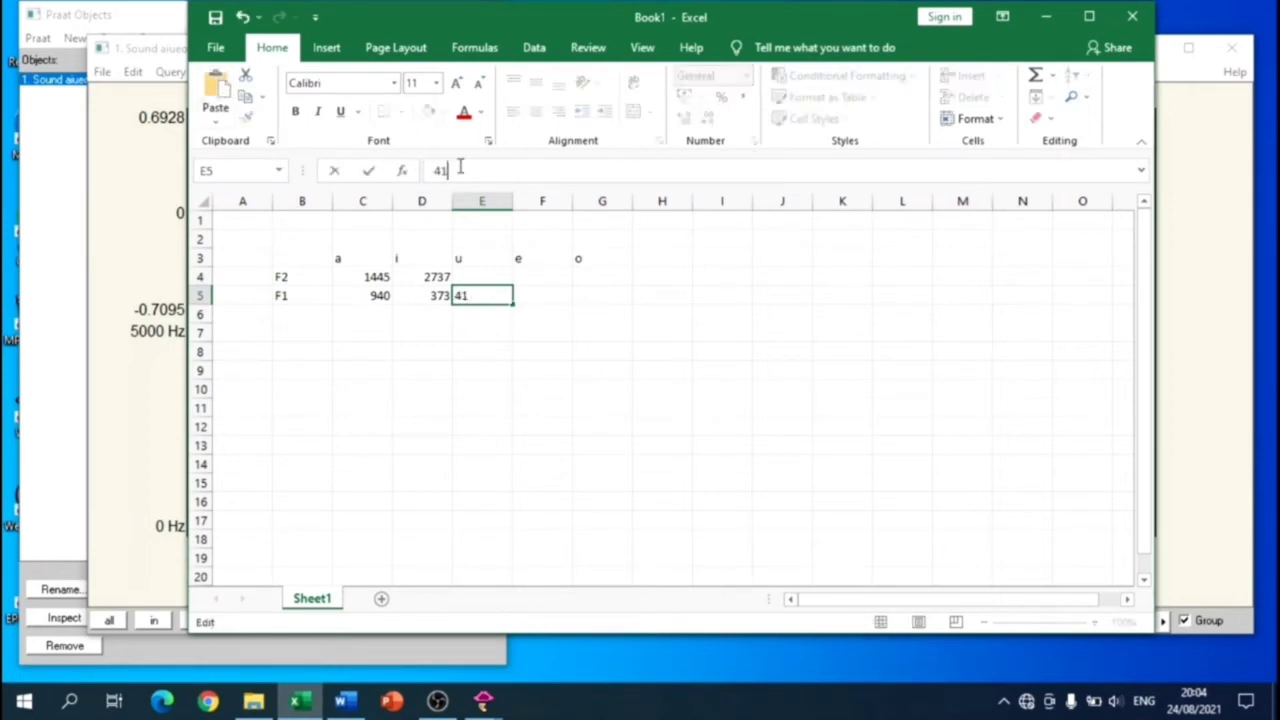
type("8")
Return to Praat, get the second formant of the selected third-vowel section and copy its whole-number part.
left_click(160, 58)
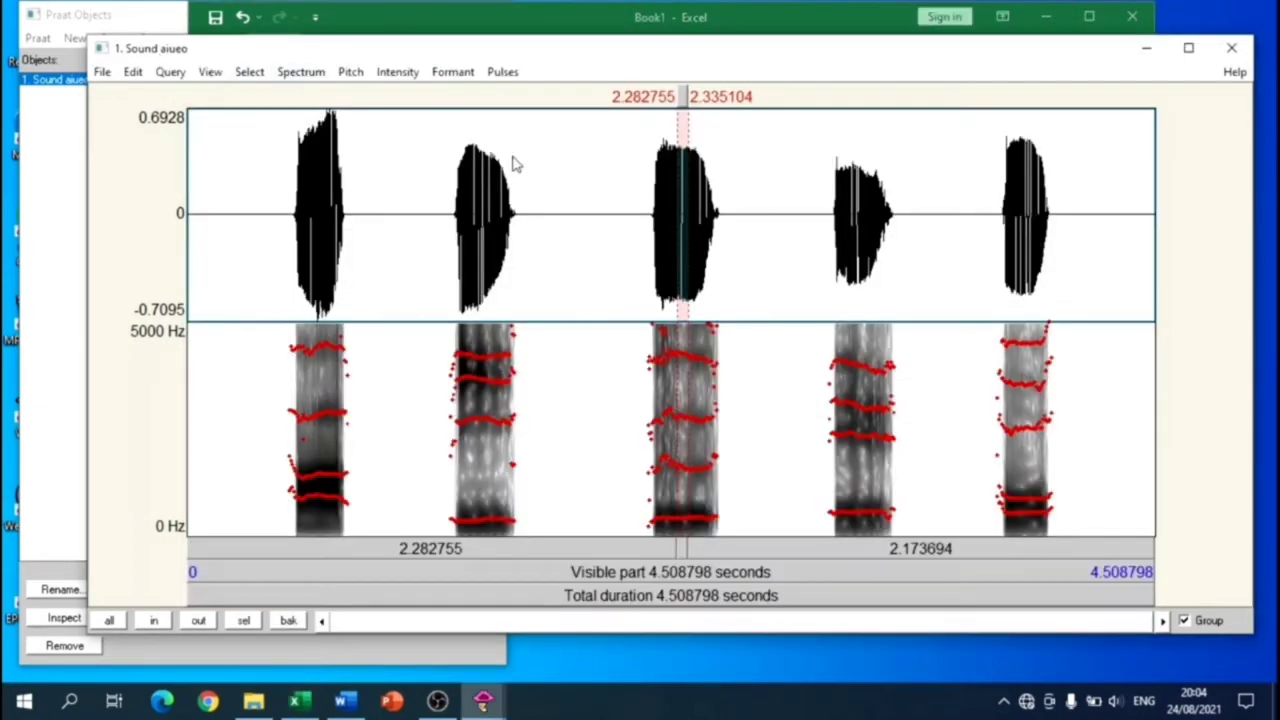
left_click(465, 74)
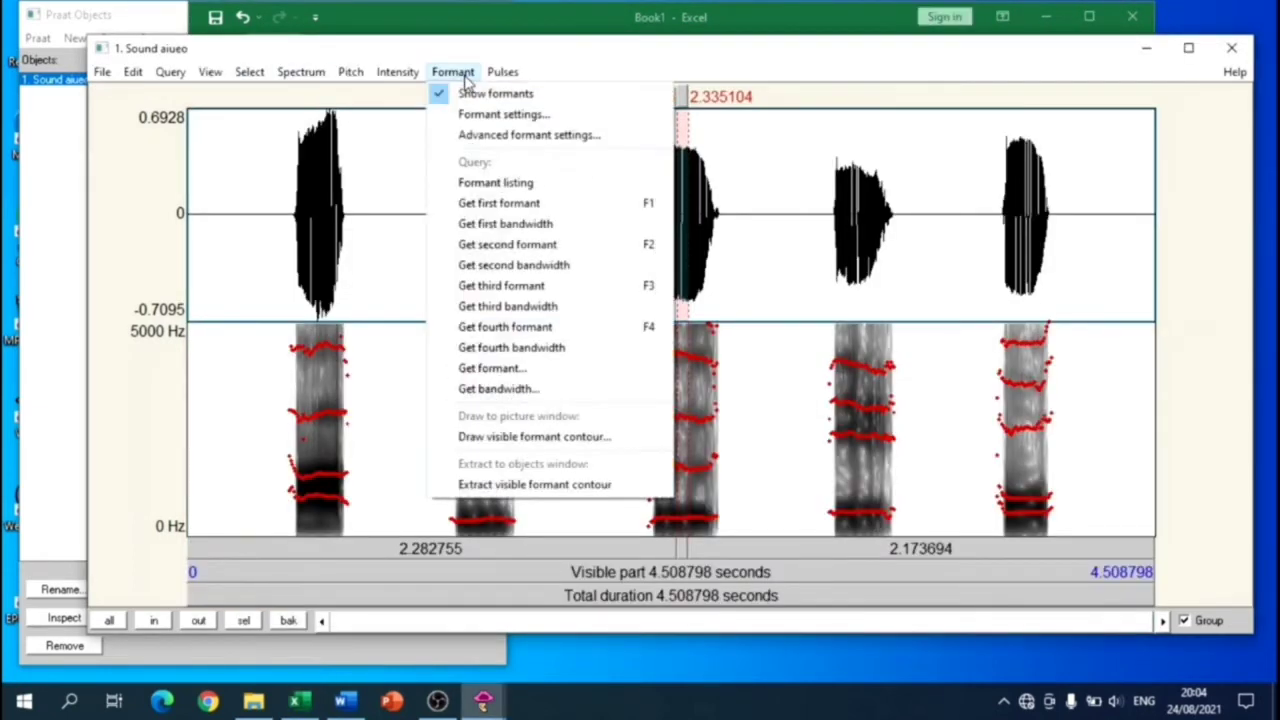
left_click(510, 246)
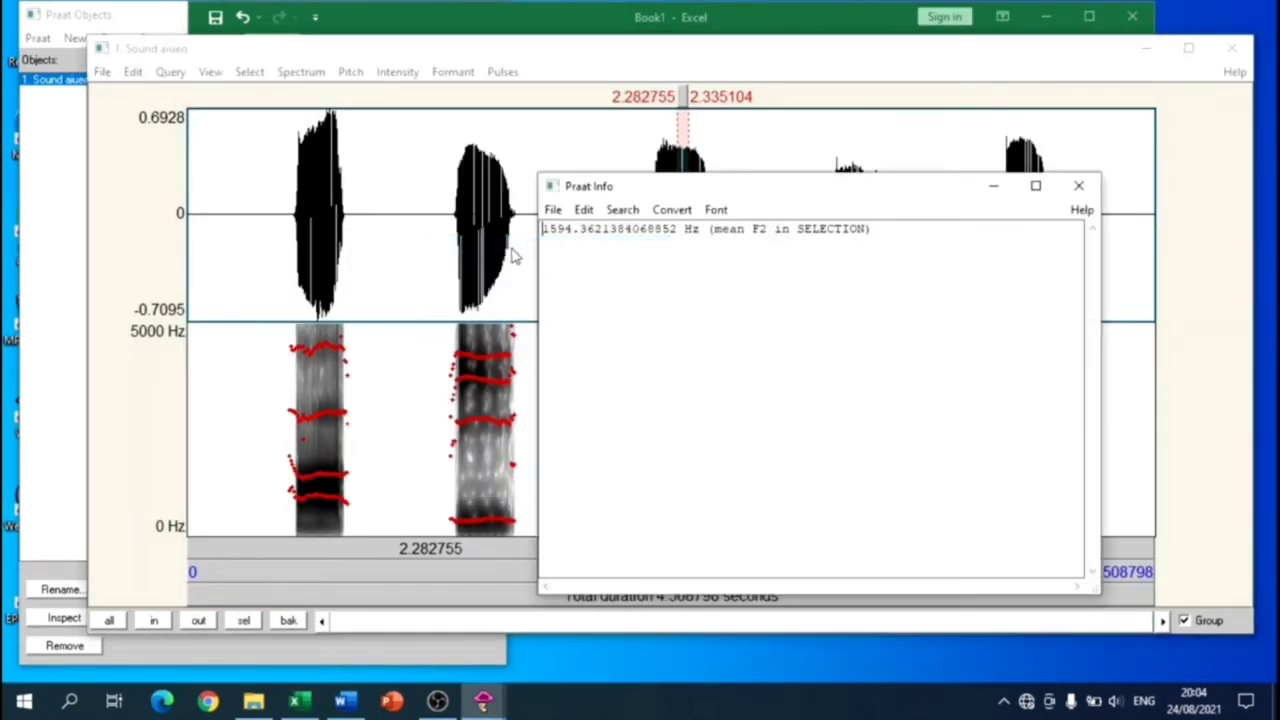
left_click_drag(544, 229, 568, 231)
right_click(566, 231)
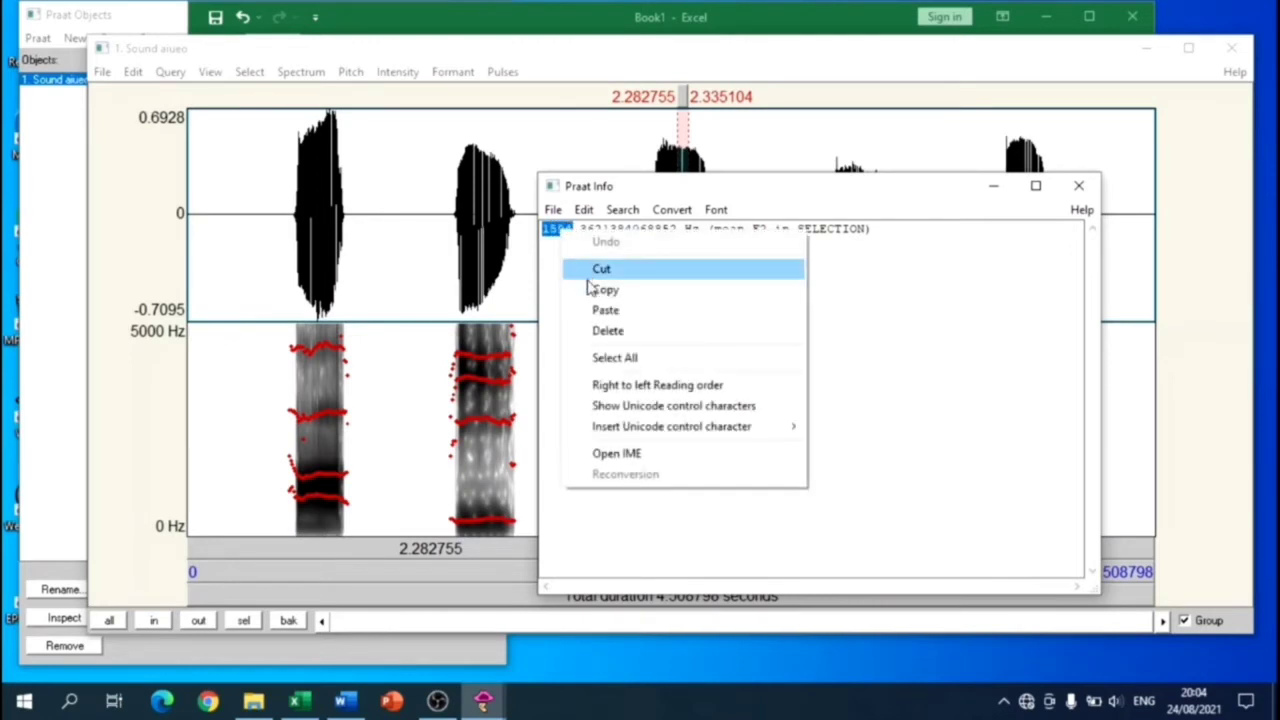
left_click(600, 289)
Switch to Excel and paste the F2 value 1594 for vowel u into cell E4.
left_click(512, 25)
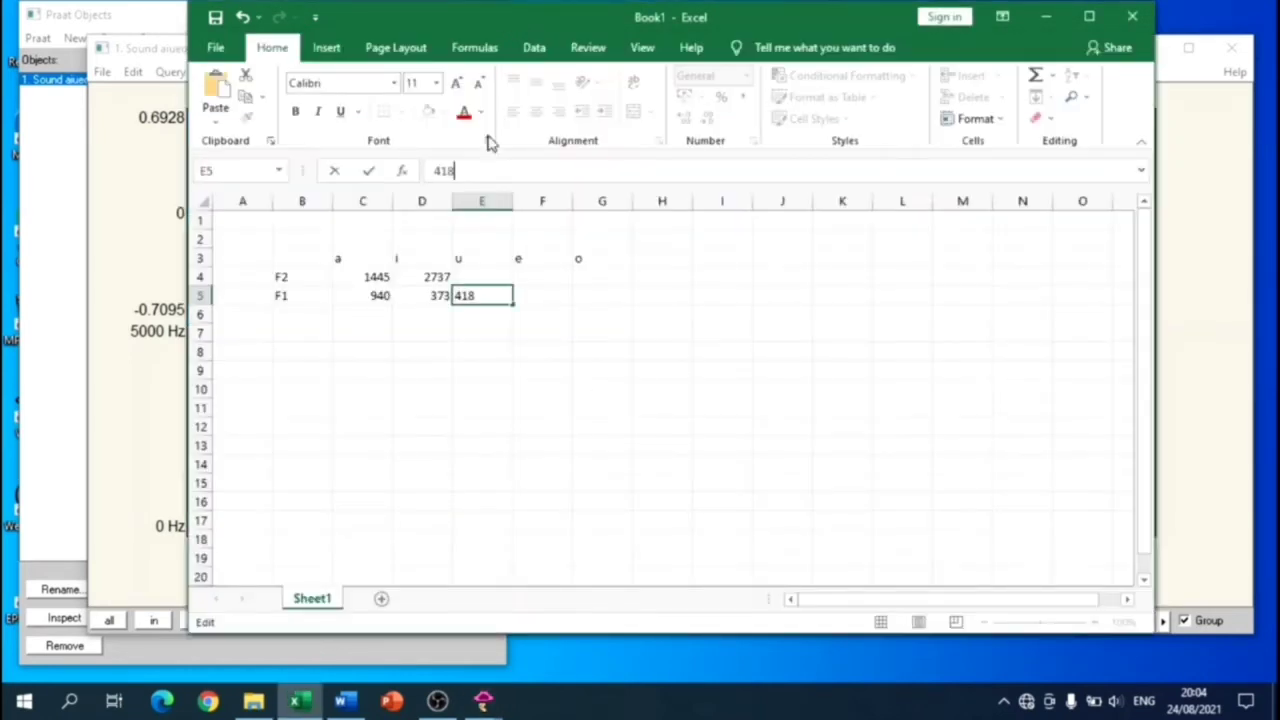
left_click(500, 275)
left_click(218, 88)
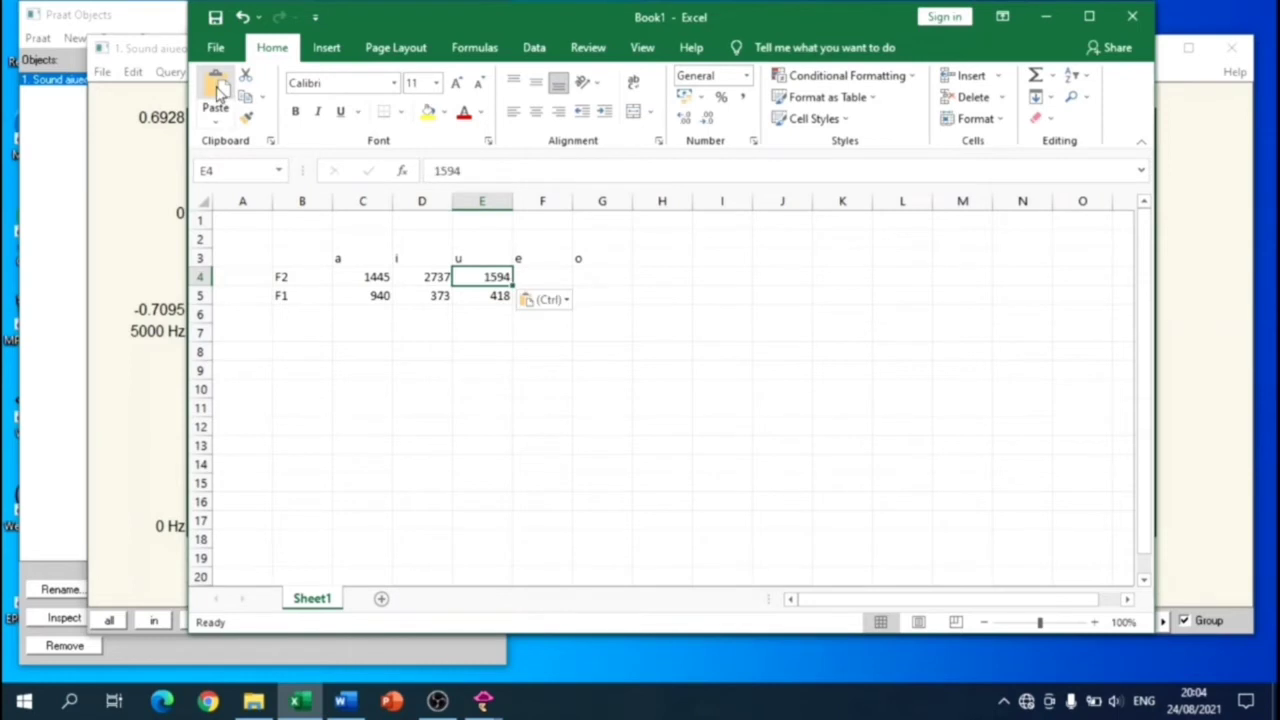
In Praat, get the first formant for the fourth vowel's section from about 3.094 to 3.138 s and copy its whole-number part.
left_click(169, 64)
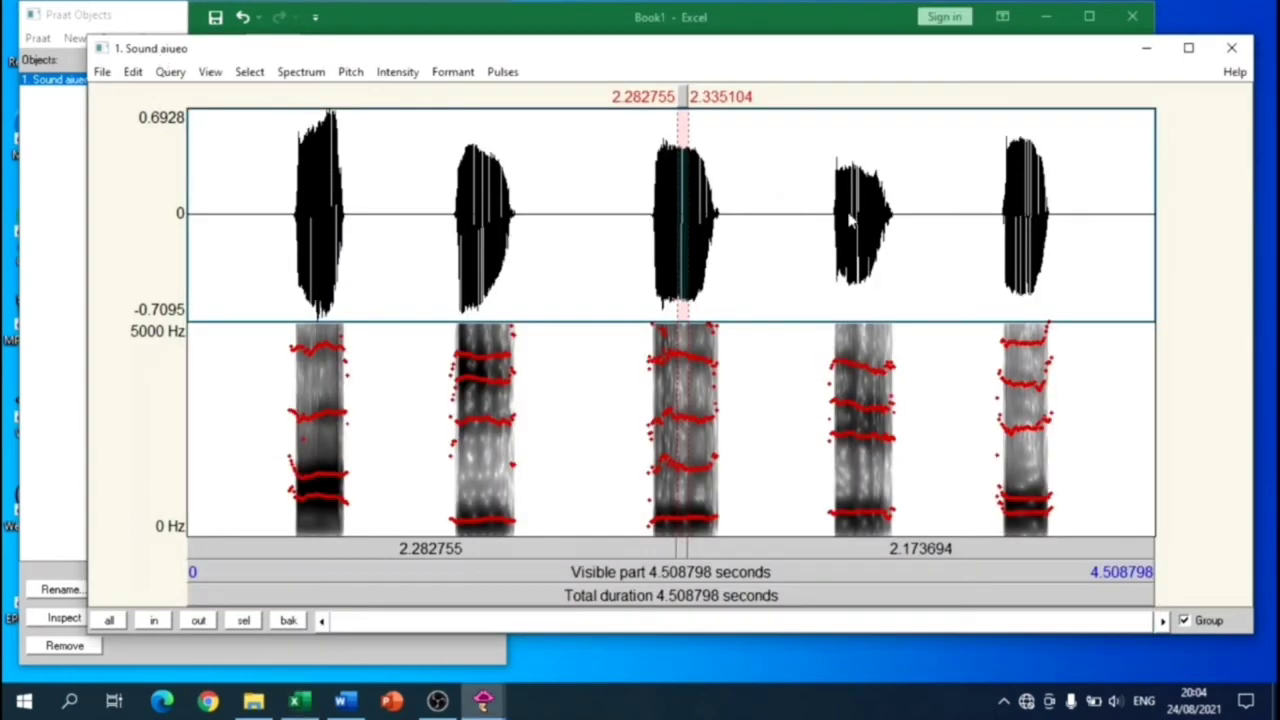
mouse_move(855, 222)
left_mouse_down()
mouse_move(864, 215)
mouse_move(862, 228)
left_mouse_up()
left_click(462, 74)
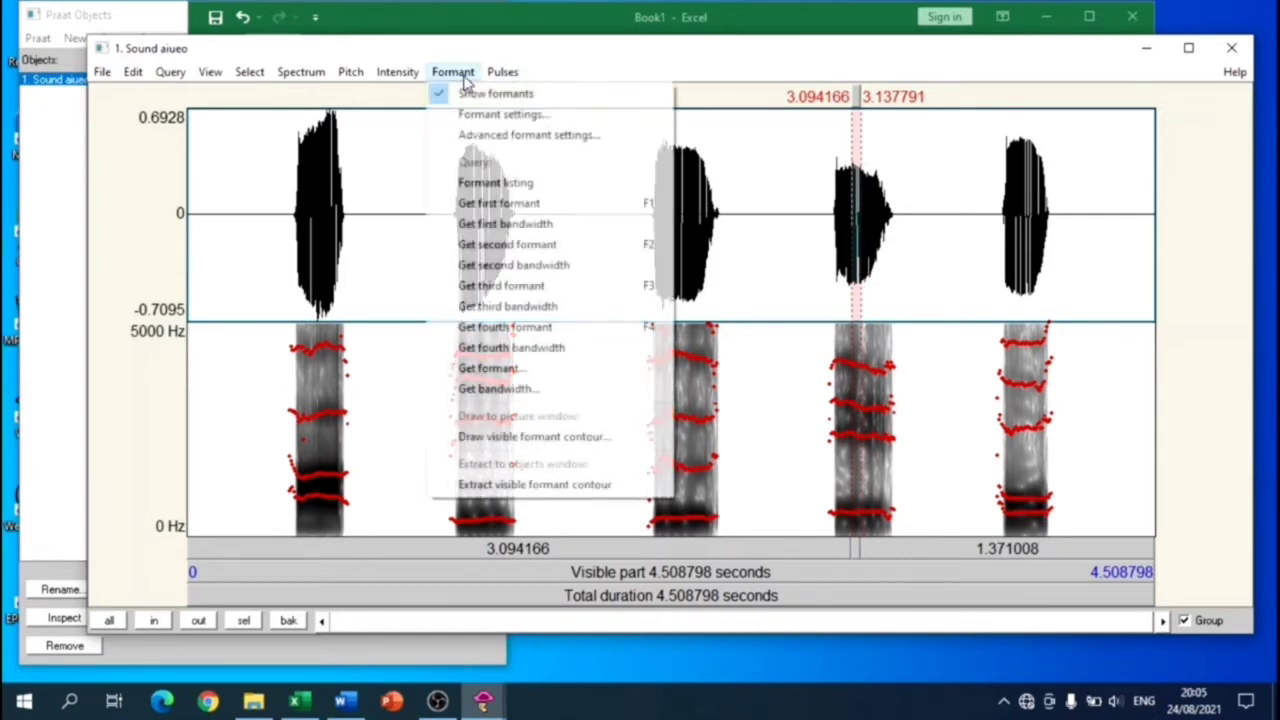
left_click(508, 204)
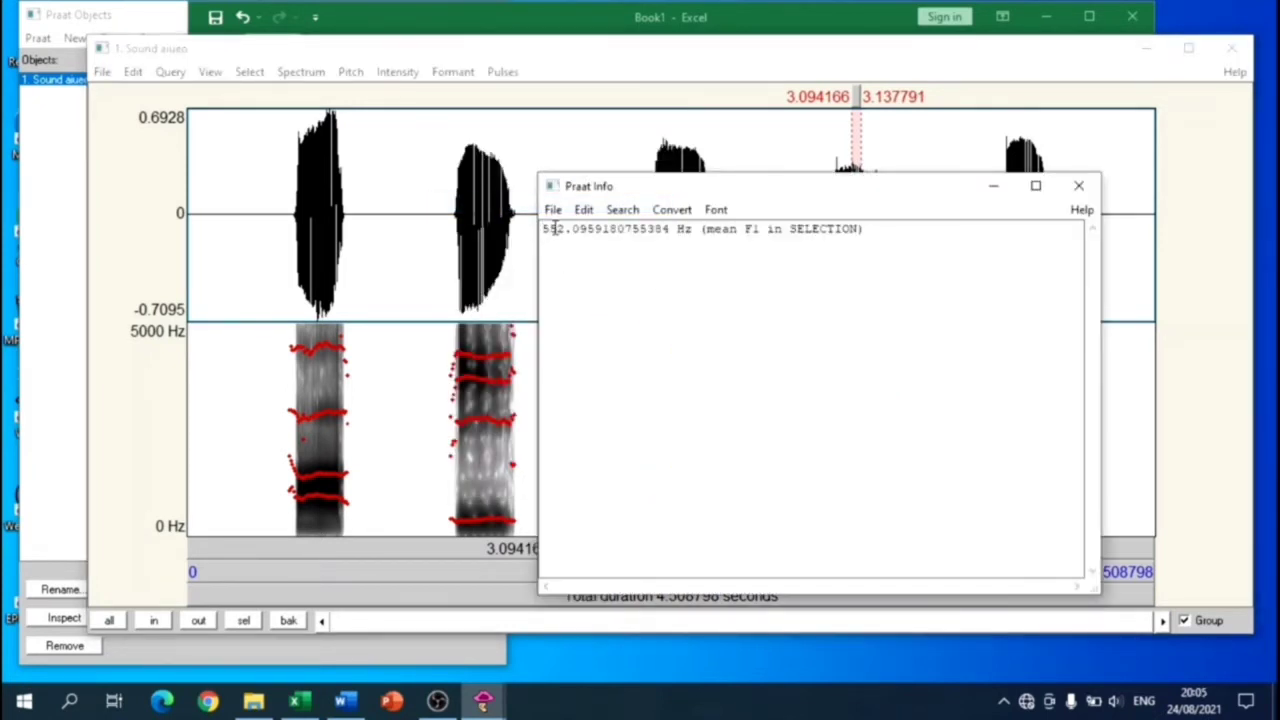
left_click_drag(543, 228, 560, 228)
right_click(561, 233)
left_click(600, 293)
left_click(453, 72)
Switch to Excel and paste the F1 value 552 for vowel e into cell F5.
left_click(407, 21)
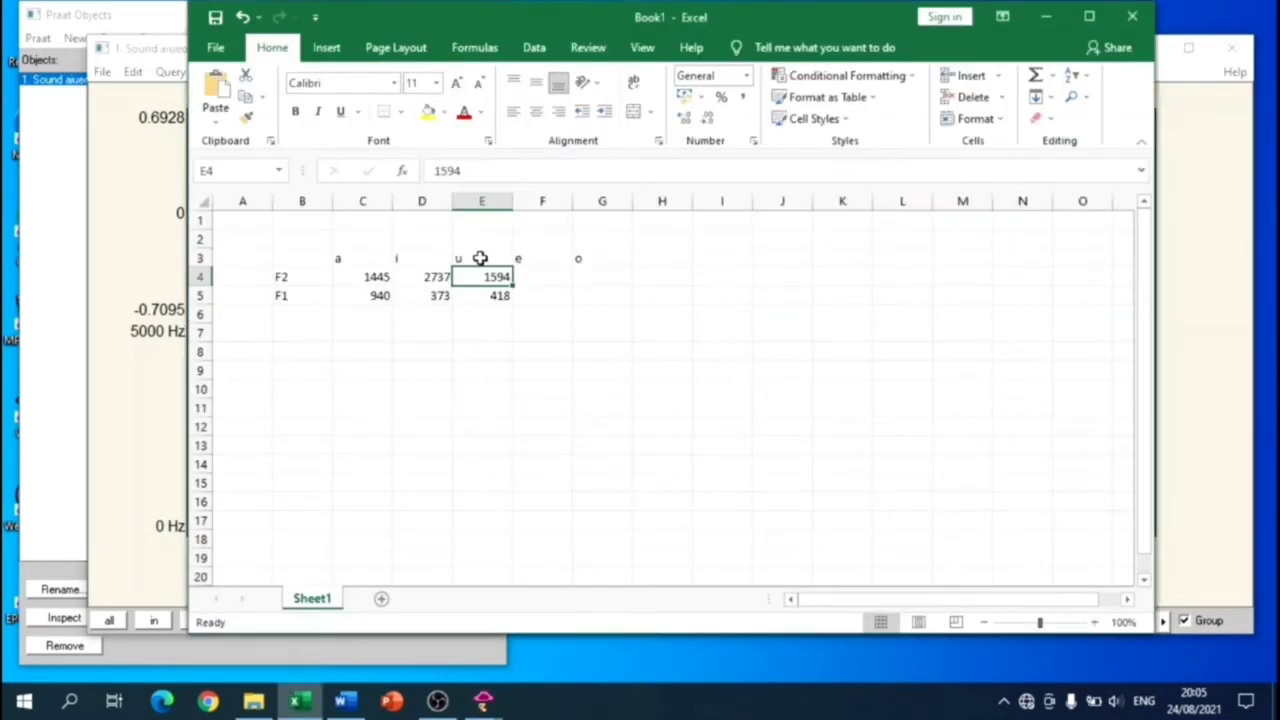
left_click(542, 293)
left_click(216, 85)
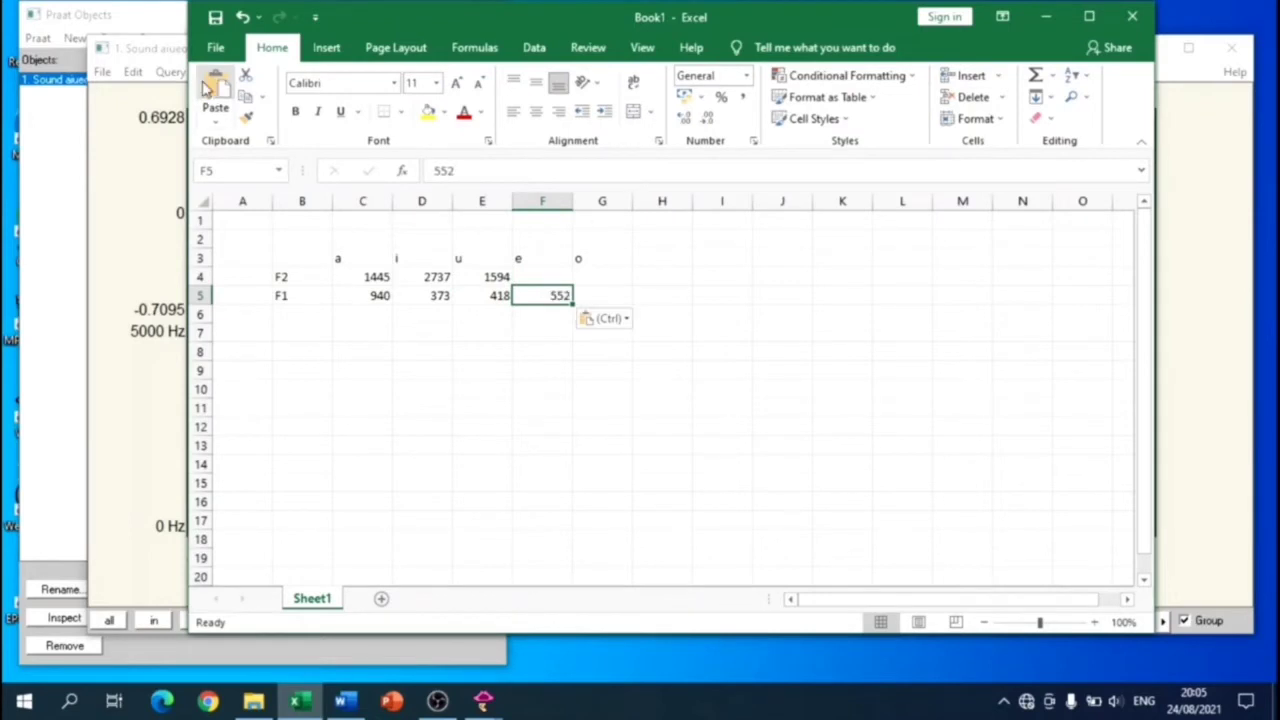
Return to Praat, get the second formant of the selected fourth-vowel section and copy its whole-number part.
left_click(165, 62)
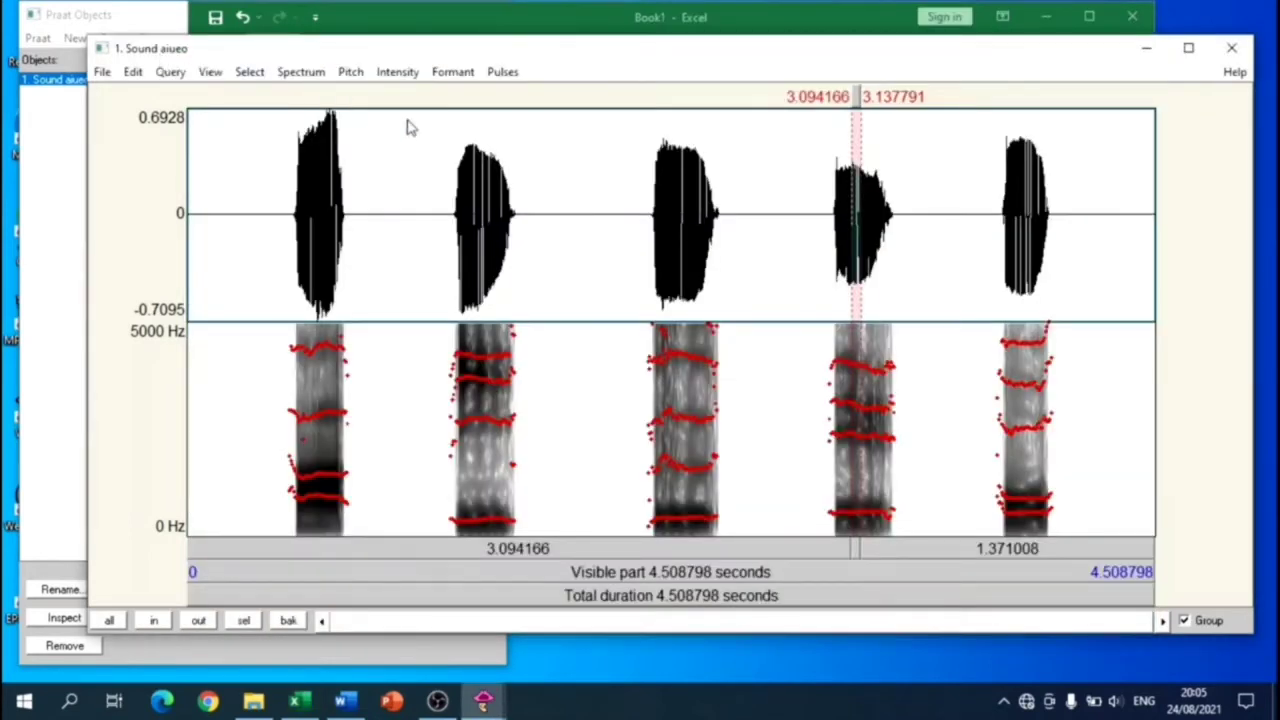
left_click(460, 74)
left_click(478, 246)
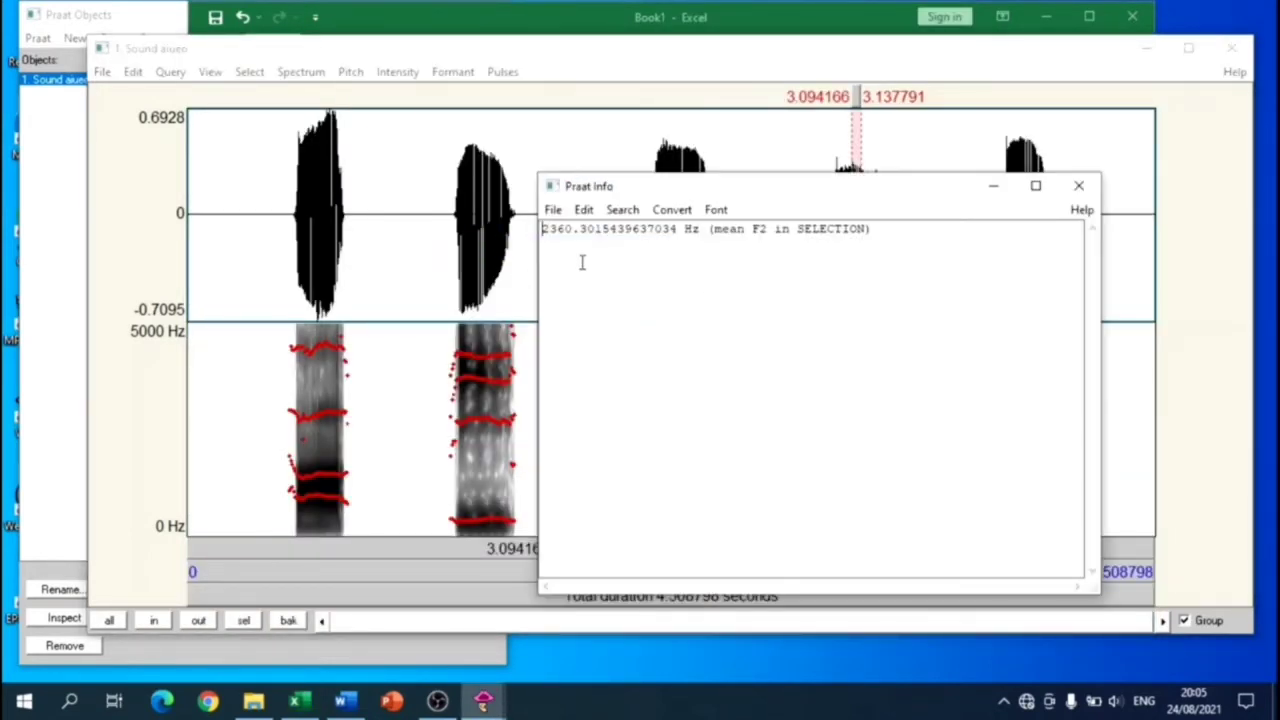
left_click_drag(542, 232, 568, 234)
right_click(564, 233)
left_click(586, 294)
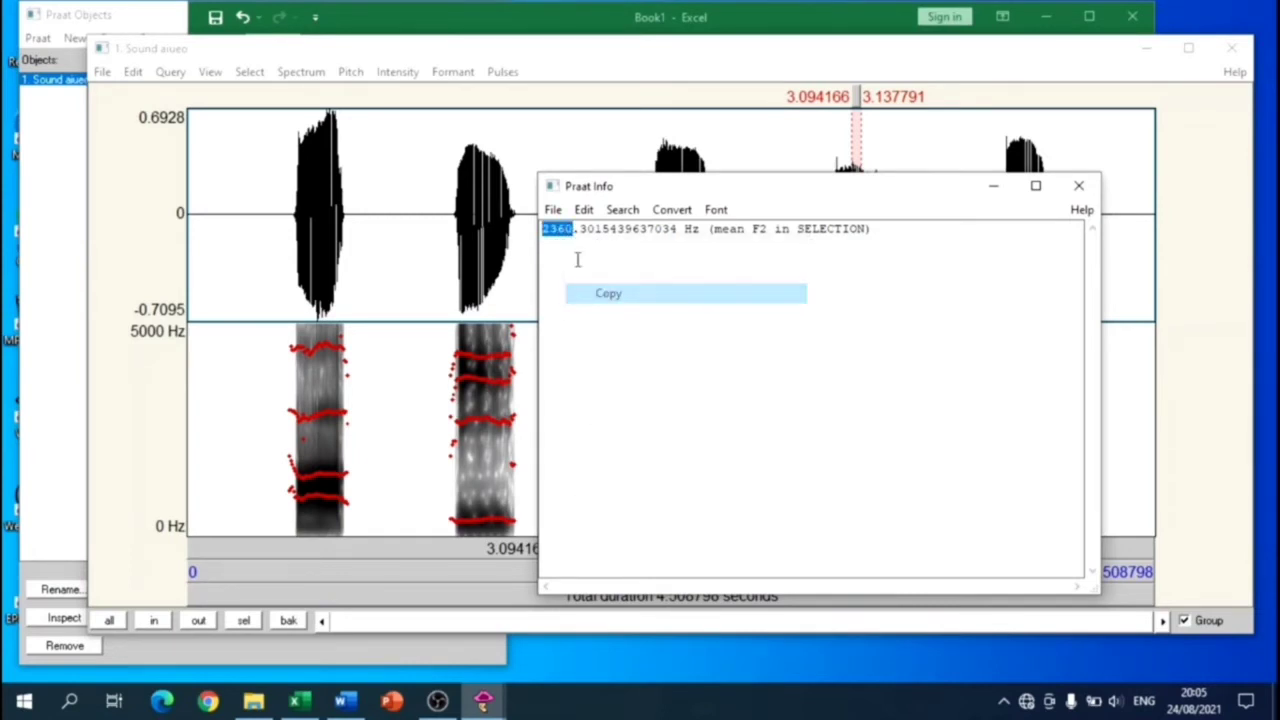
Switch to Excel and paste the F2 value 2360 for vowel e into cell F4.
left_click(490, 22)
left_click(557, 275)
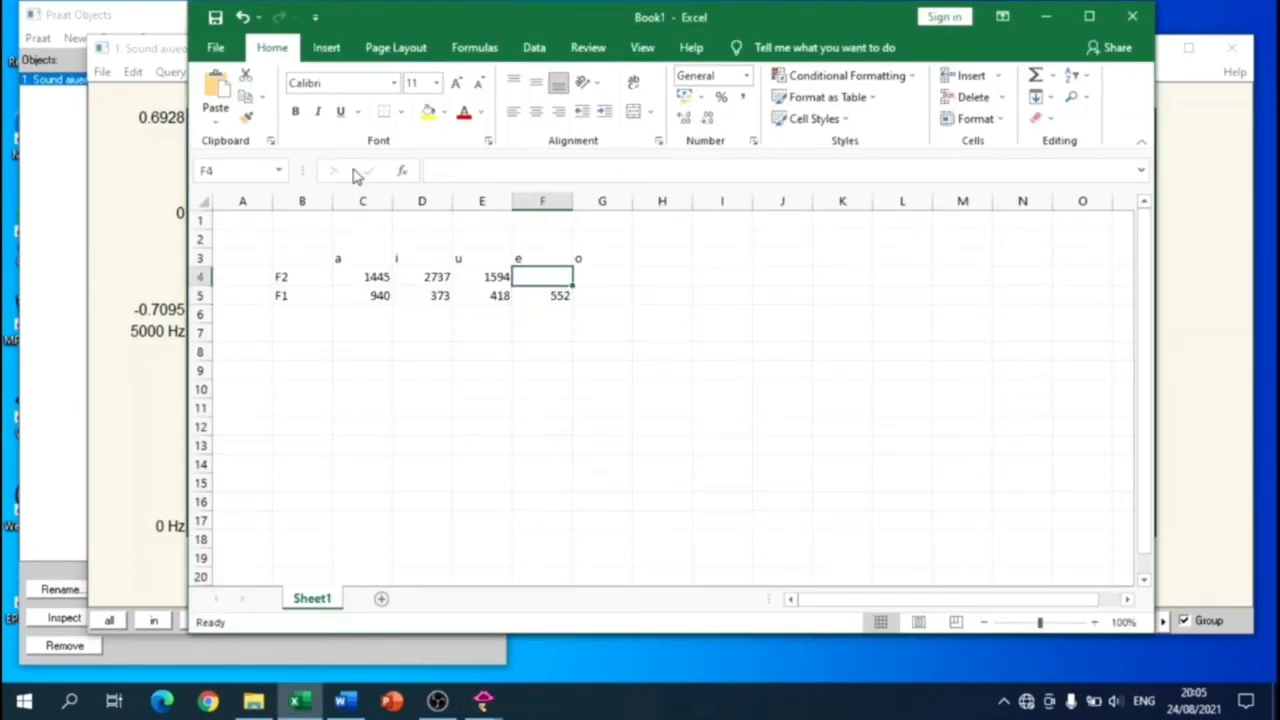
left_click(213, 88)
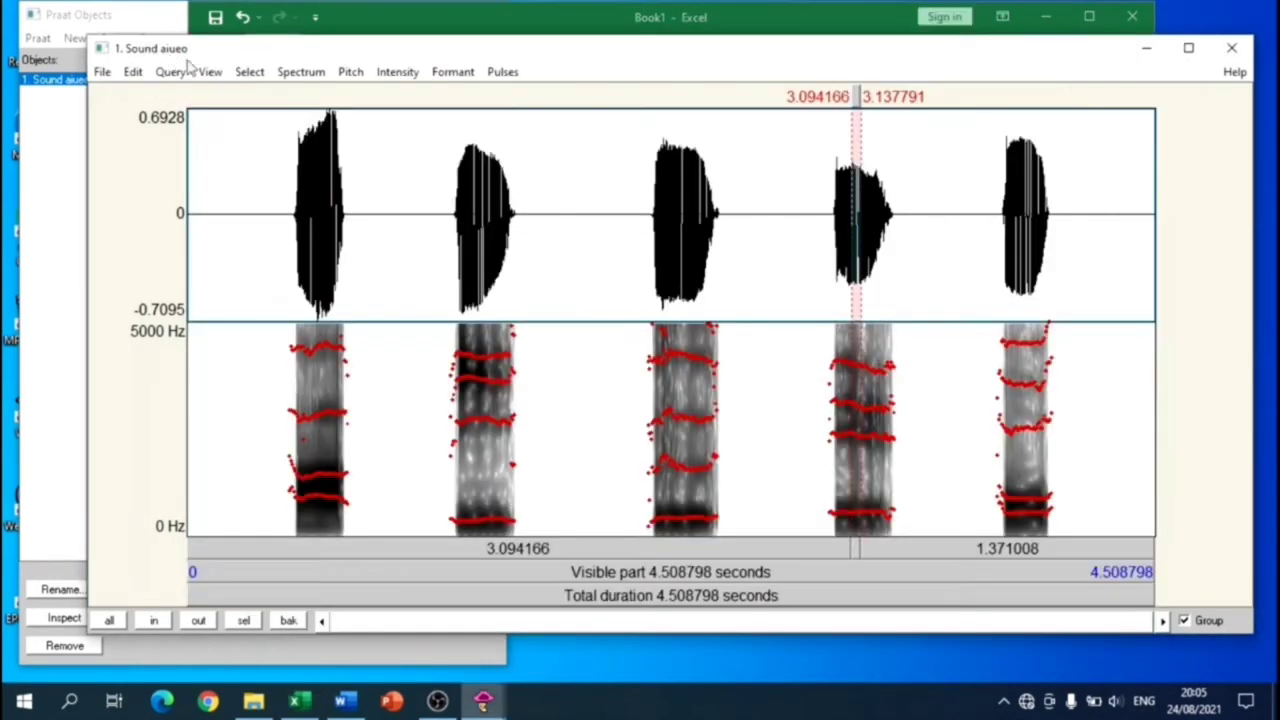
In Praat, get the first formant for the fifth vowel's section from about 3.879 to 3.932 s and copy its whole-number part.
left_click(176, 62)
left_click_drag(1020, 207, 1030, 206)
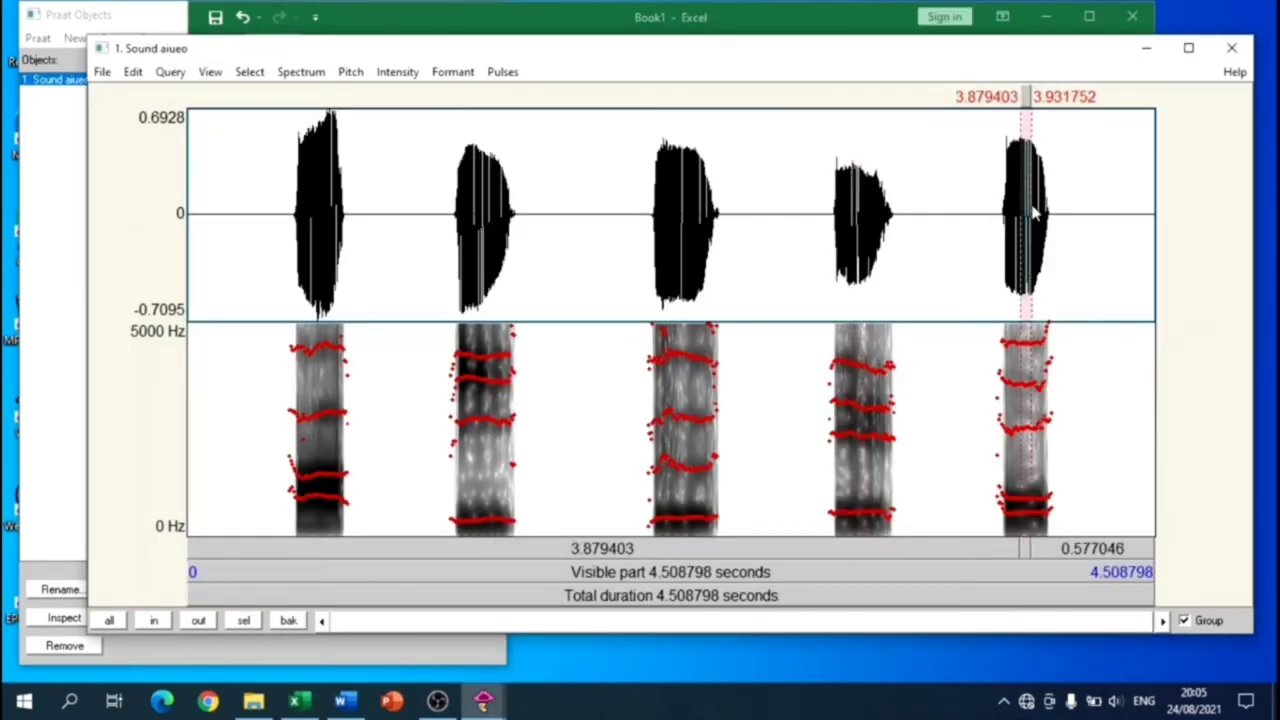
left_click(451, 74)
left_click(475, 204)
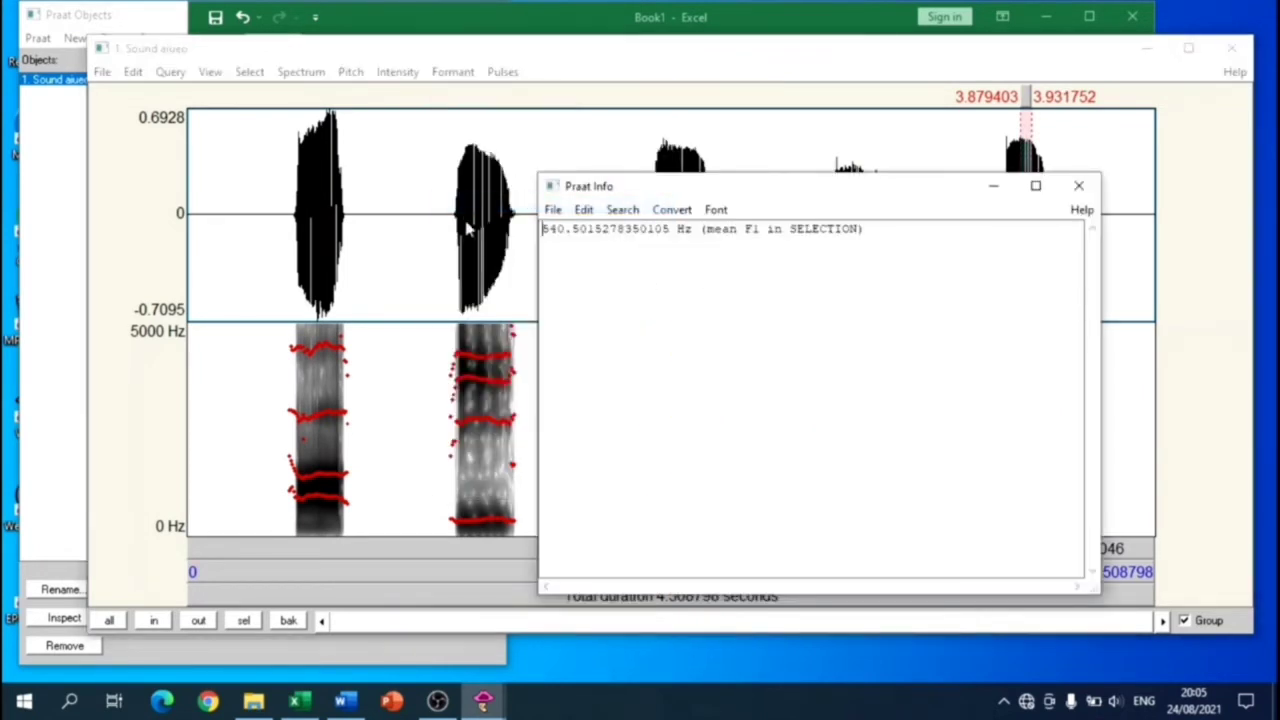
left_click_drag(542, 230, 567, 235)
right_click(557, 233)
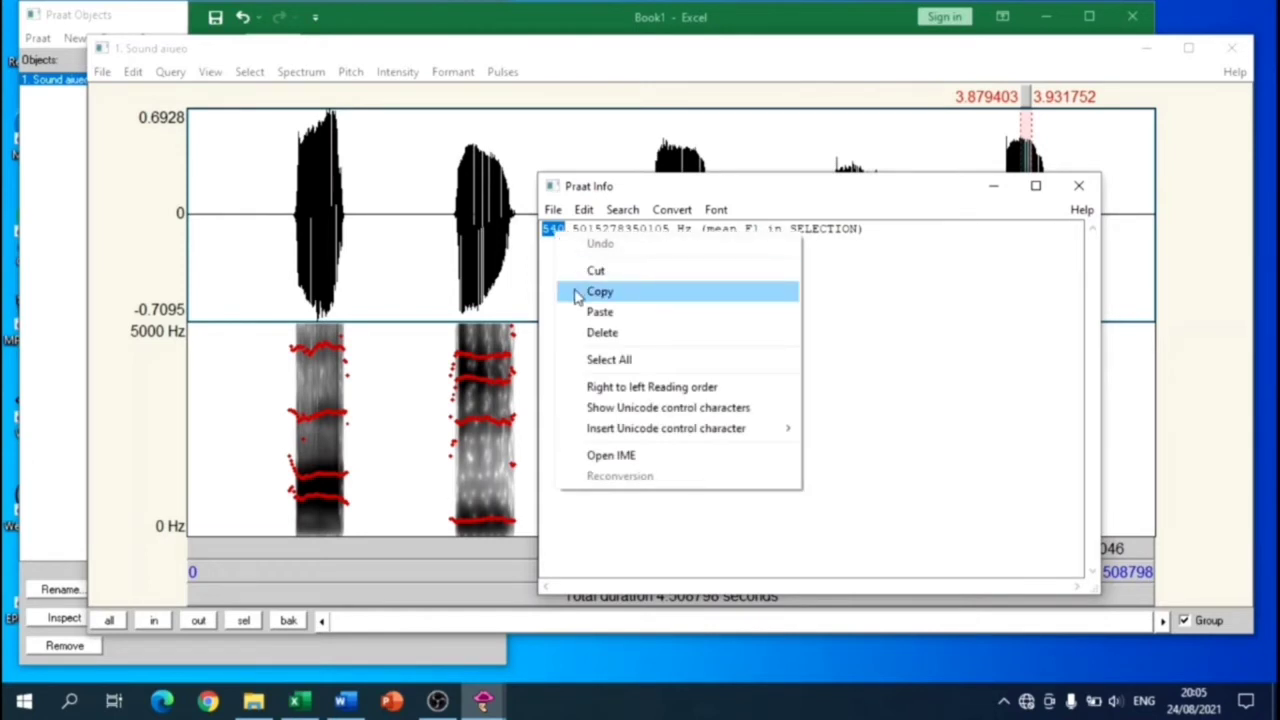
left_click(599, 291)
Switch to Excel, paste the copied F1 value for vowel o into cell G5 and round it up to 541.
left_click(492, 17)
left_click(601, 295)
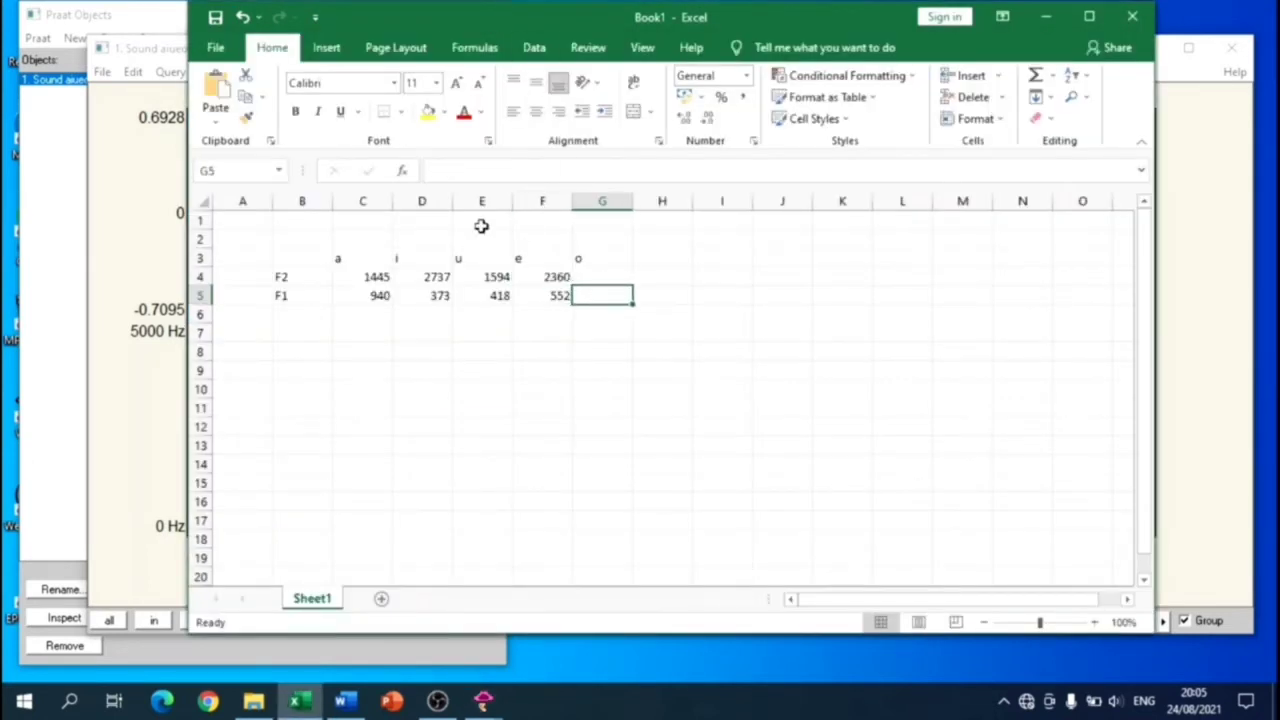
left_click(215, 88)
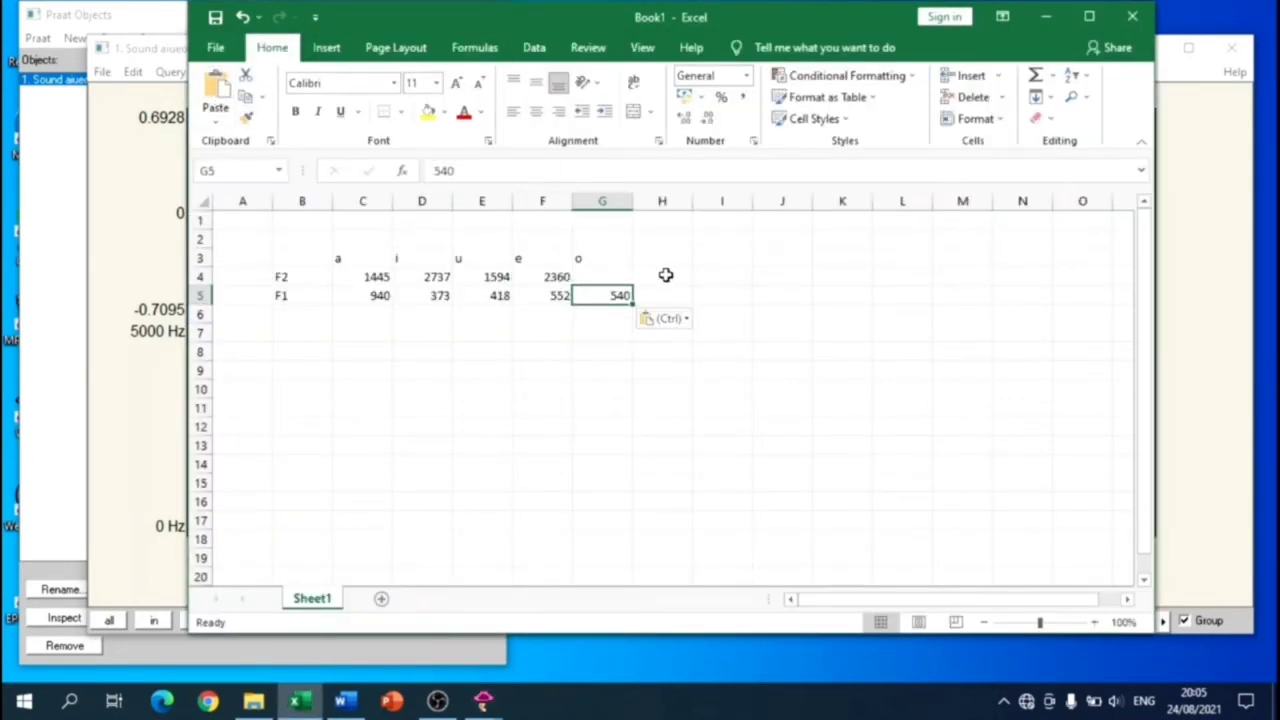
left_click(606, 175)
key("BackSpace")
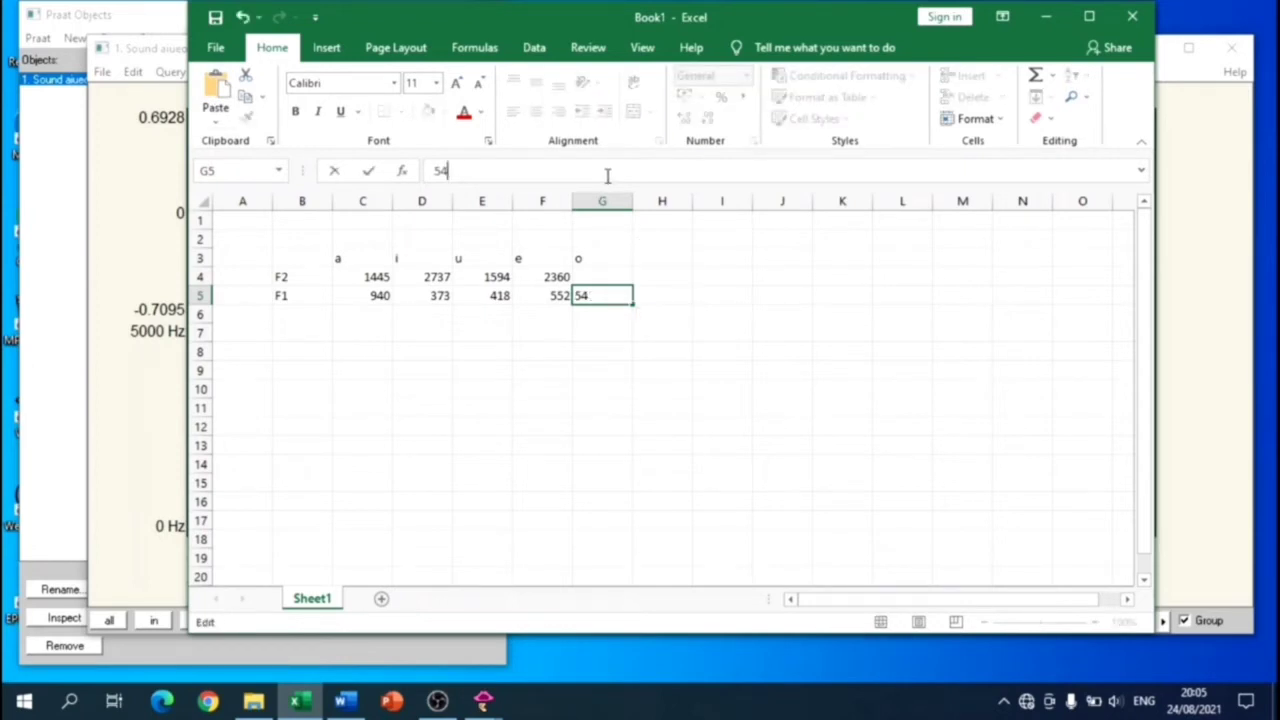
type("1")
Return to Praat, get the second formant of the selected fifth-vowel section and copy its whole-number part.
left_click(177, 62)
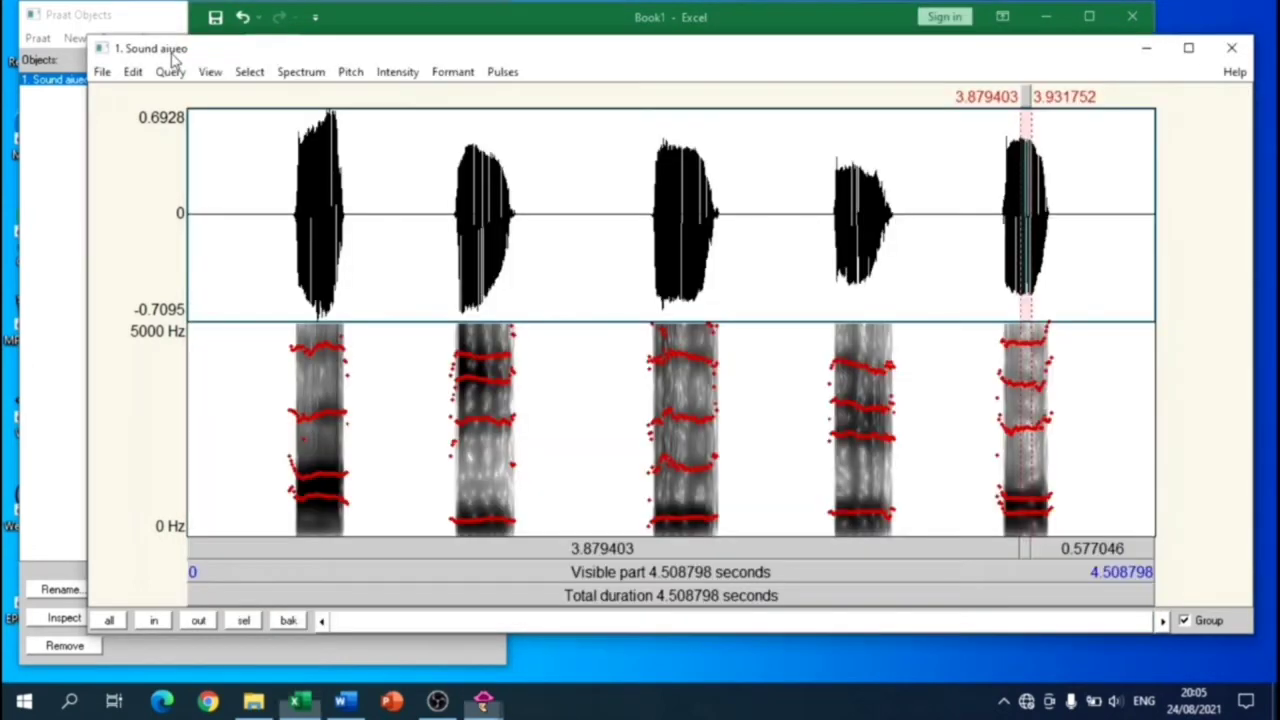
left_click(462, 78)
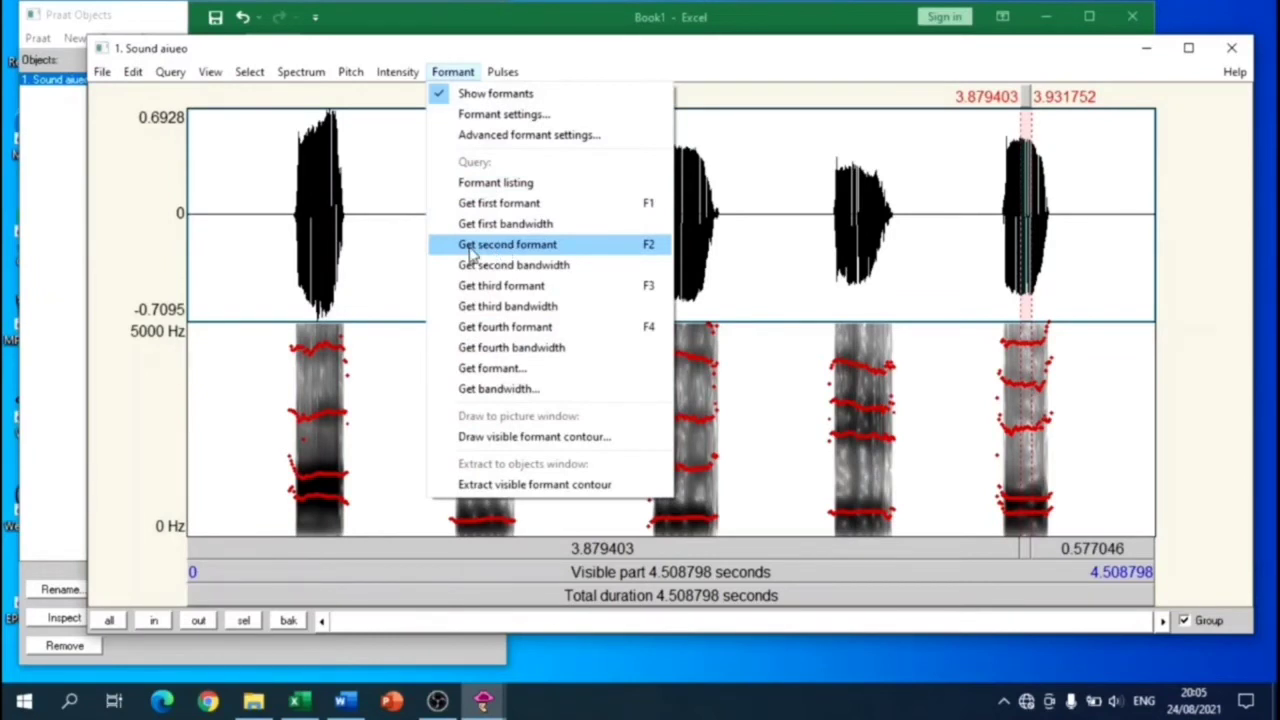
left_click(470, 244)
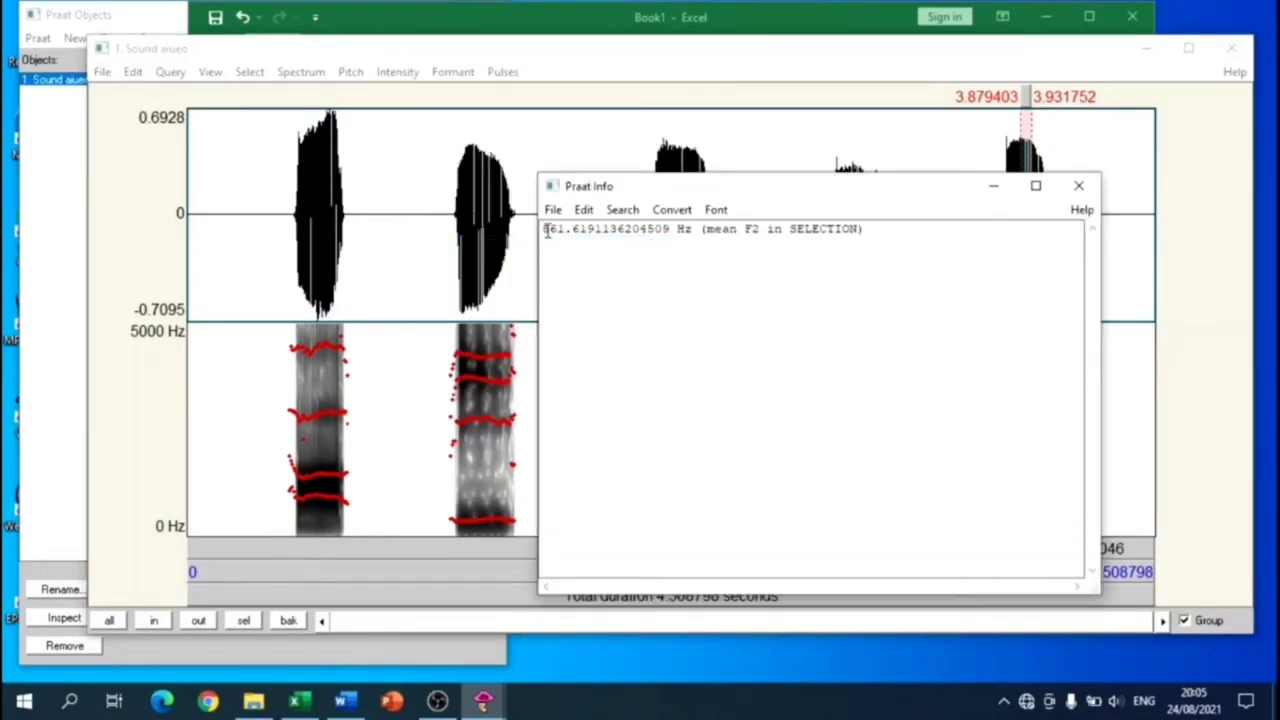
mouse_move(543, 229)
left_mouse_down()
mouse_move(558, 230)
mouse_move(542, 244)
mouse_move(565, 231)
left_mouse_up()
right_click(561, 235)
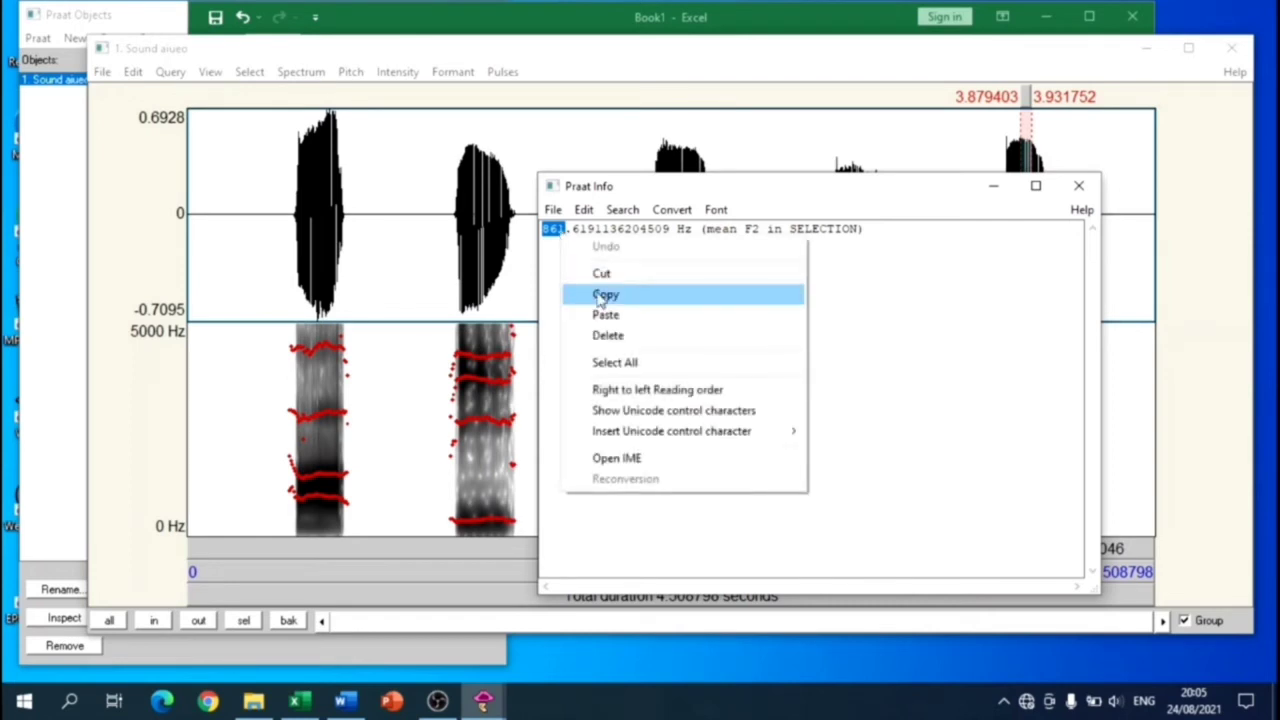
left_click(598, 292)
Switch to Excel, paste the copied F2 value for vowel o into cell G4 and round it up to 862.
left_click(478, 14)
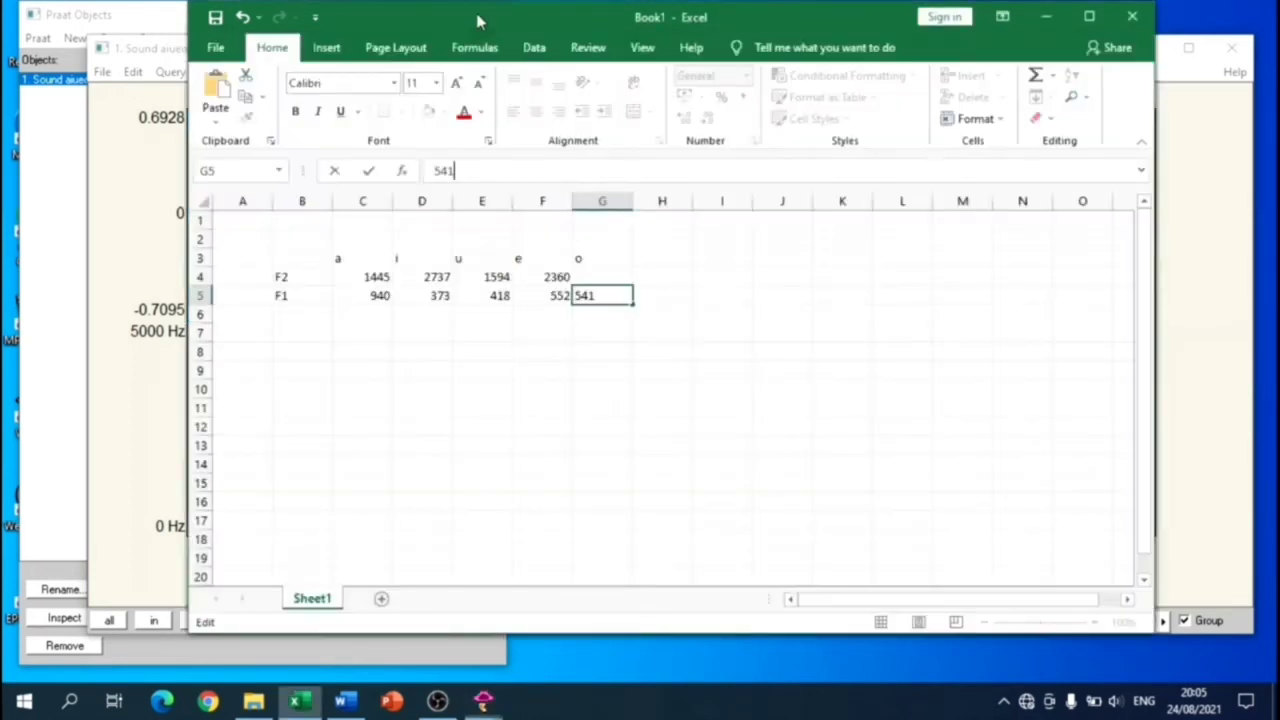
left_click(590, 276)
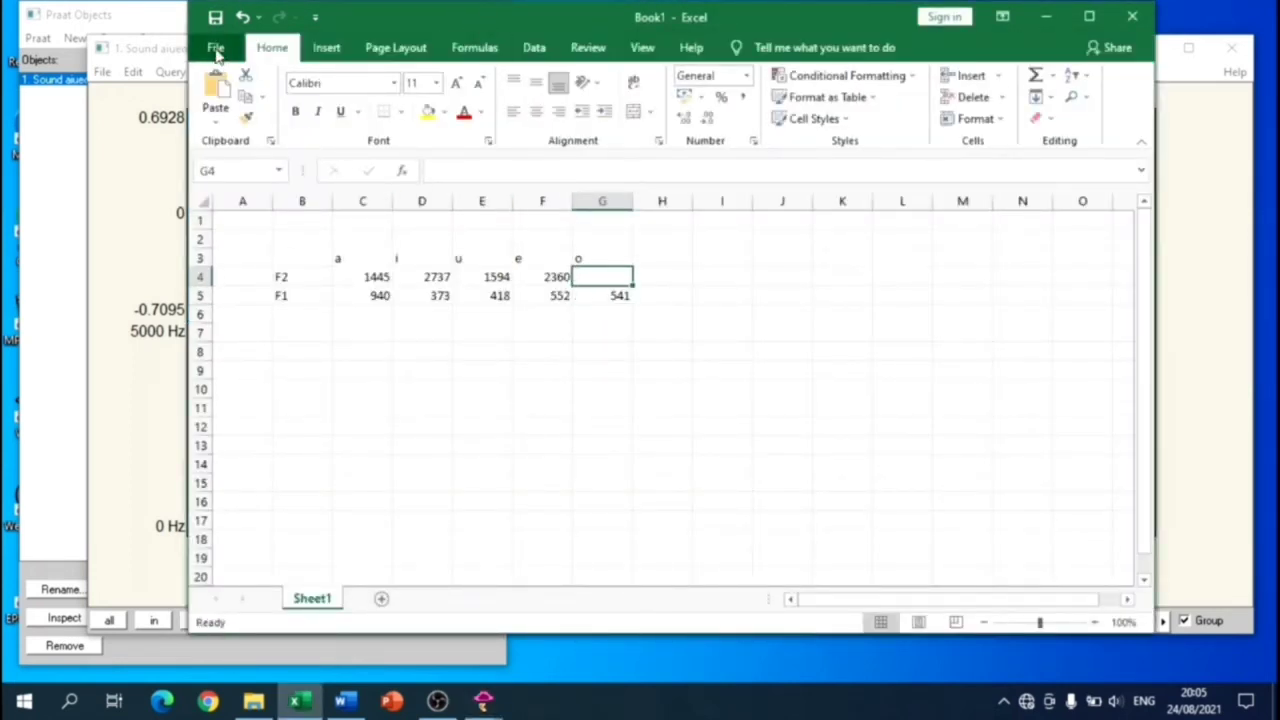
left_click(216, 92)
left_click(461, 170)
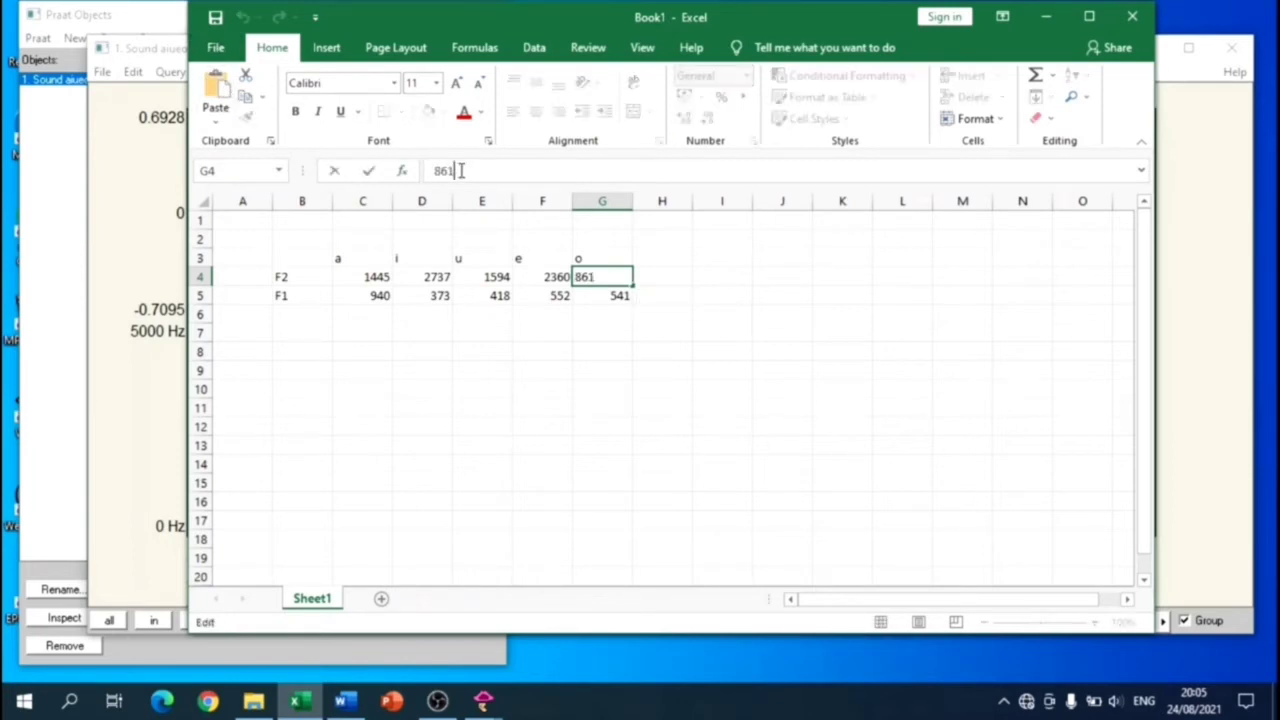
key("BackSpace")
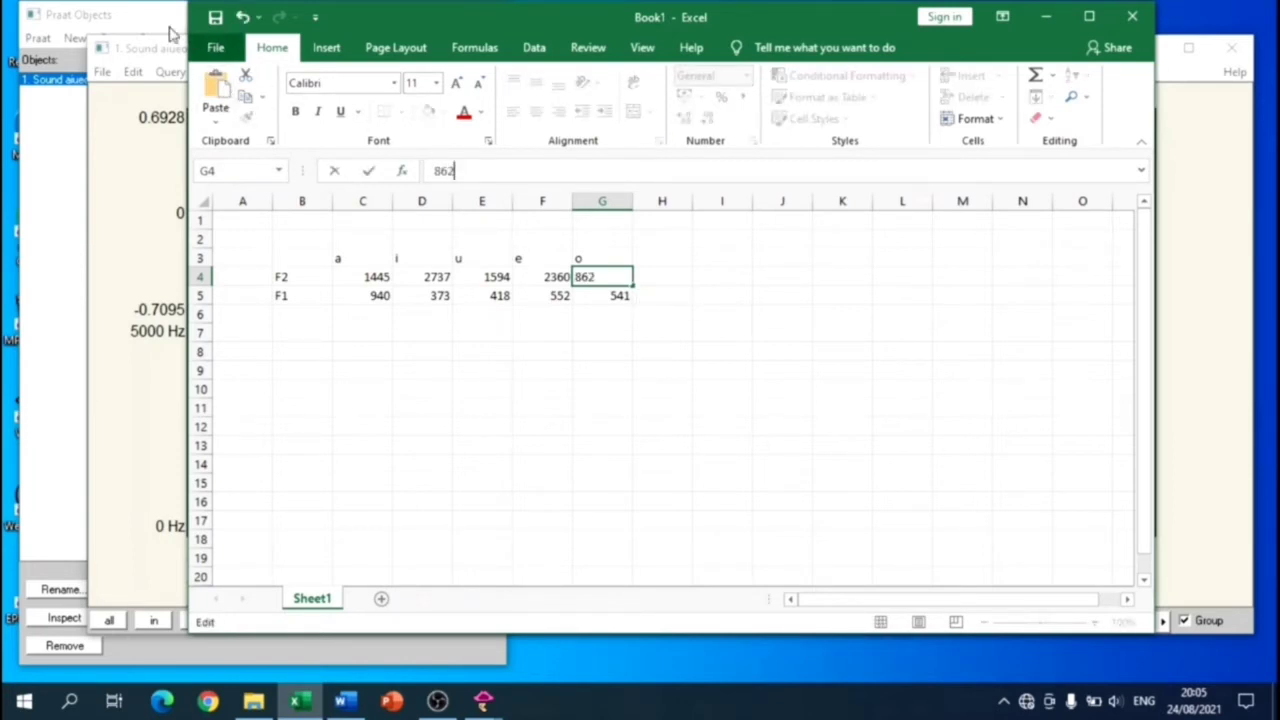
Switch to Praat and view the formant listing for the selected fifth-vowel section, closing the listing when done.
left_click(150, 57)
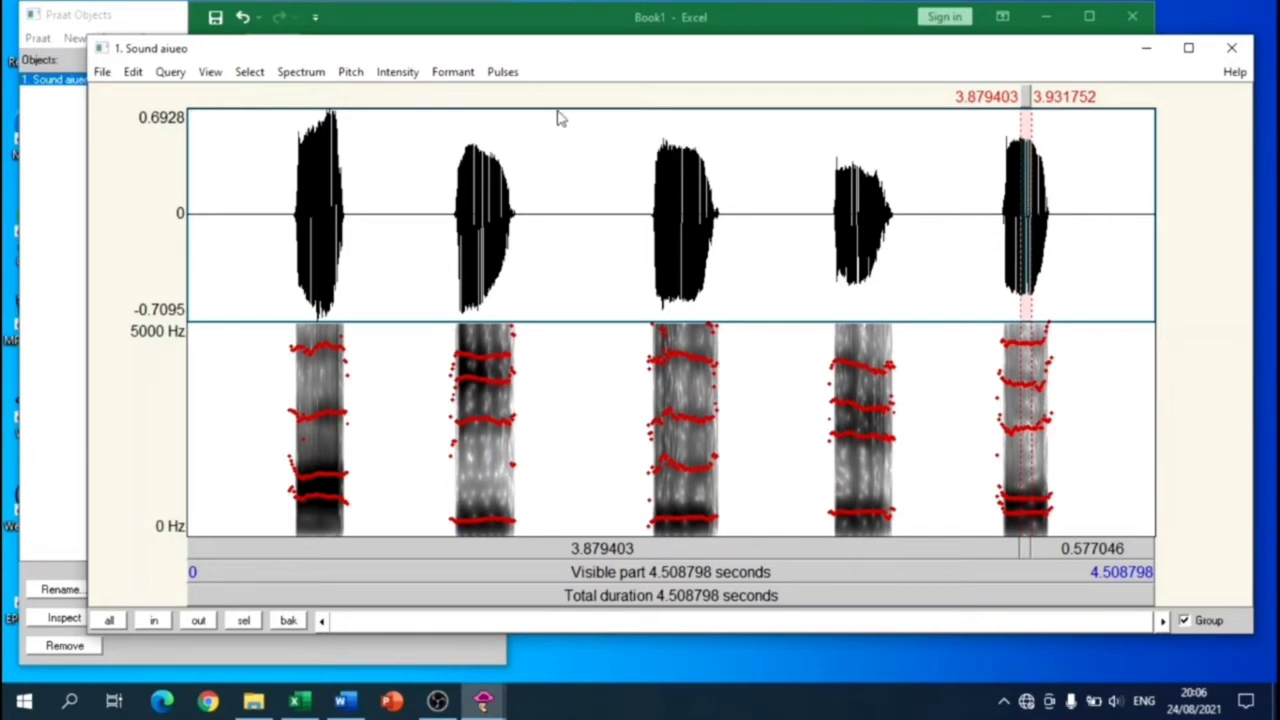
left_click(454, 73)
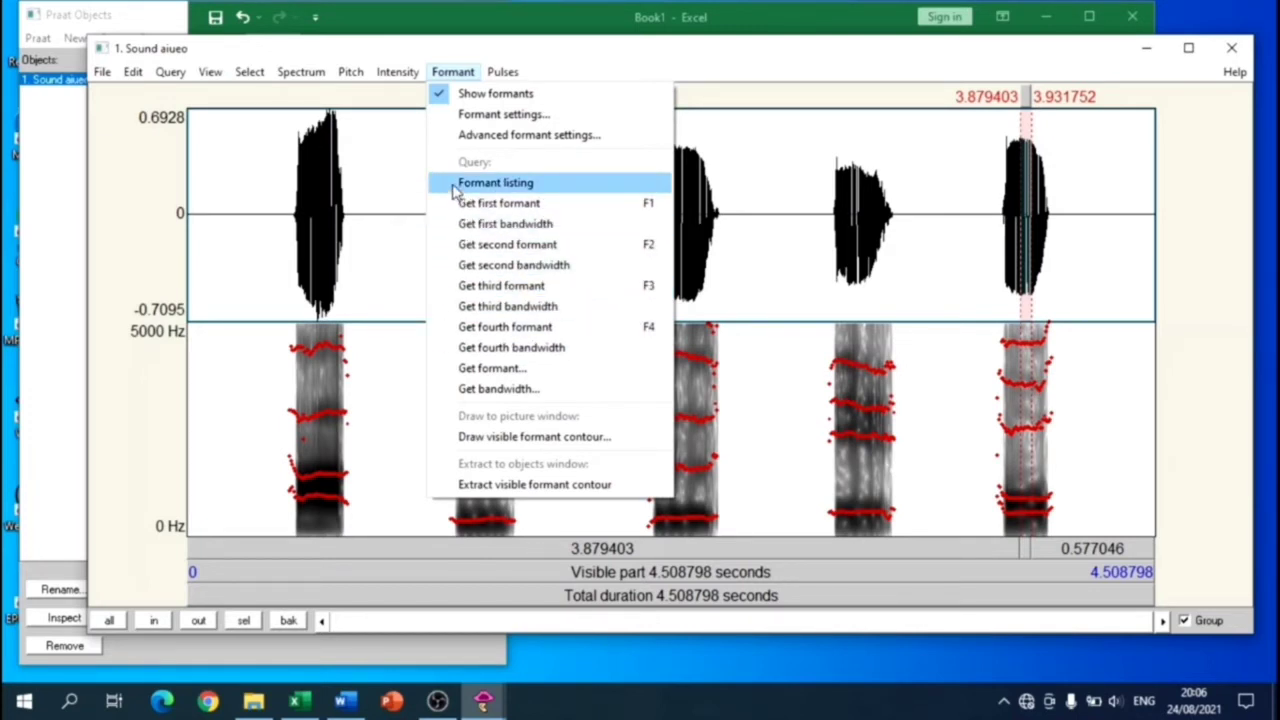
left_click(495, 183)
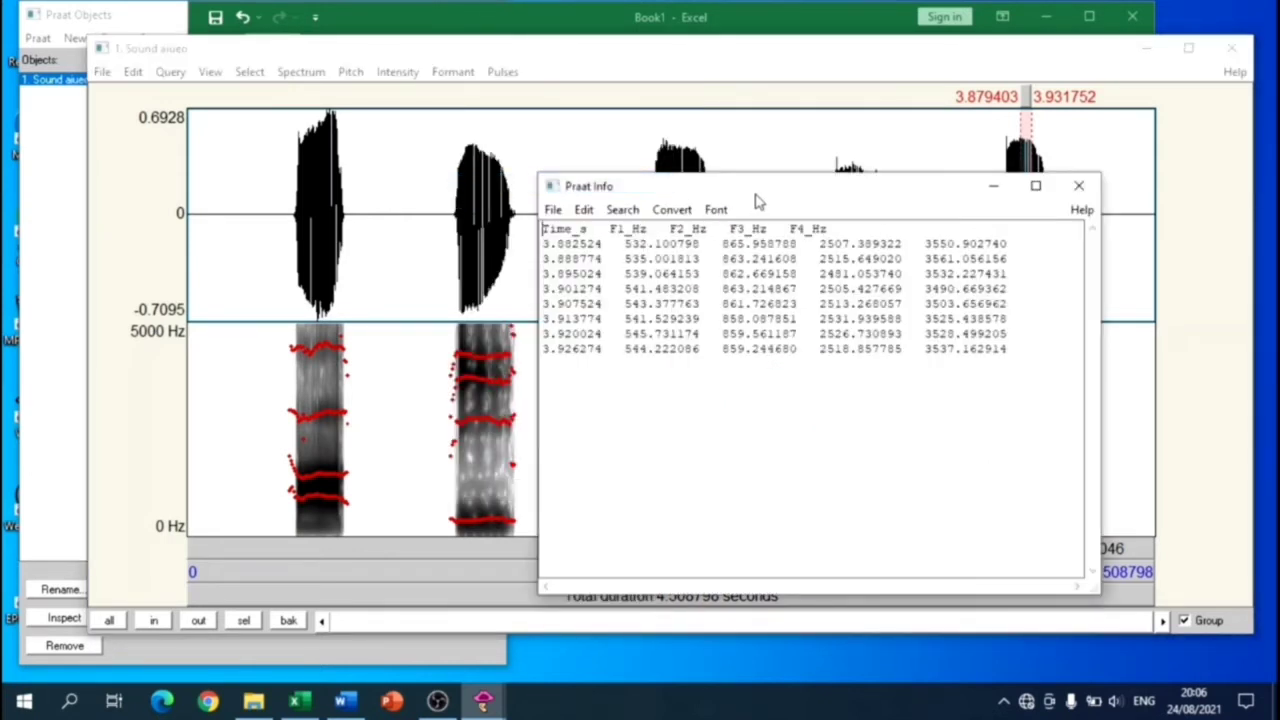
left_click_drag(757, 193, 651, 129)
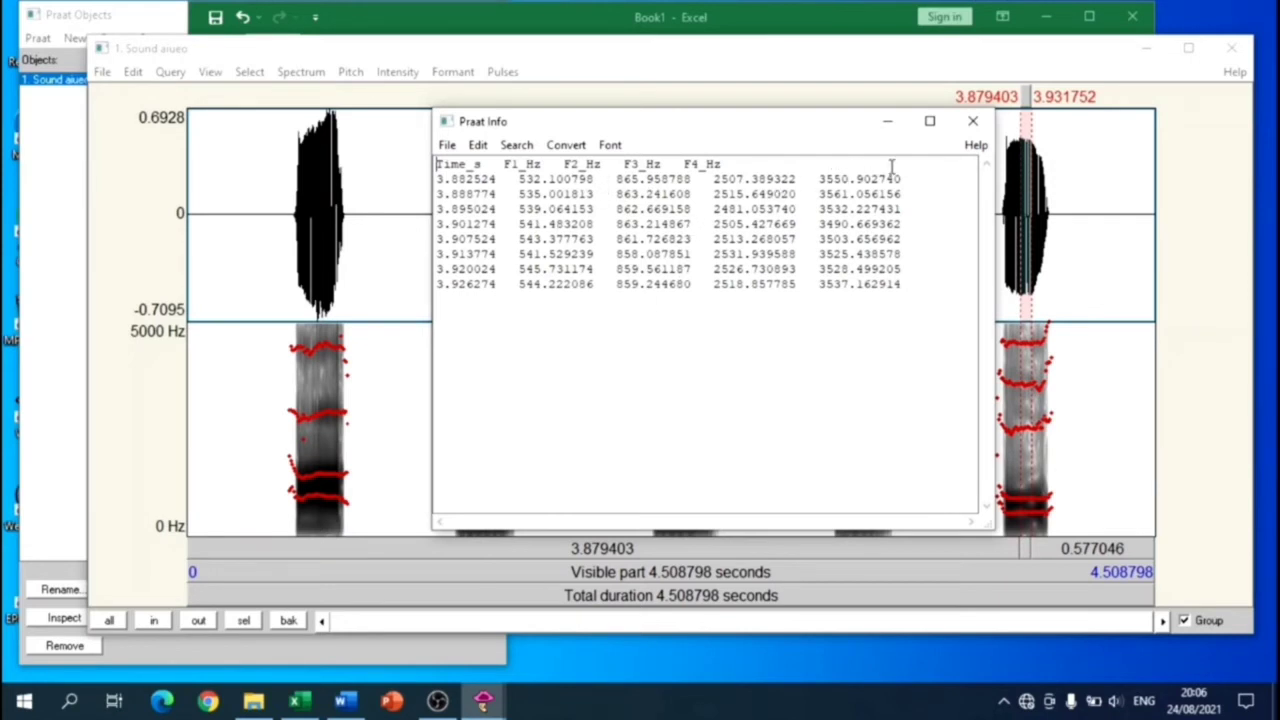
left_click(973, 121)
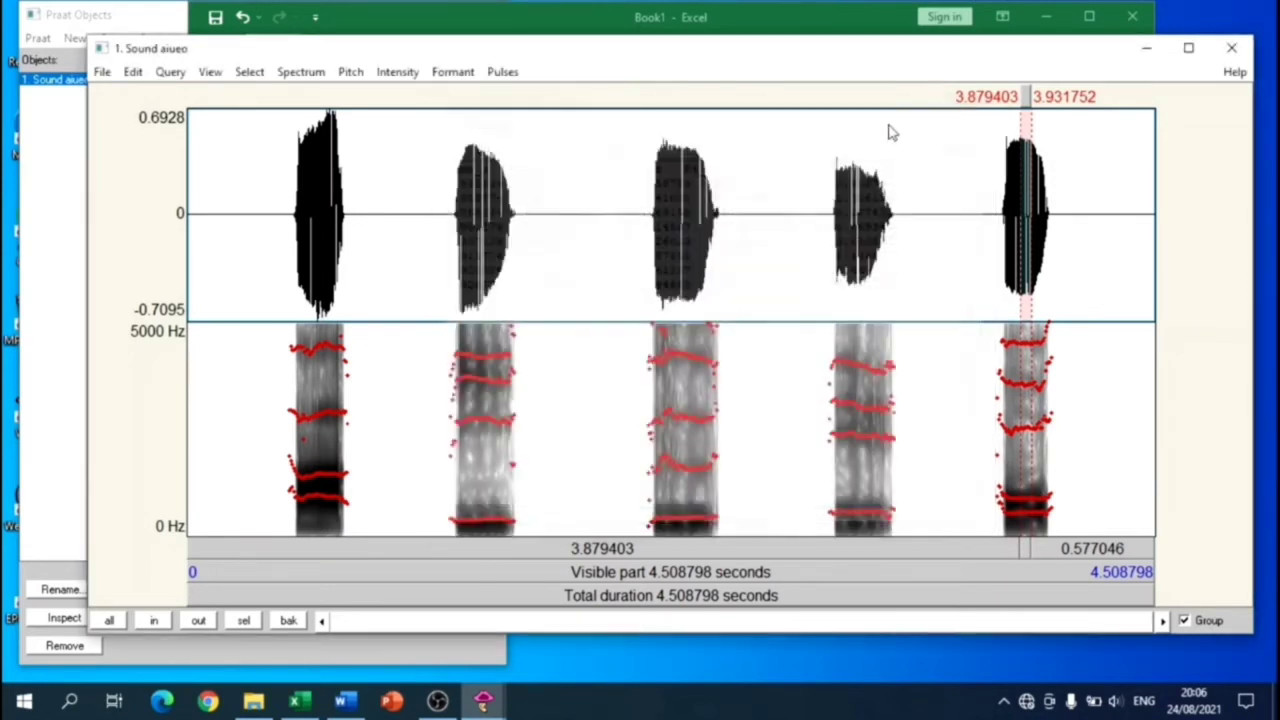
Query the mean first formant of the selected fifth-vowel section and close the result.
left_click(450, 73)
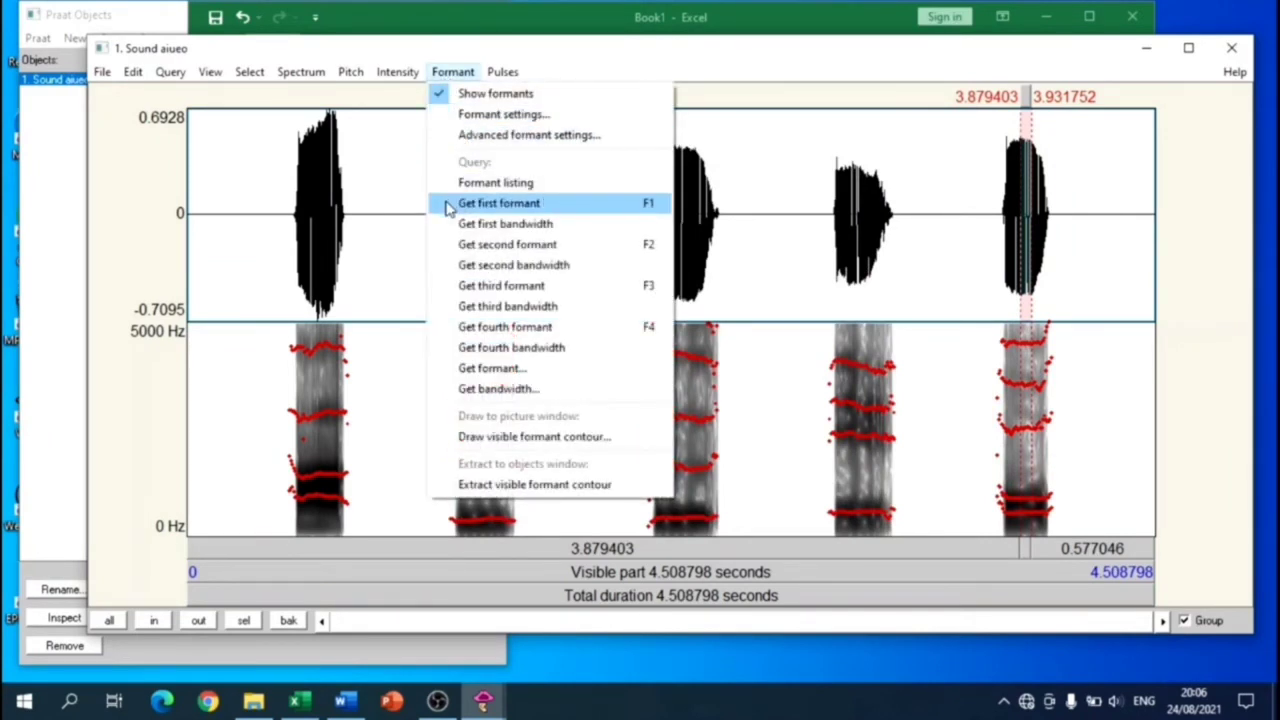
left_click(449, 206)
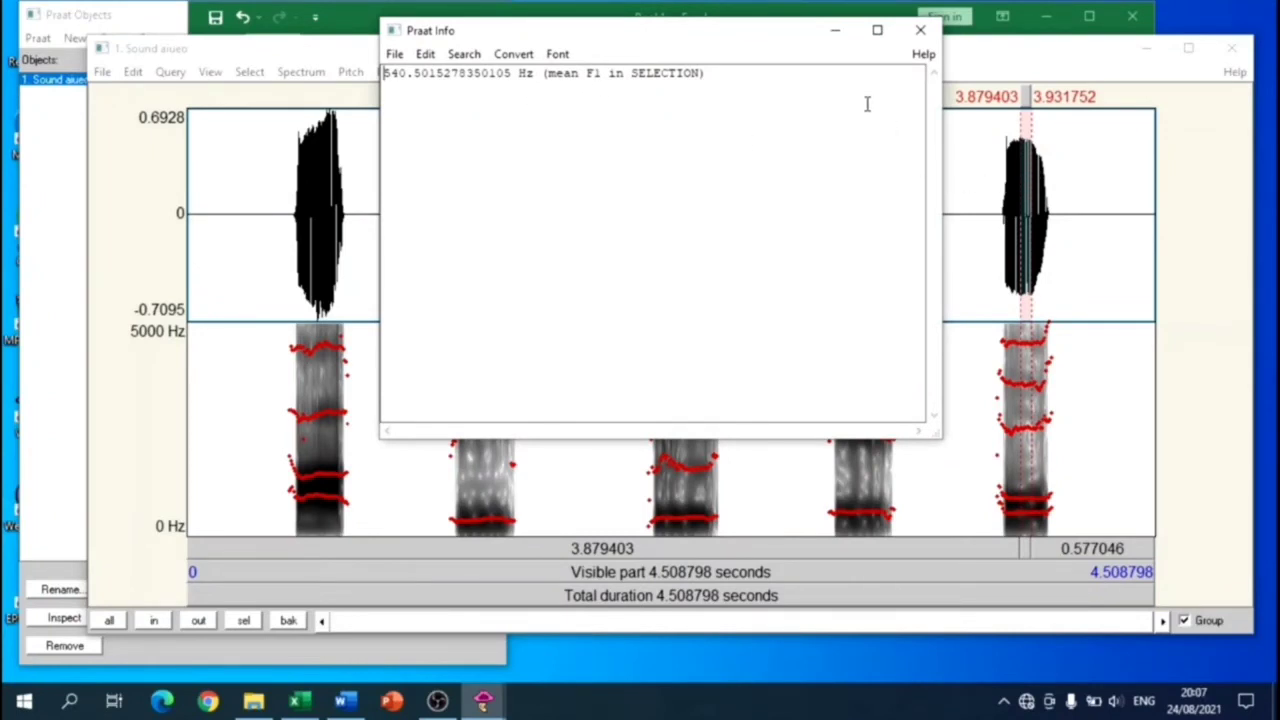
left_click(922, 34)
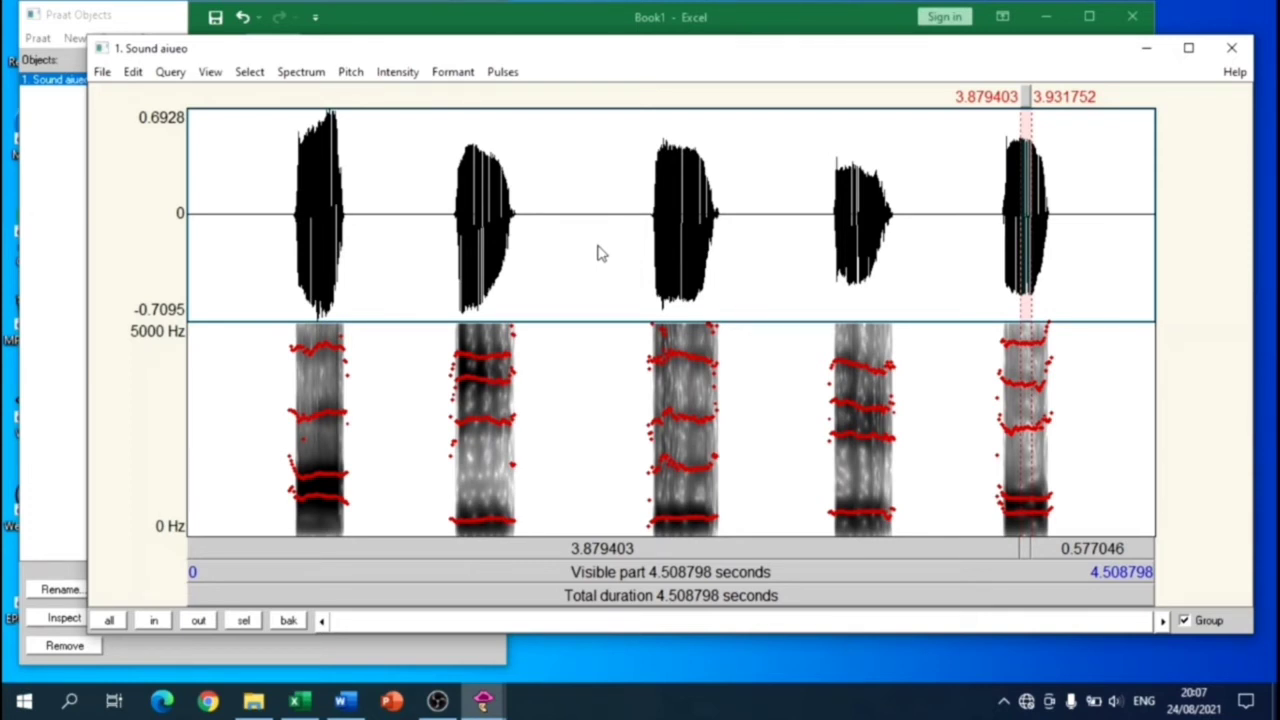
Switch to Excel, insert a markers-only scatter chart from the F2 and F1 values in C4:G5 and place it below the table.
left_click(522, 22)
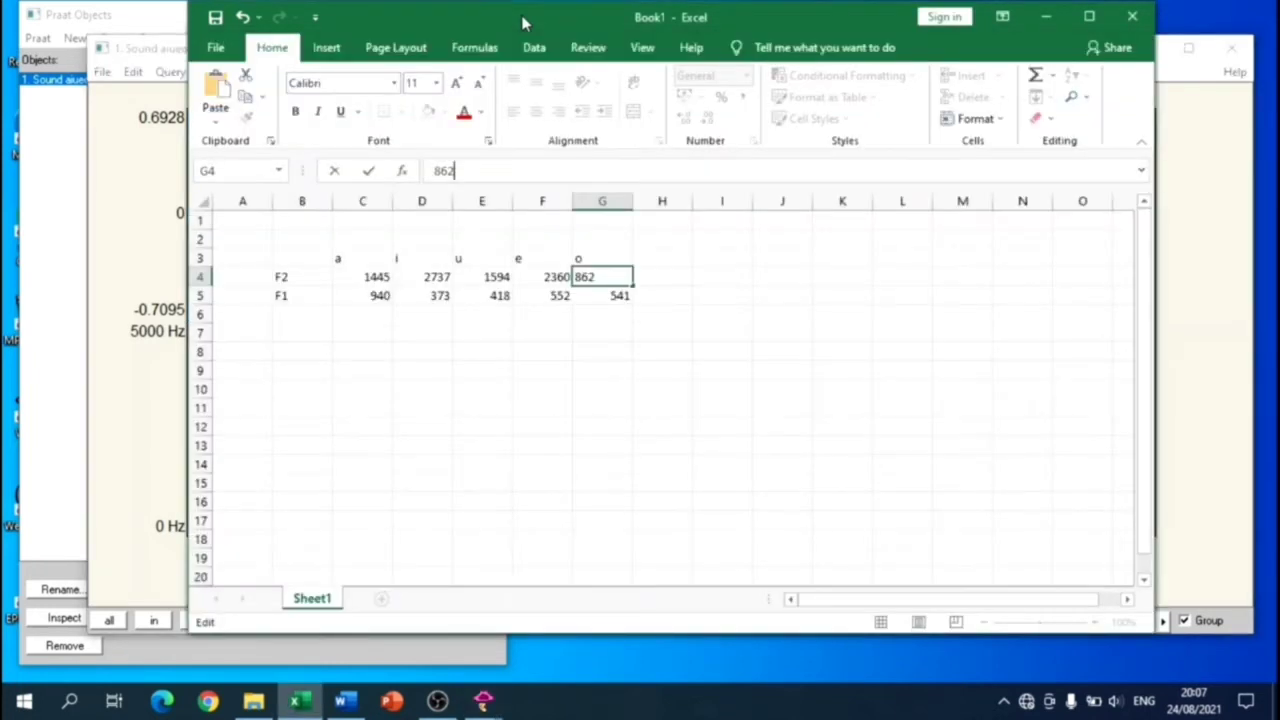
left_click(510, 354)
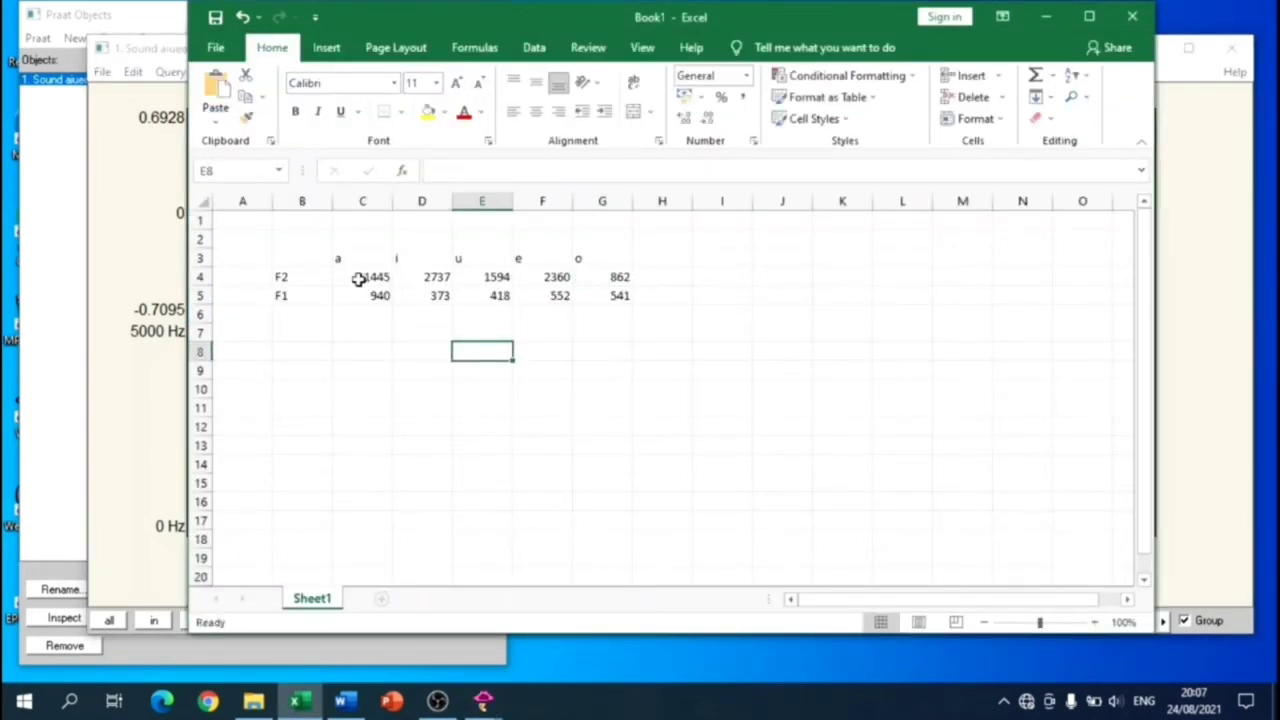
left_click_drag(358, 280, 592, 288)
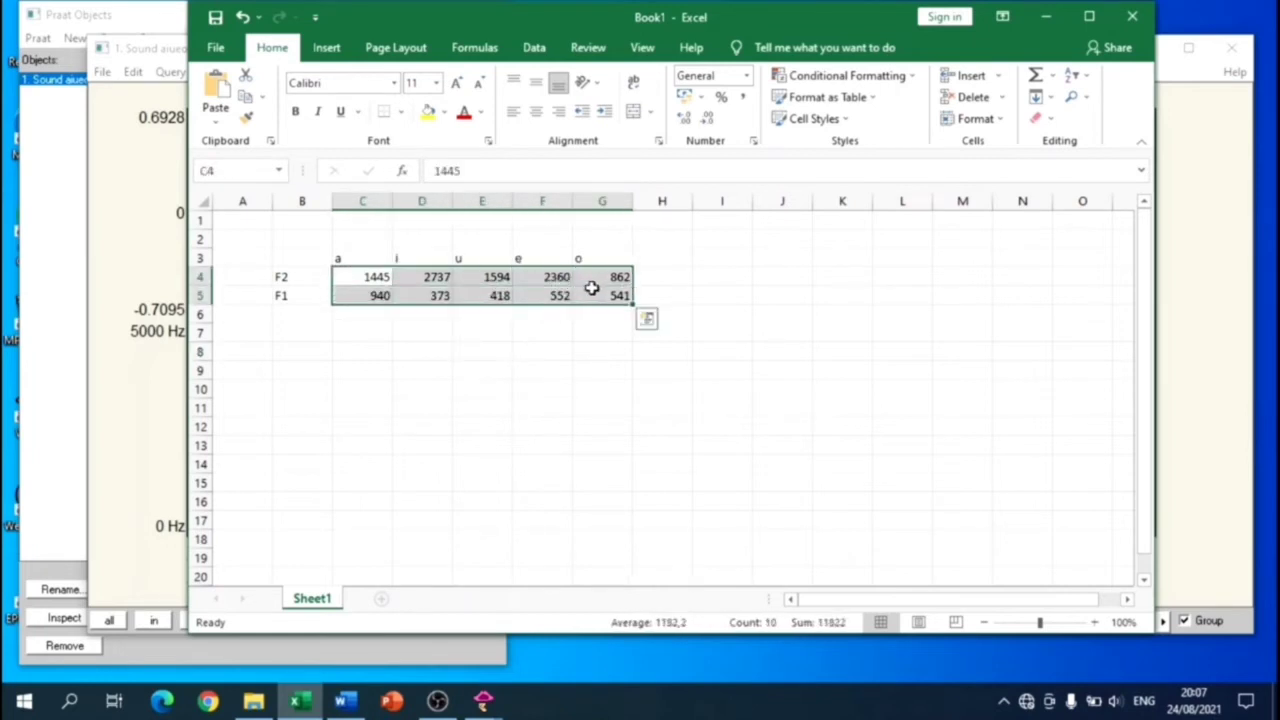
left_click(327, 48)
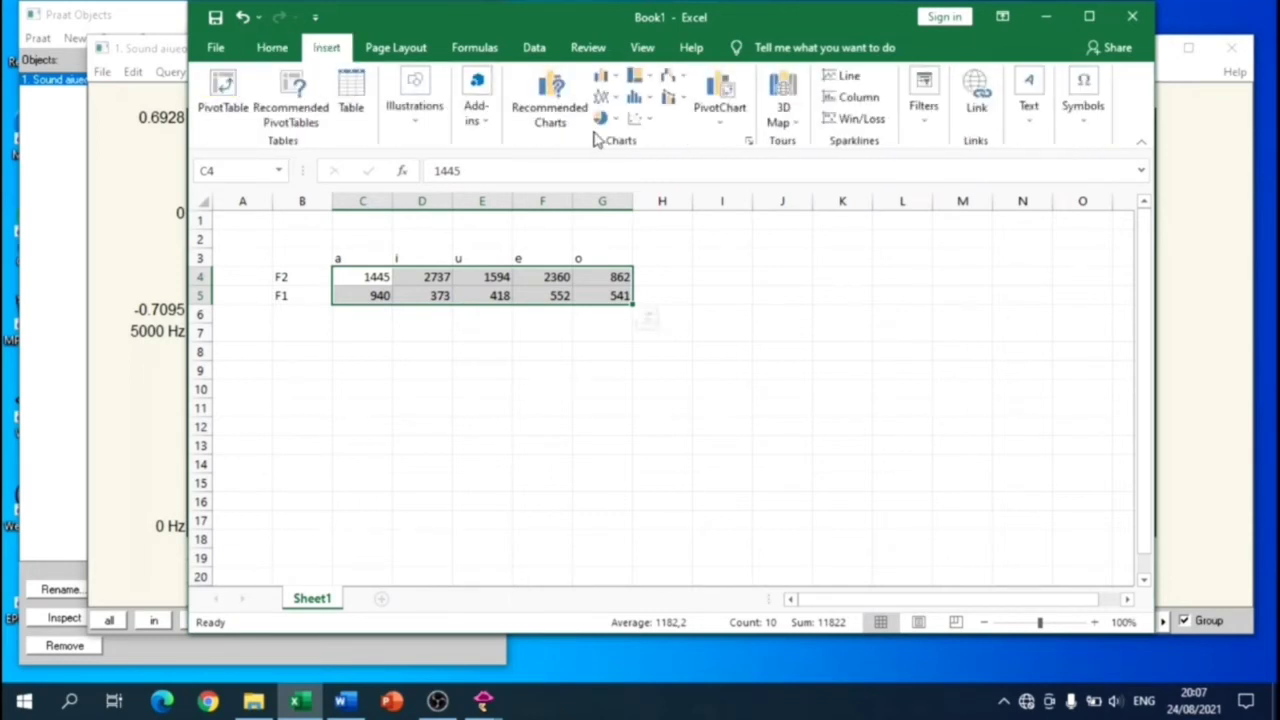
left_click(644, 119)
left_click(651, 178)
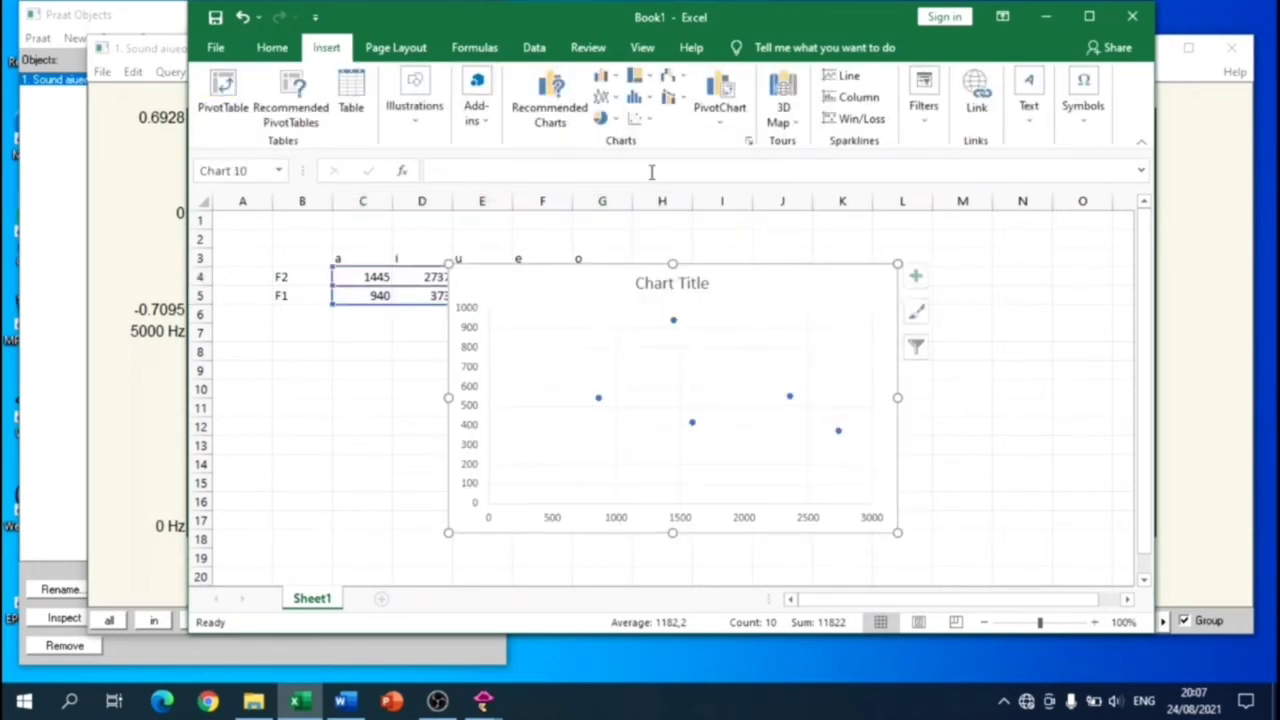
left_click_drag(831, 286, 688, 345)
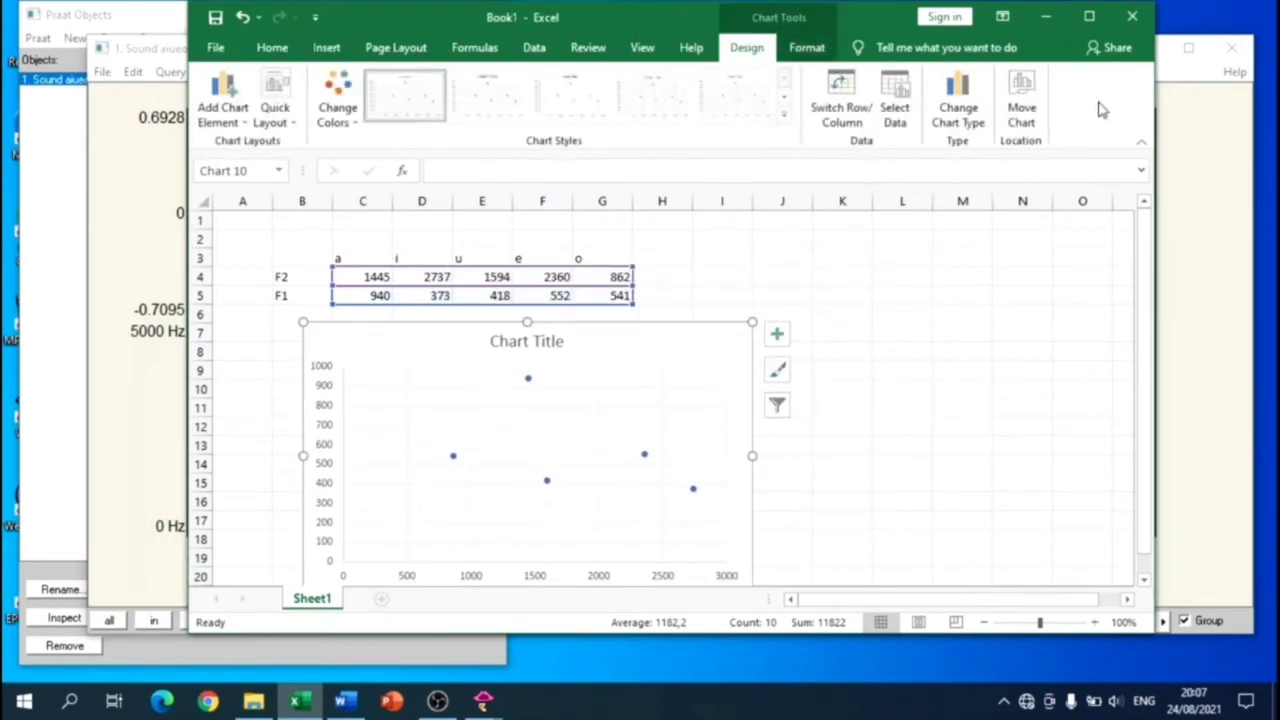
Maximize the workbook window and set the chart's vertical axis to show its values in reverse order.
left_click(1089, 16)
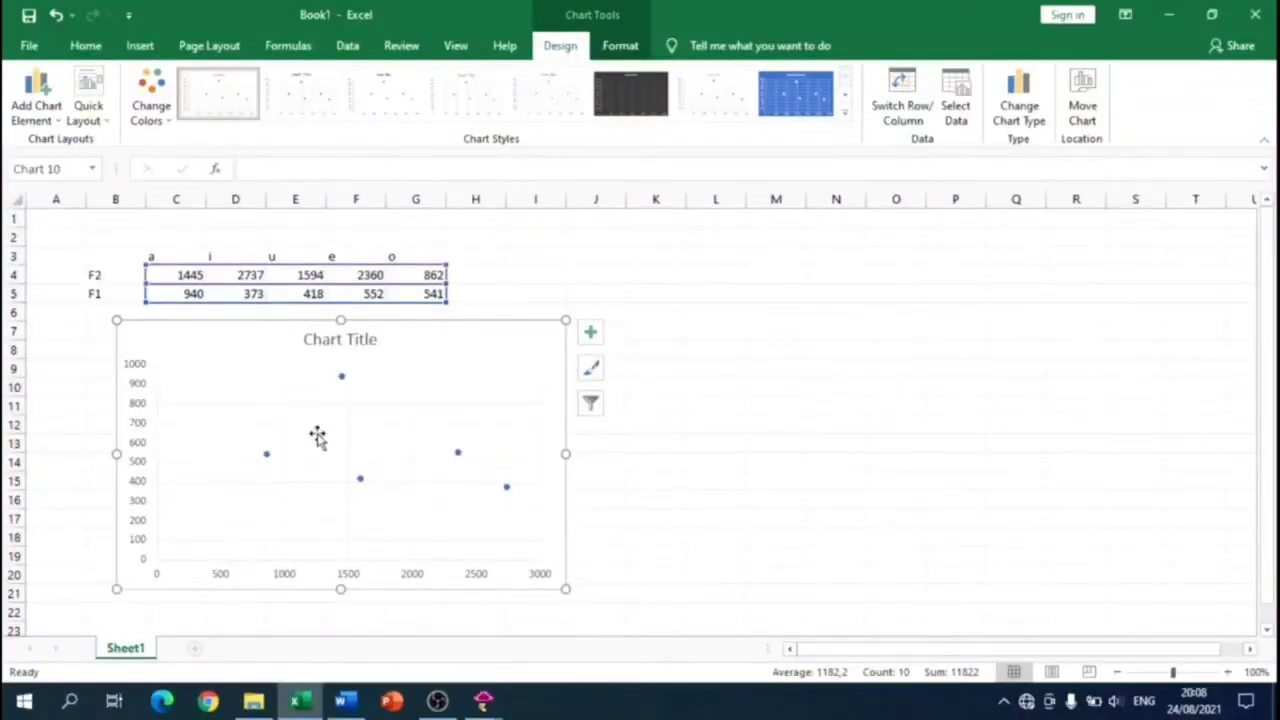
left_click(138, 425)
right_click(138, 425)
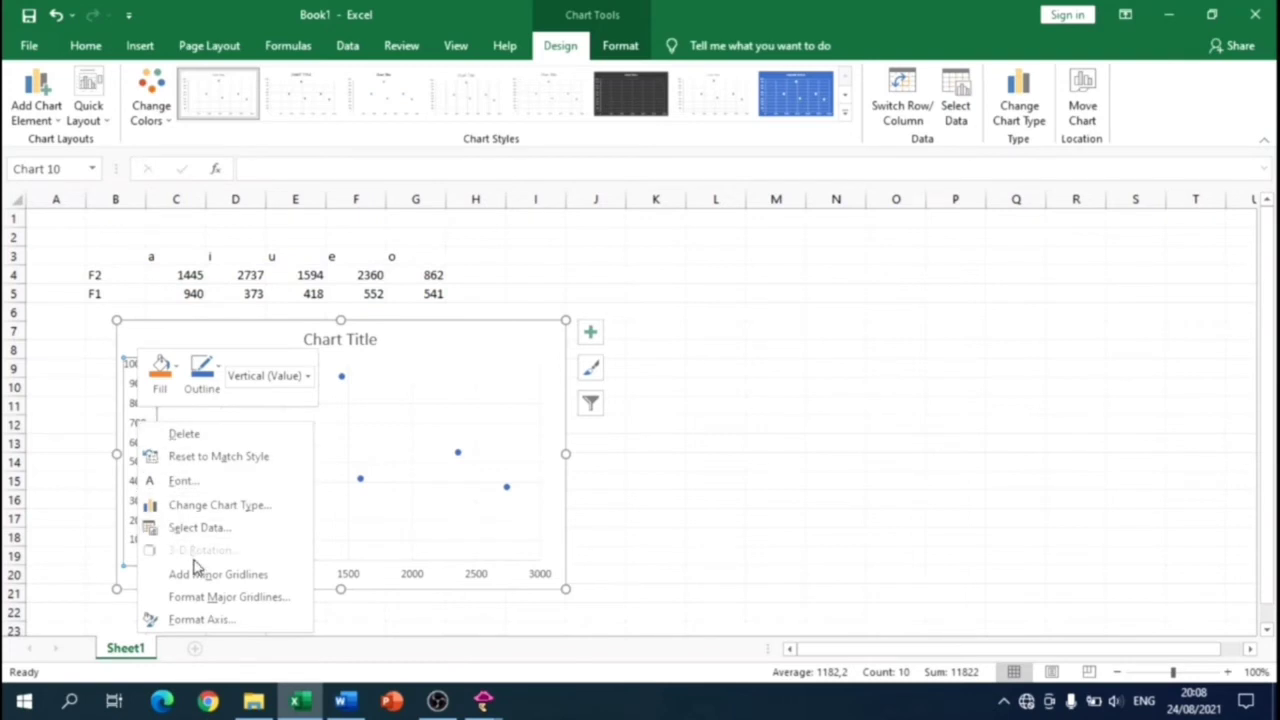
left_click(254, 624)
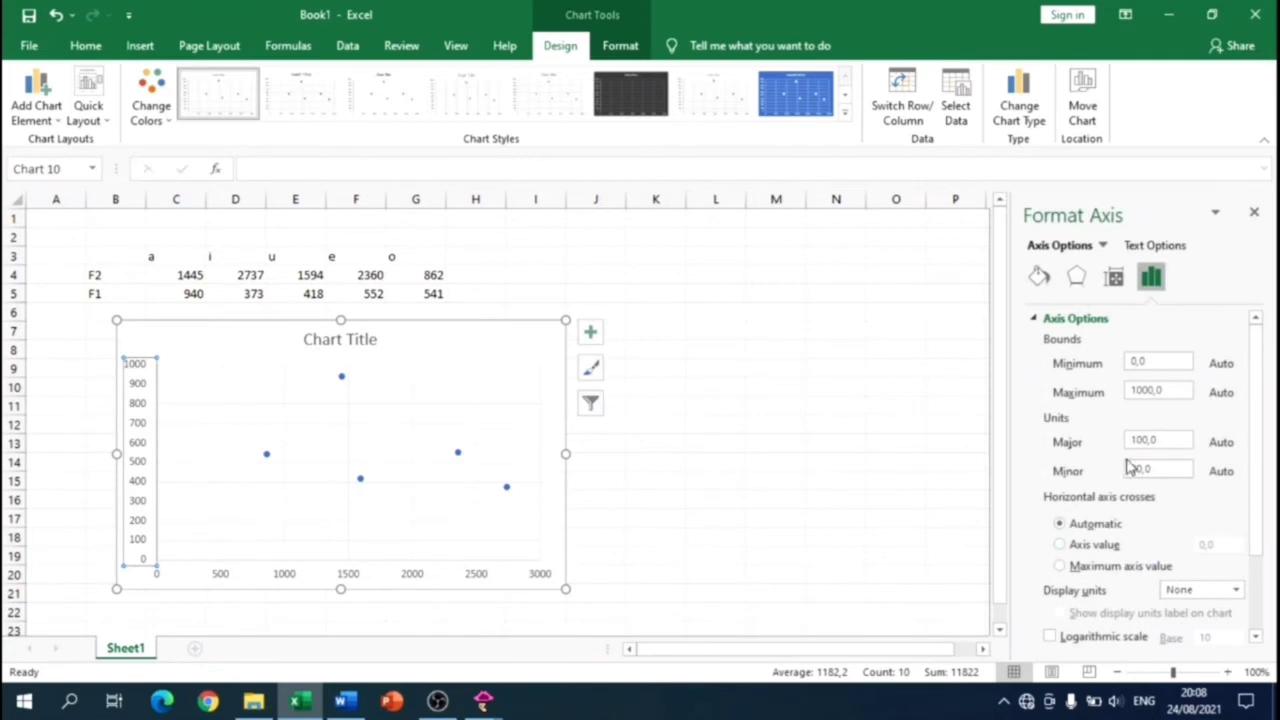
scroll(1130, 468, "down", 3)
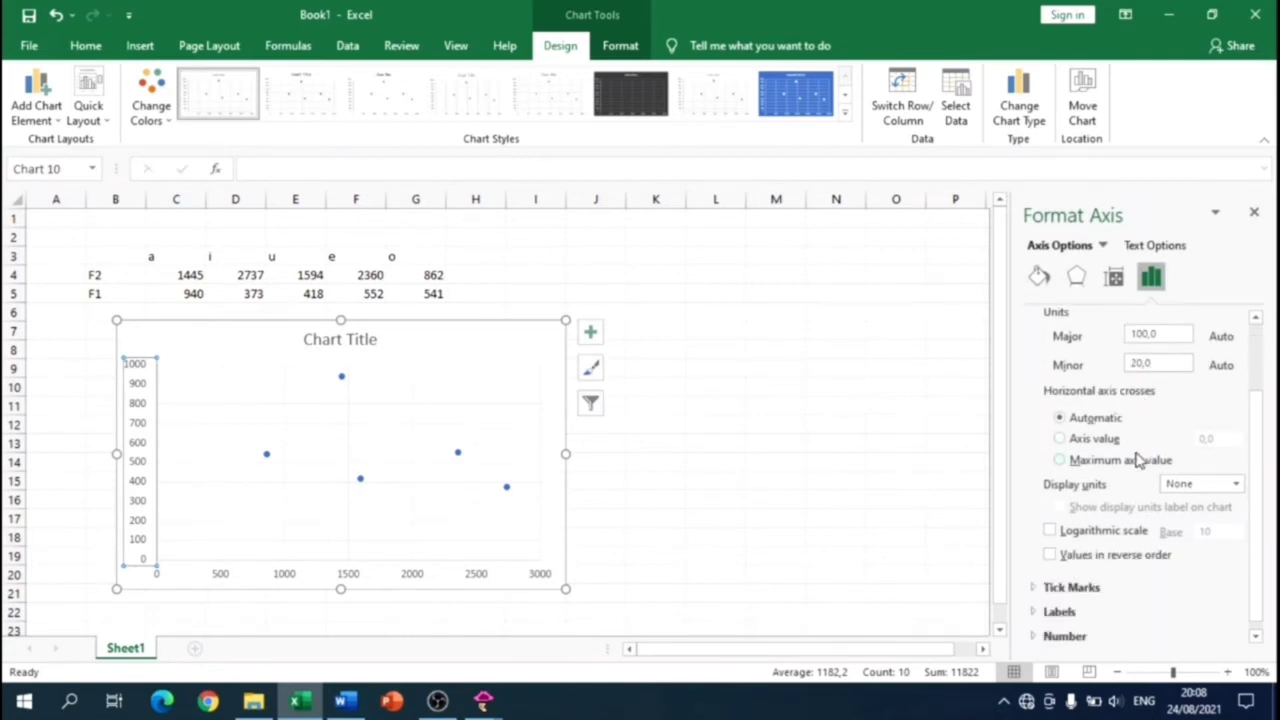
left_click(1049, 555)
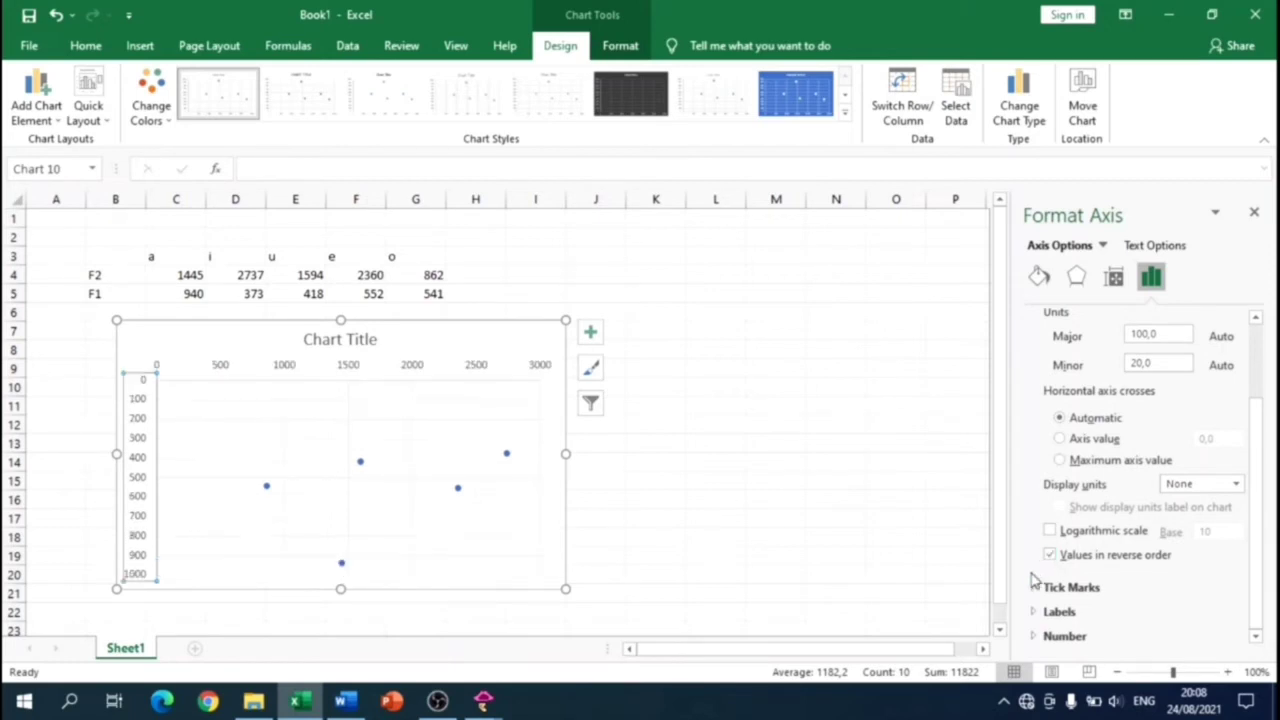
left_click(1255, 213)
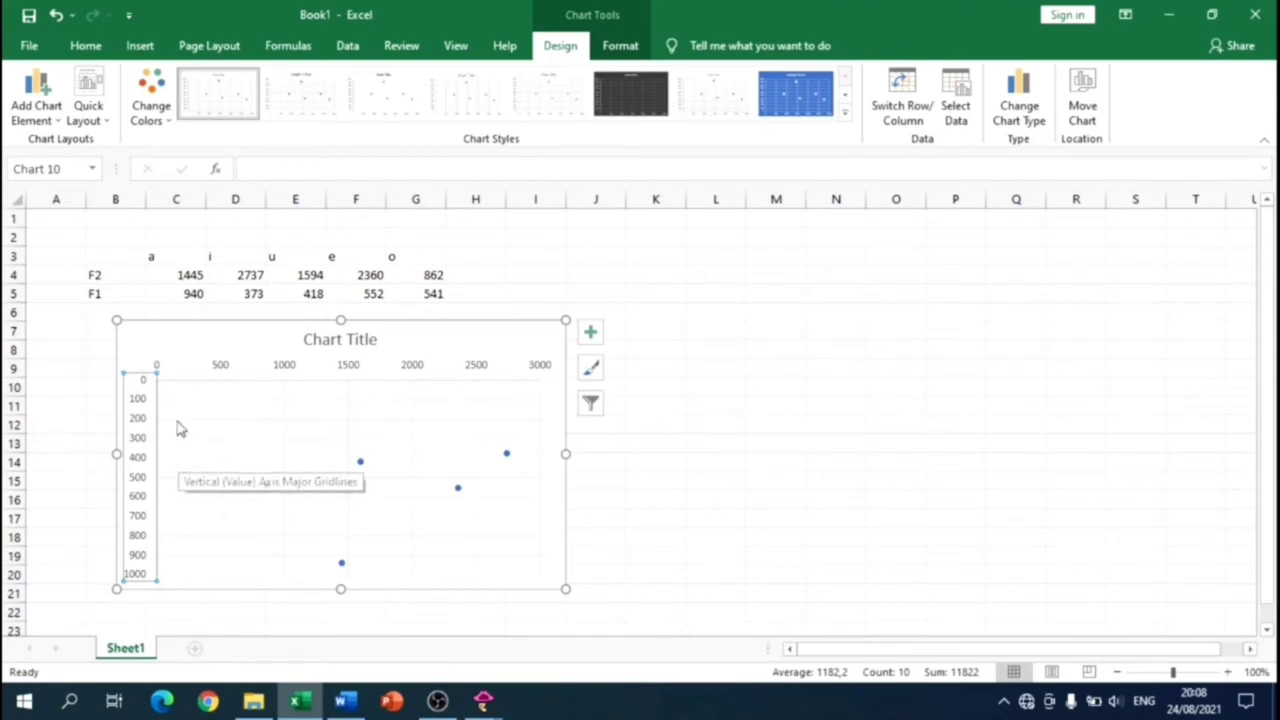
left_click(405, 368)
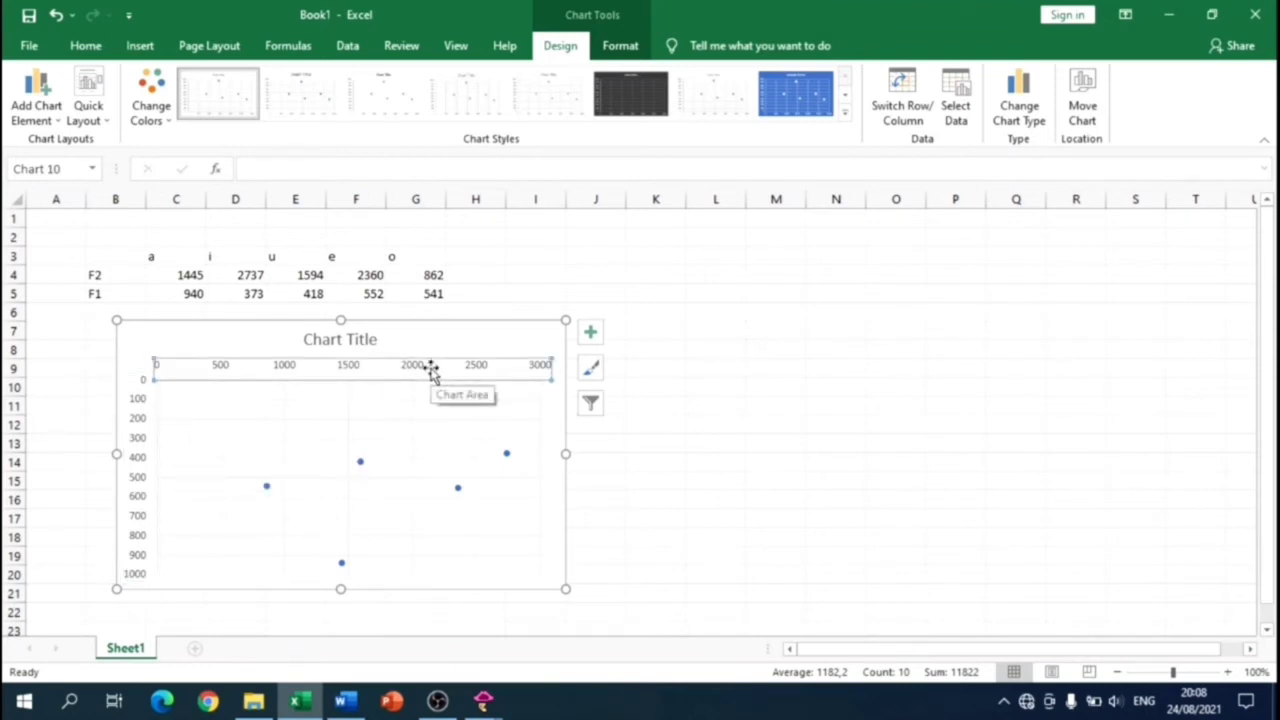
right_click(432, 370)
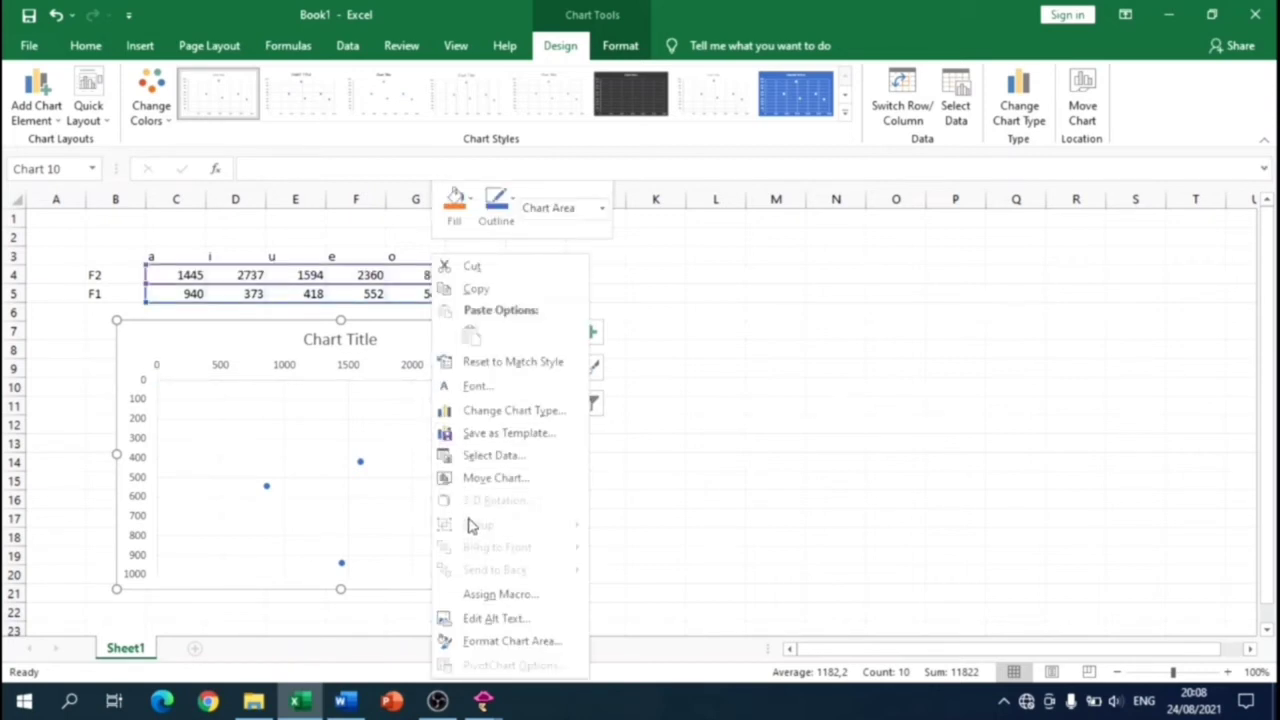
left_click(365, 370)
left_click(362, 370)
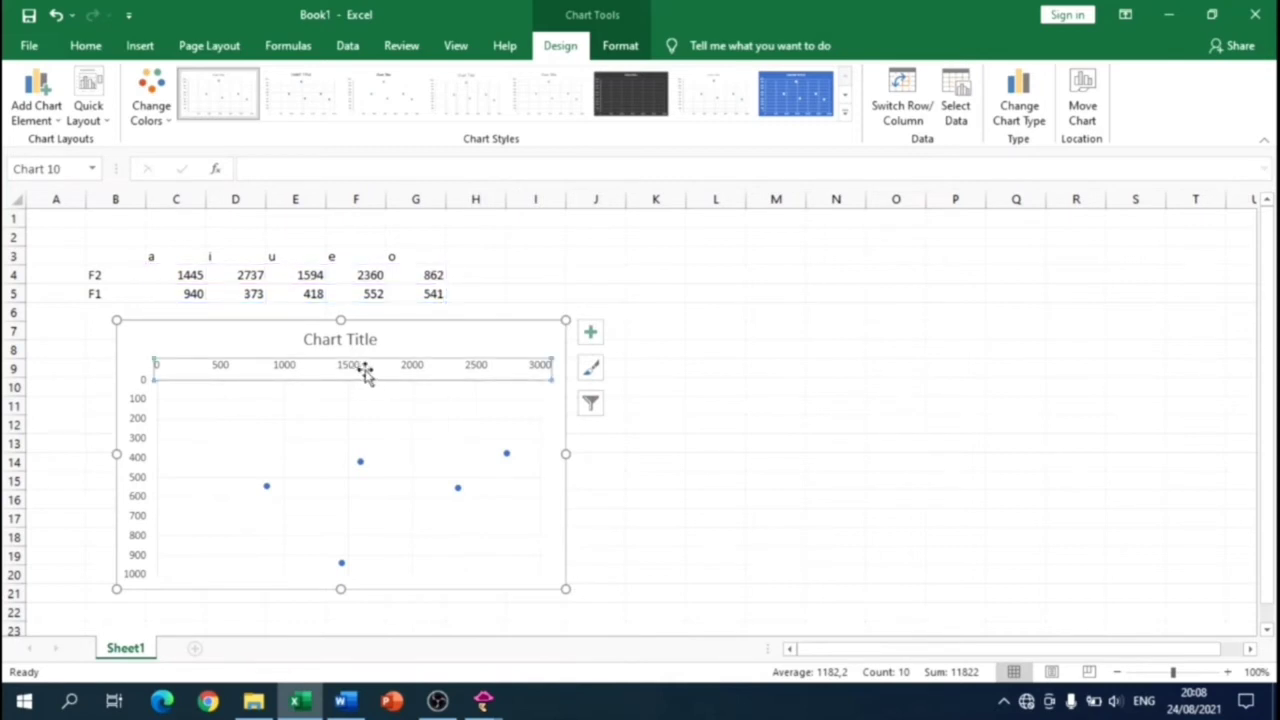
right_click(372, 377)
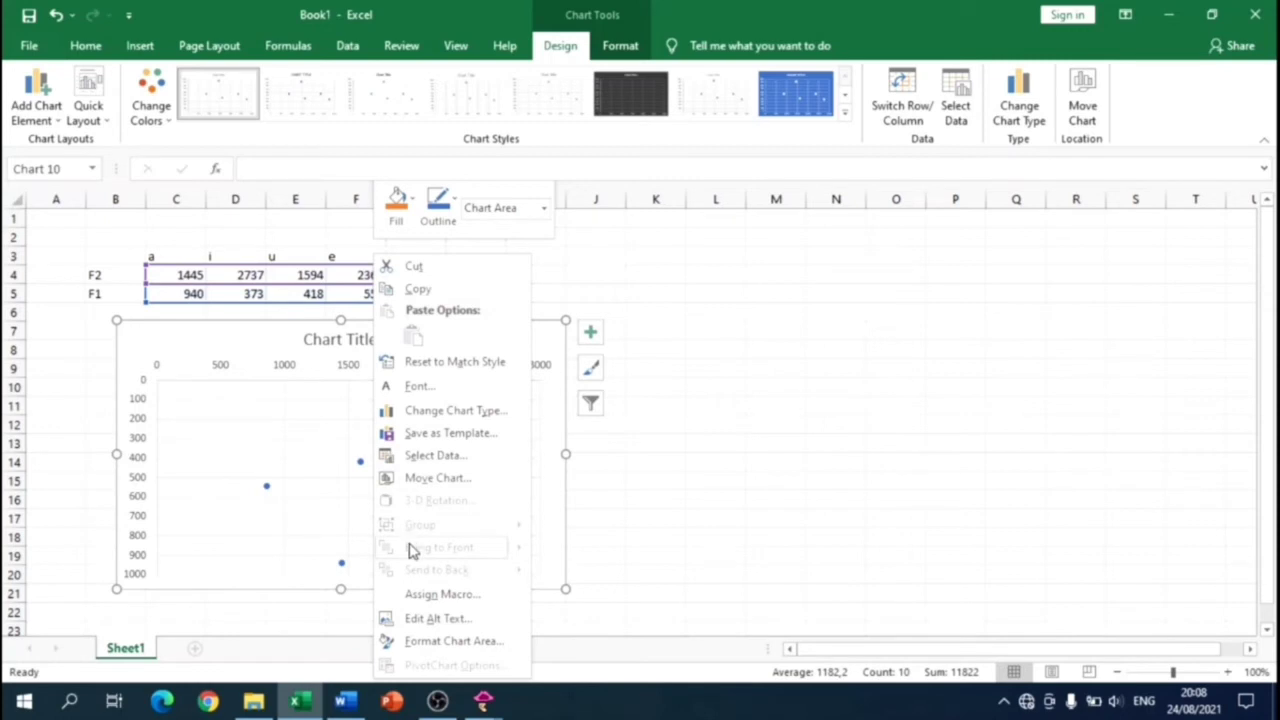
left_click(437, 641)
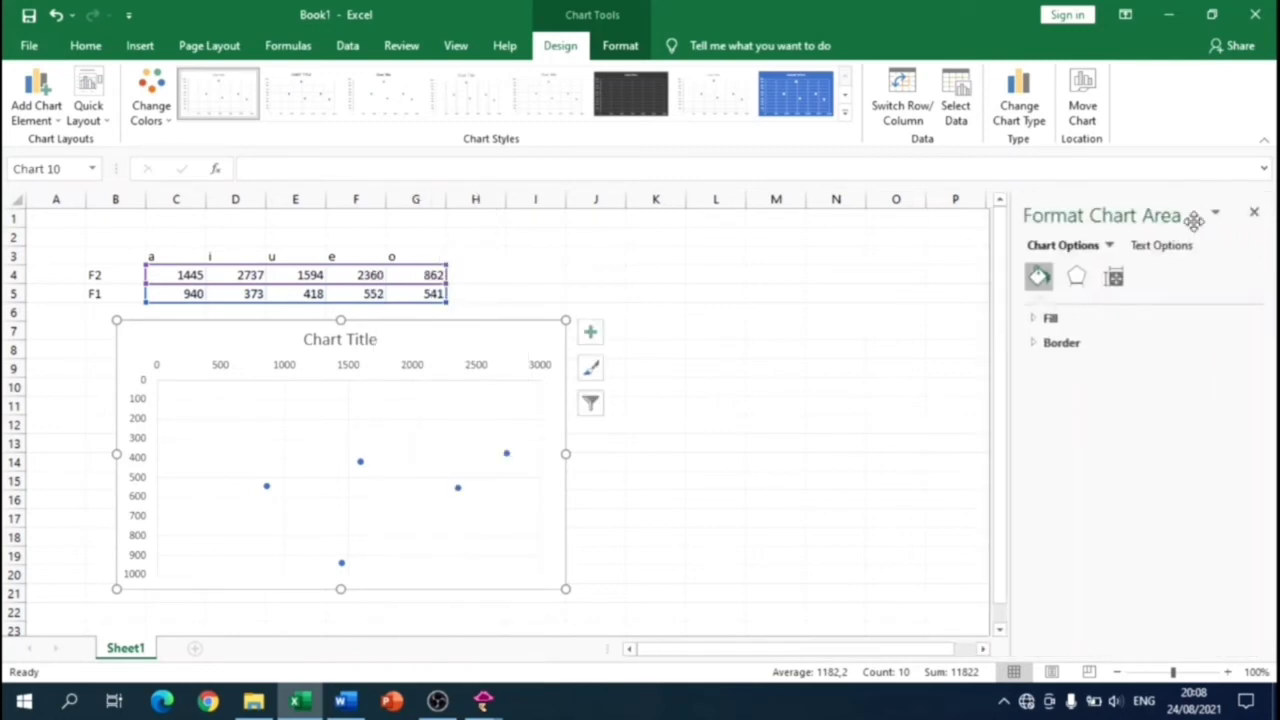
left_click(1256, 215)
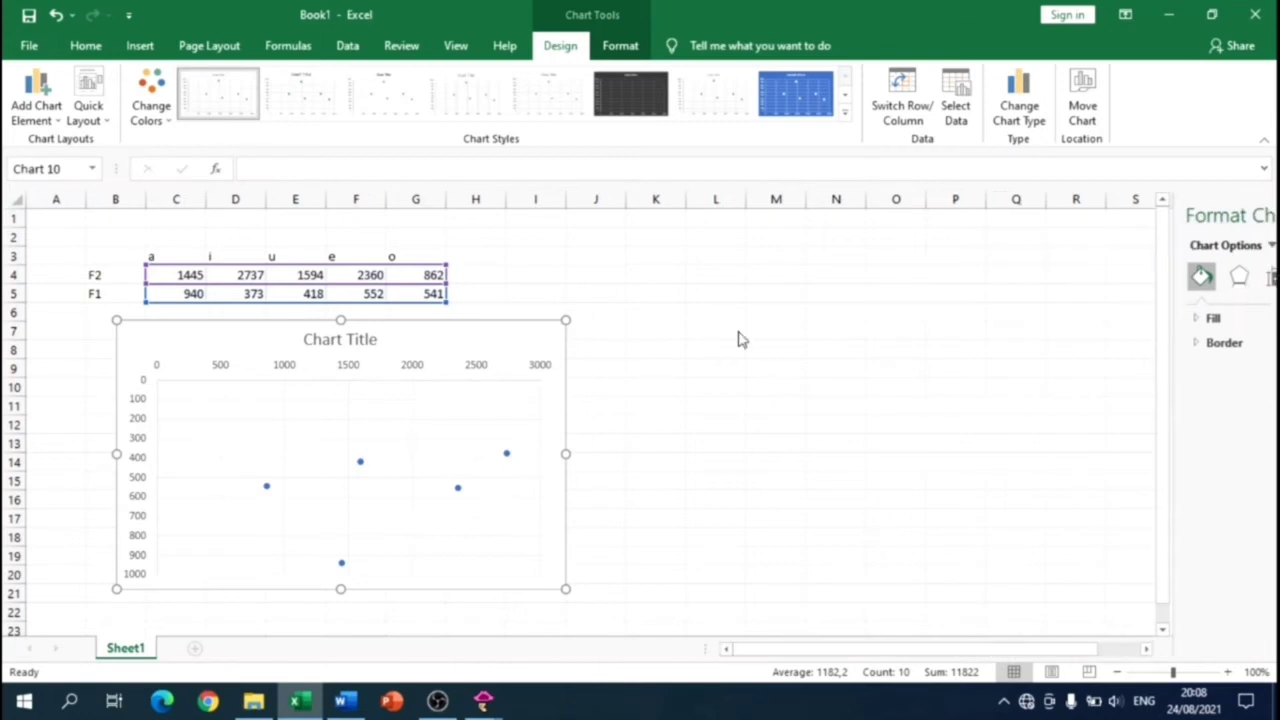
Set the scatter chart's horizontal axis to show its values in reverse order and close the axis formatting.
left_click(540, 367)
right_click(540, 369)
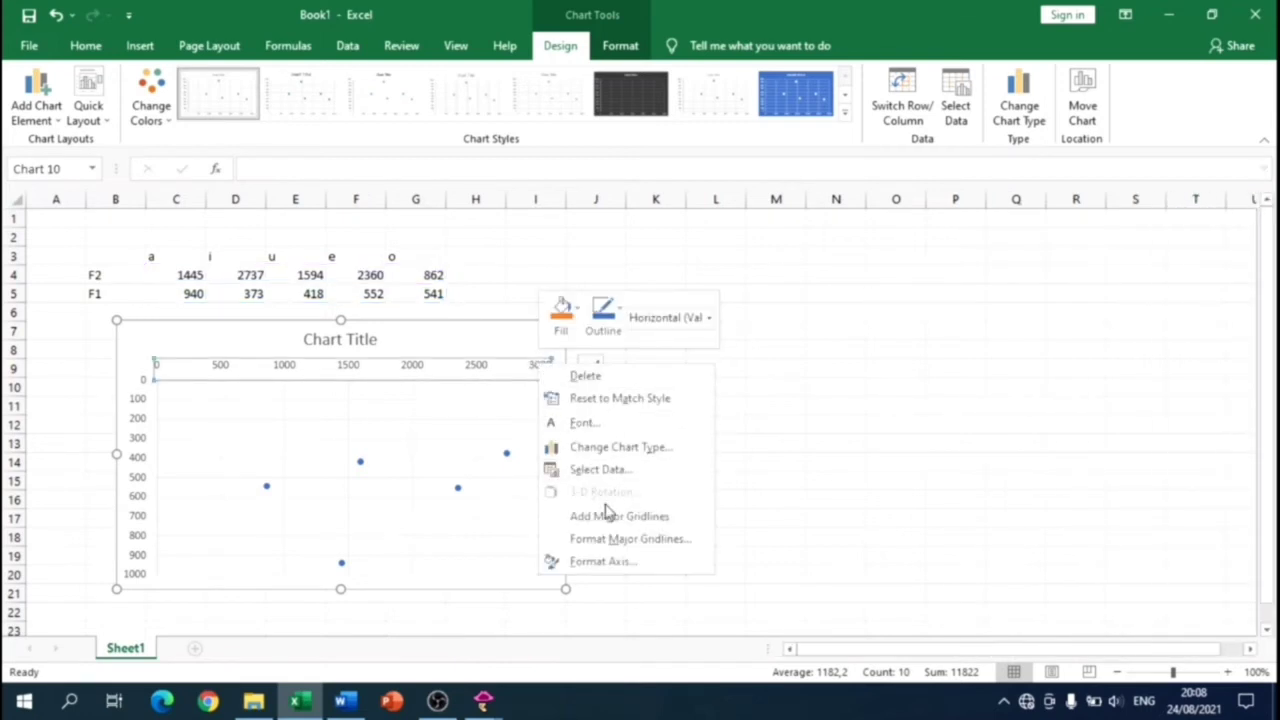
left_click(620, 564)
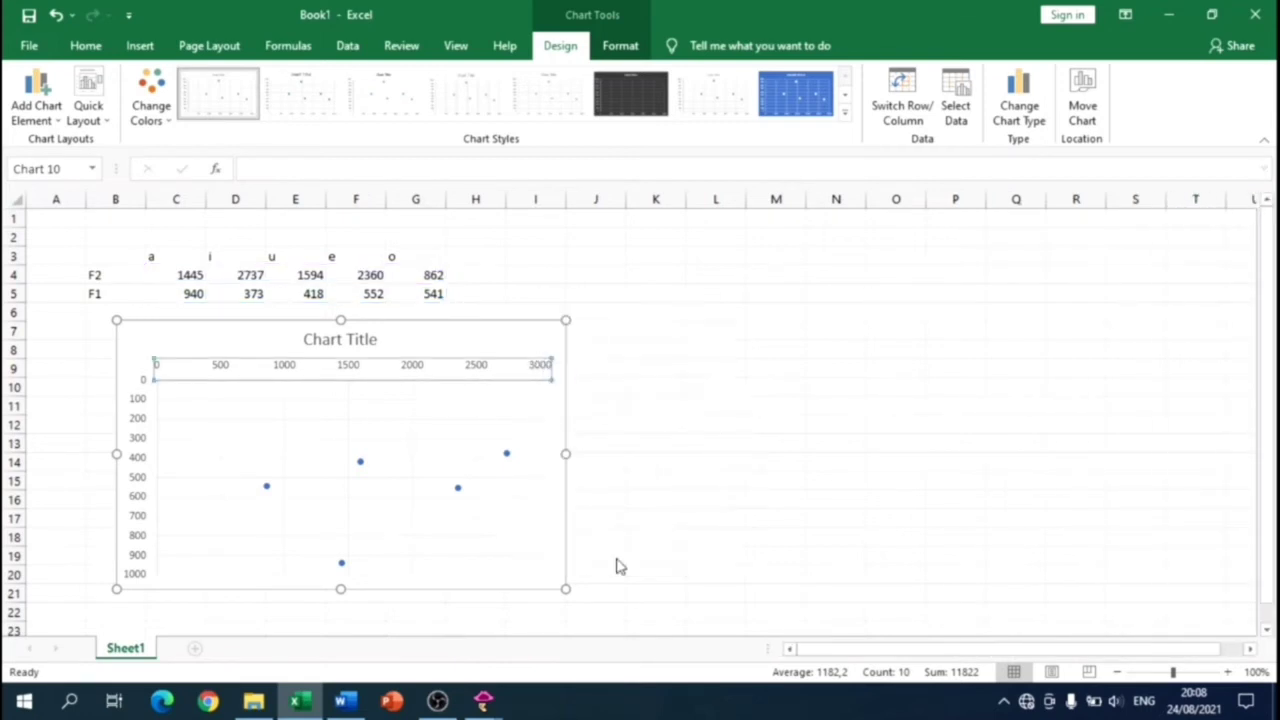
scroll(1133, 527, "down", 2)
scroll(1133, 527, "down", 1)
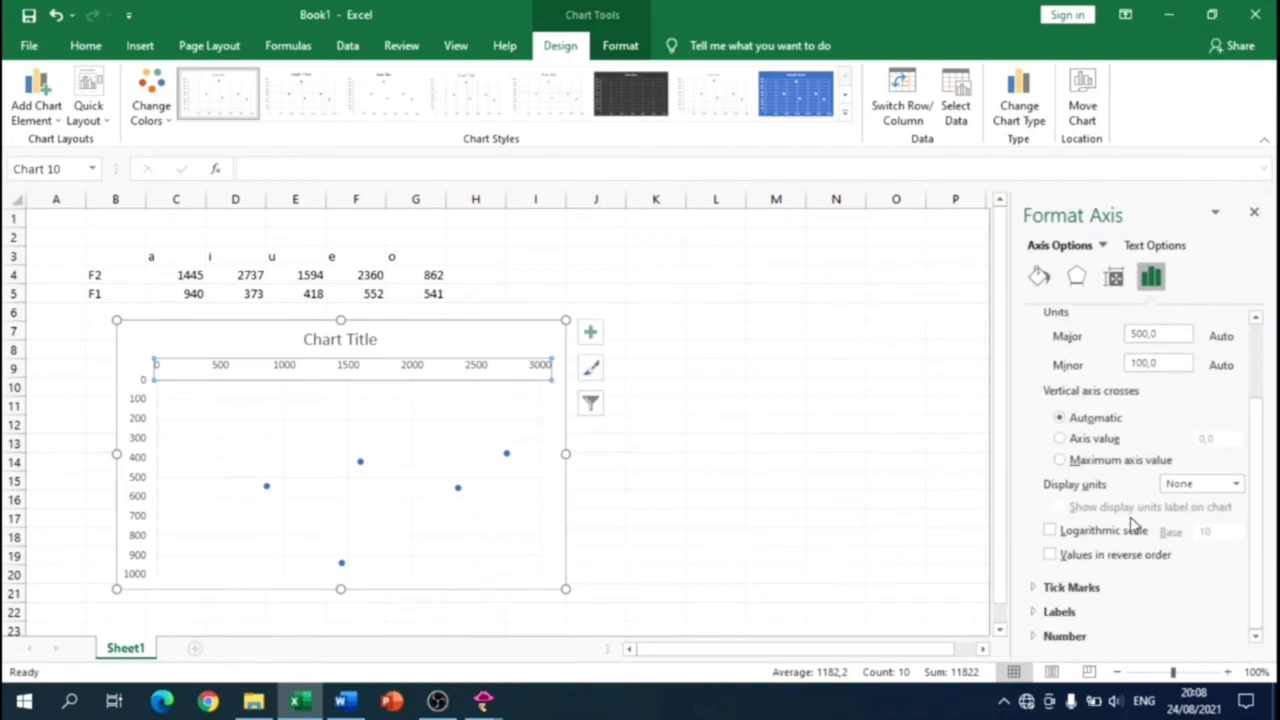
left_click(1050, 555)
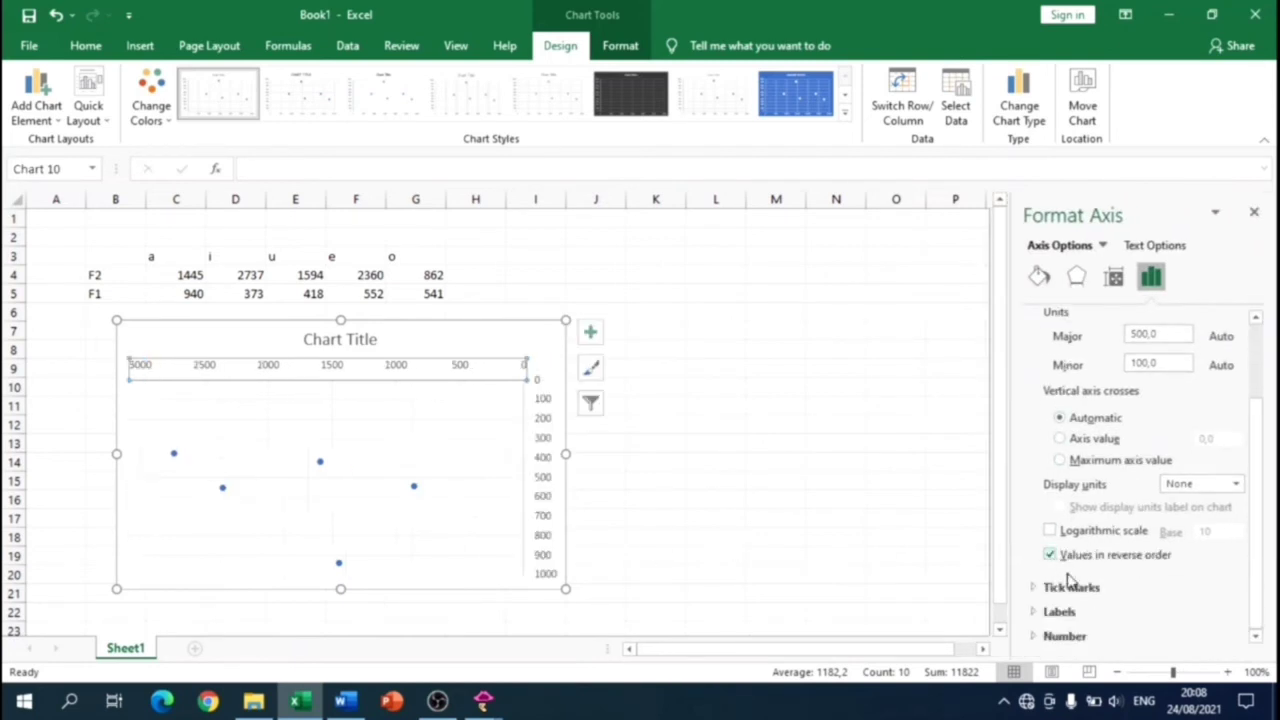
left_click(1254, 213)
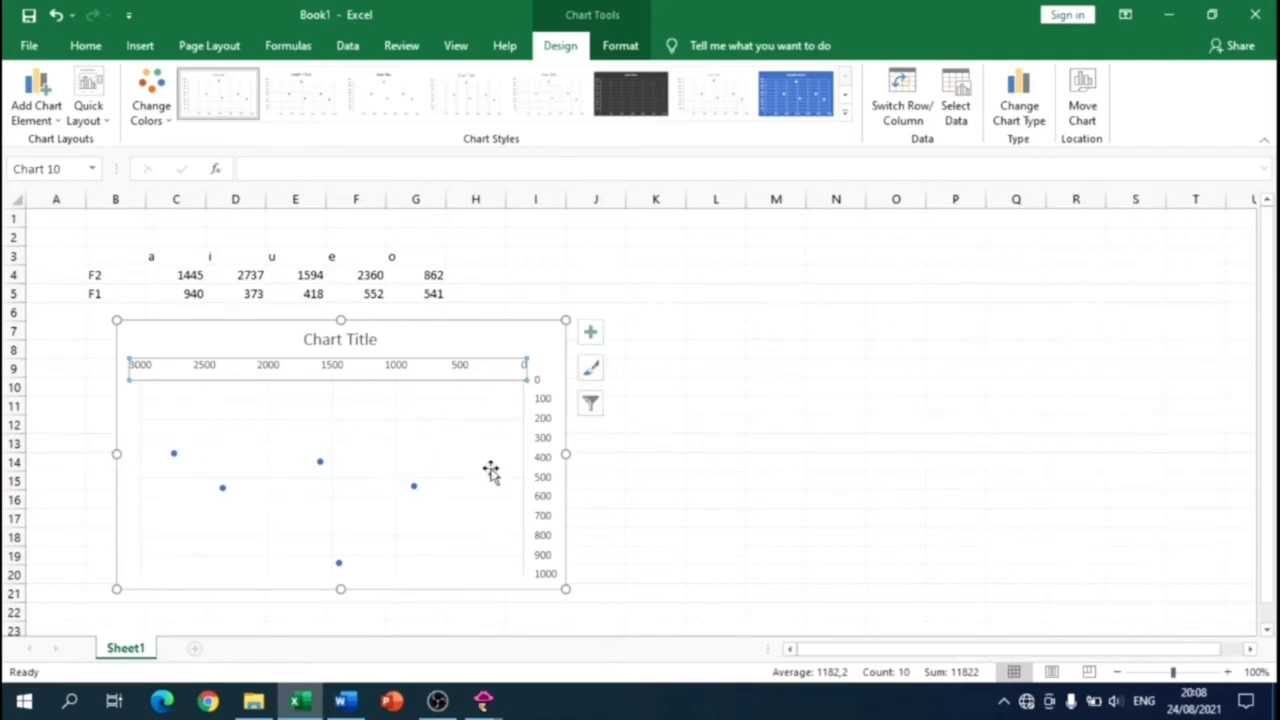
Enlarge the scatter chart slightly from its lower corner and add data labels to the series points.
scroll(620, 440, "down", 1)
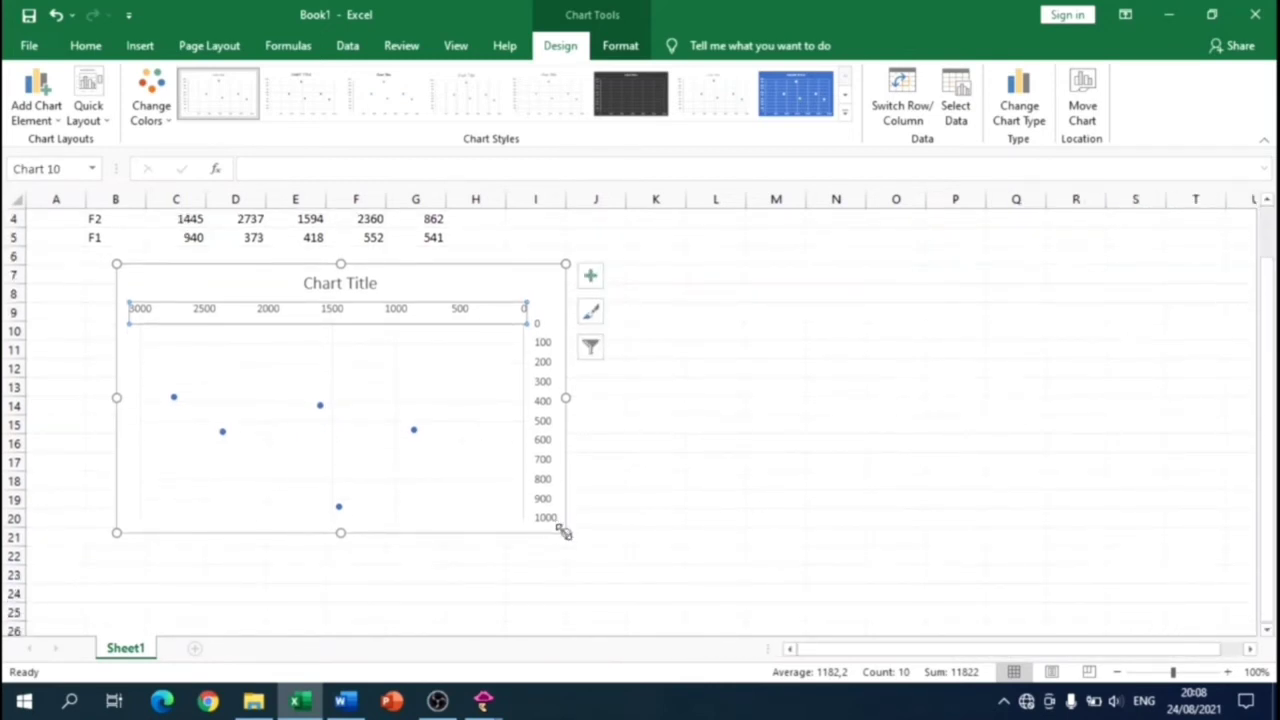
left_click_drag(565, 532, 574, 561)
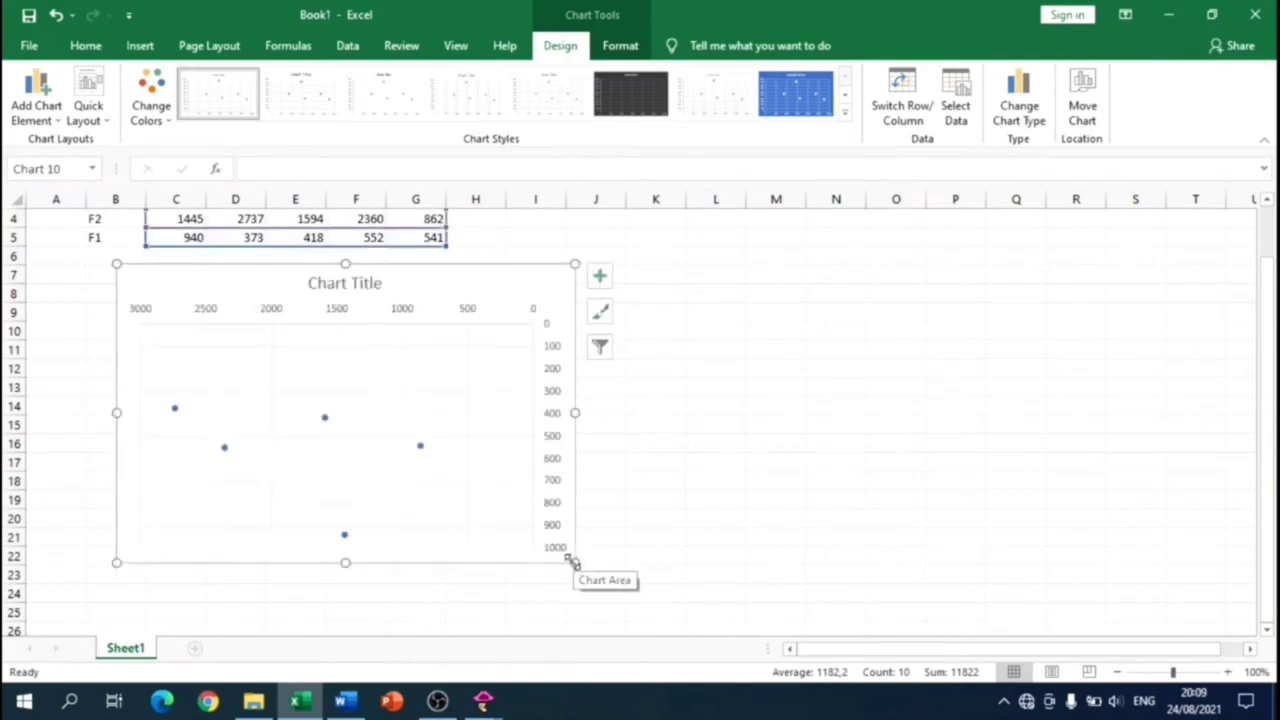
left_click(176, 411)
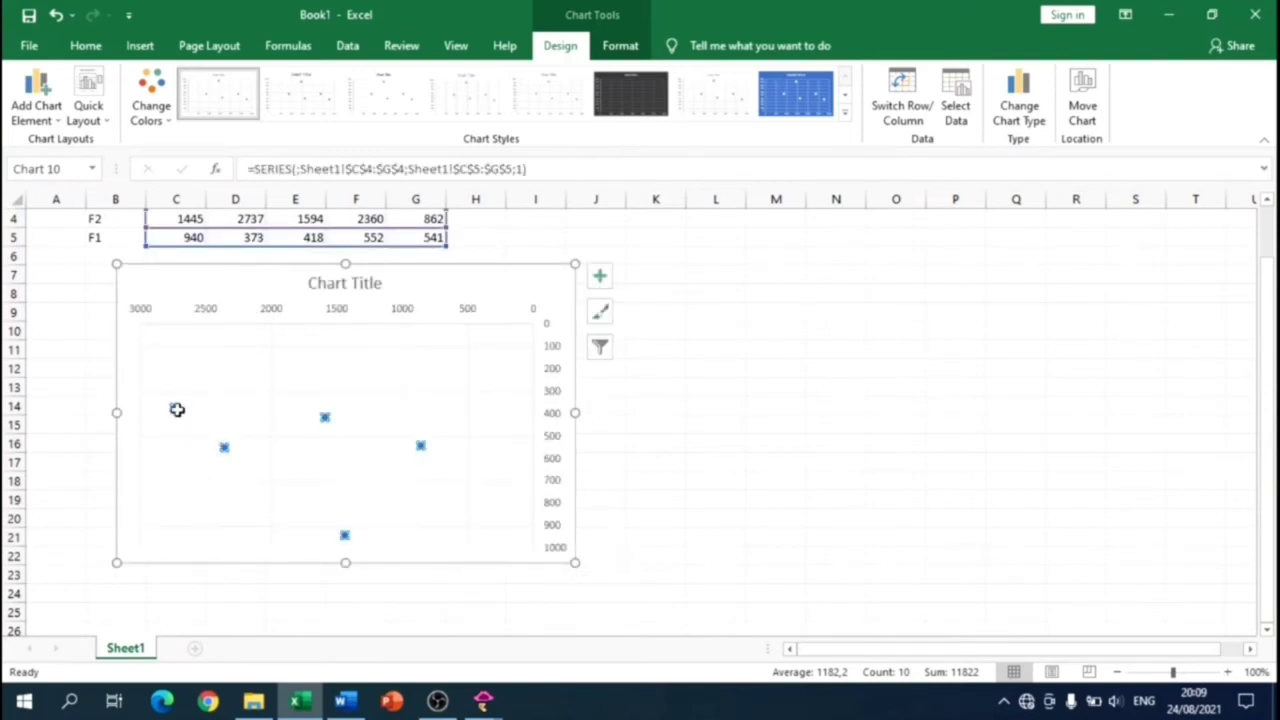
right_click(176, 411)
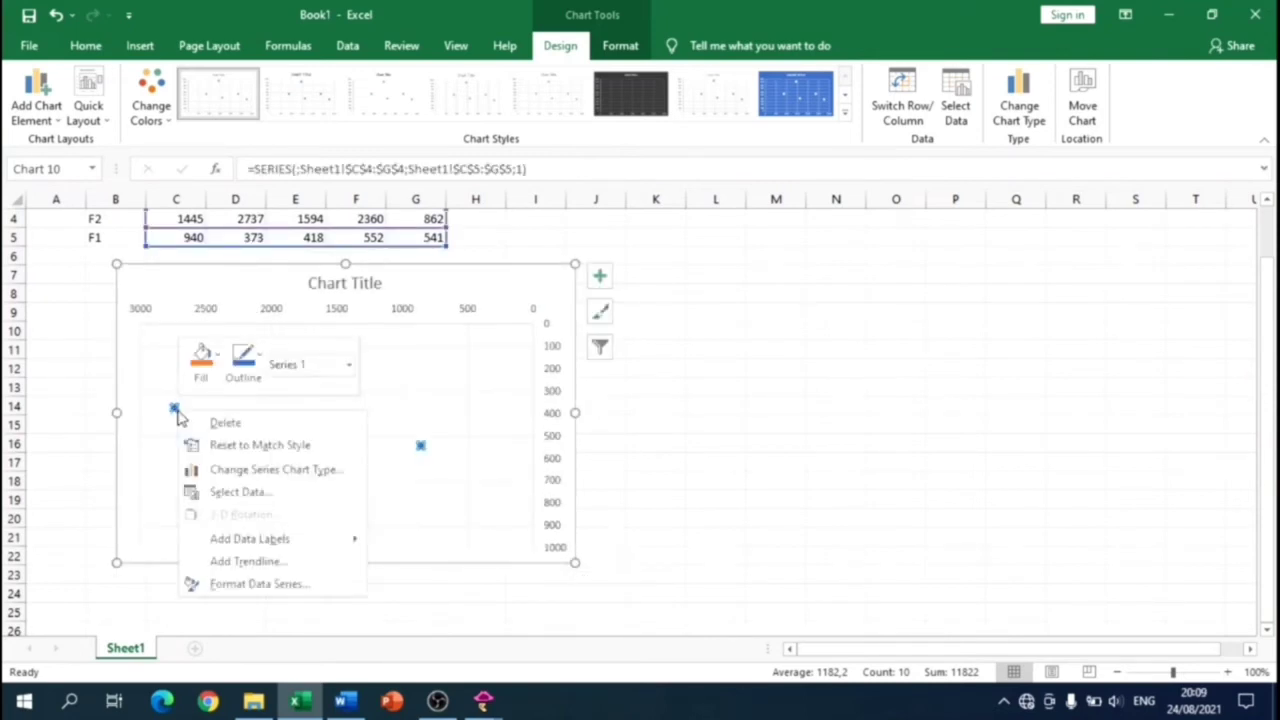
left_click(242, 540)
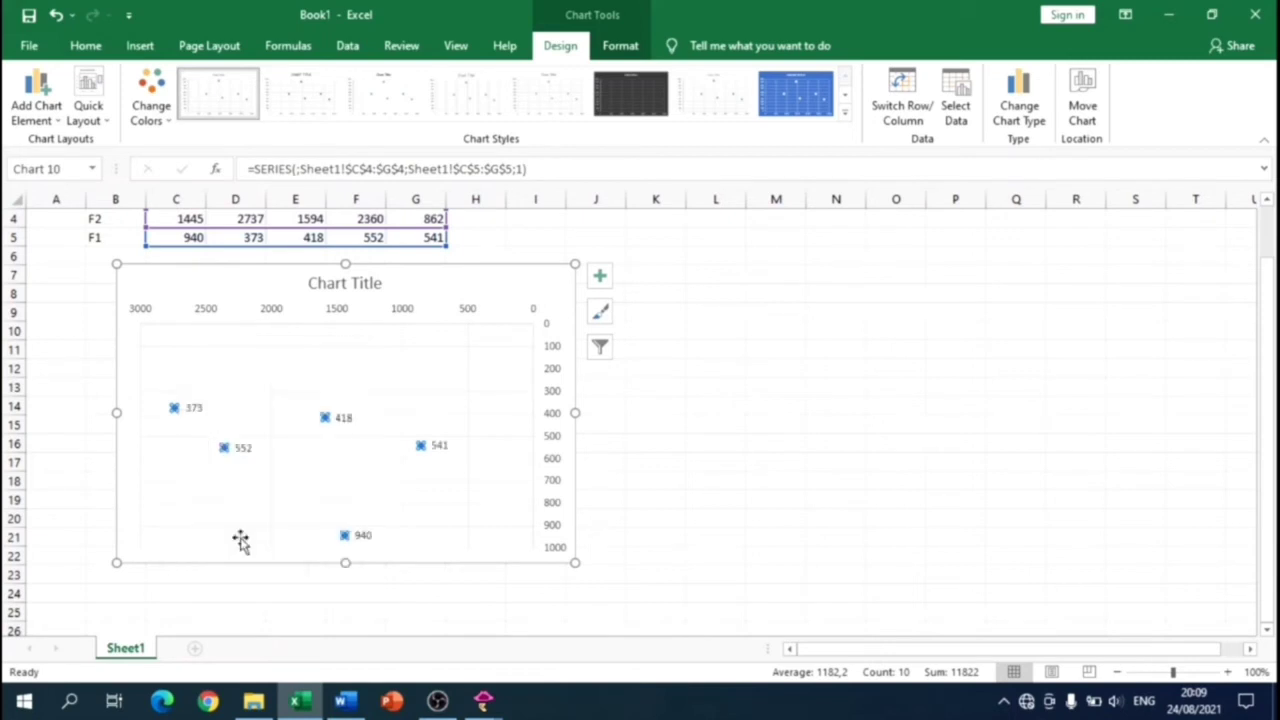
Include the X value alongside the Y value in the chart's data labels and close the label formatting.
right_click(193, 411)
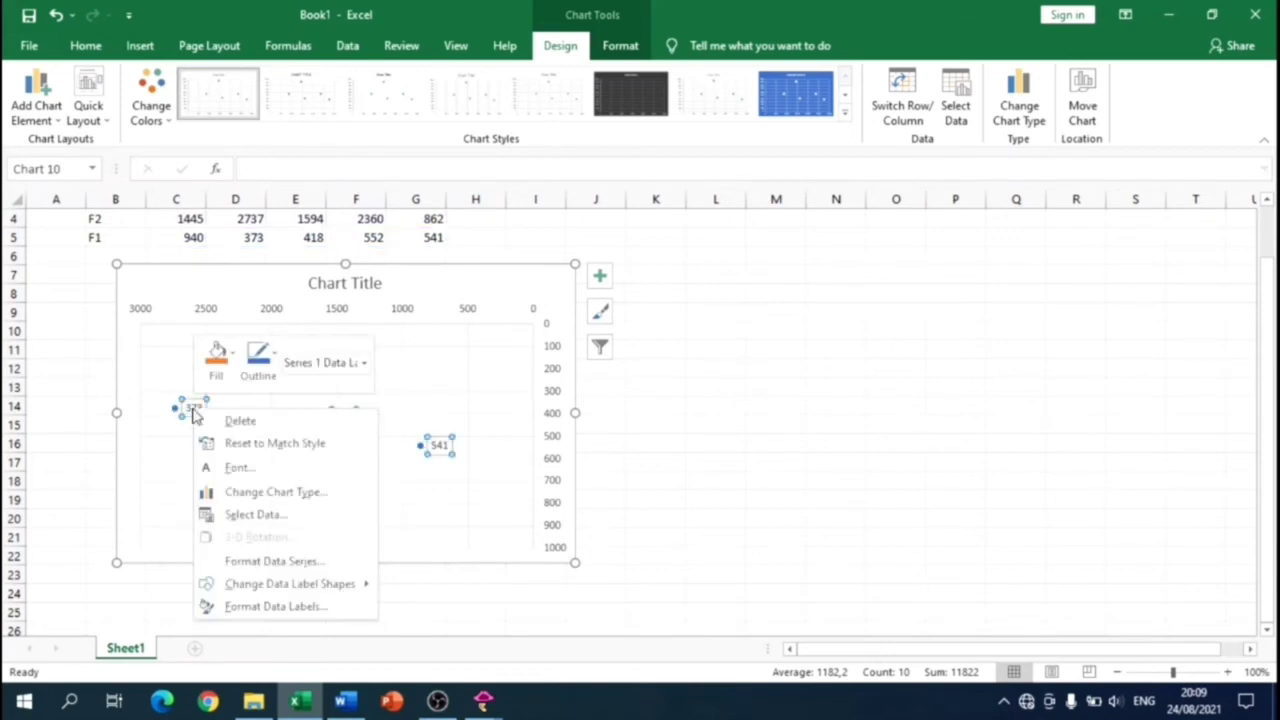
left_click(263, 607)
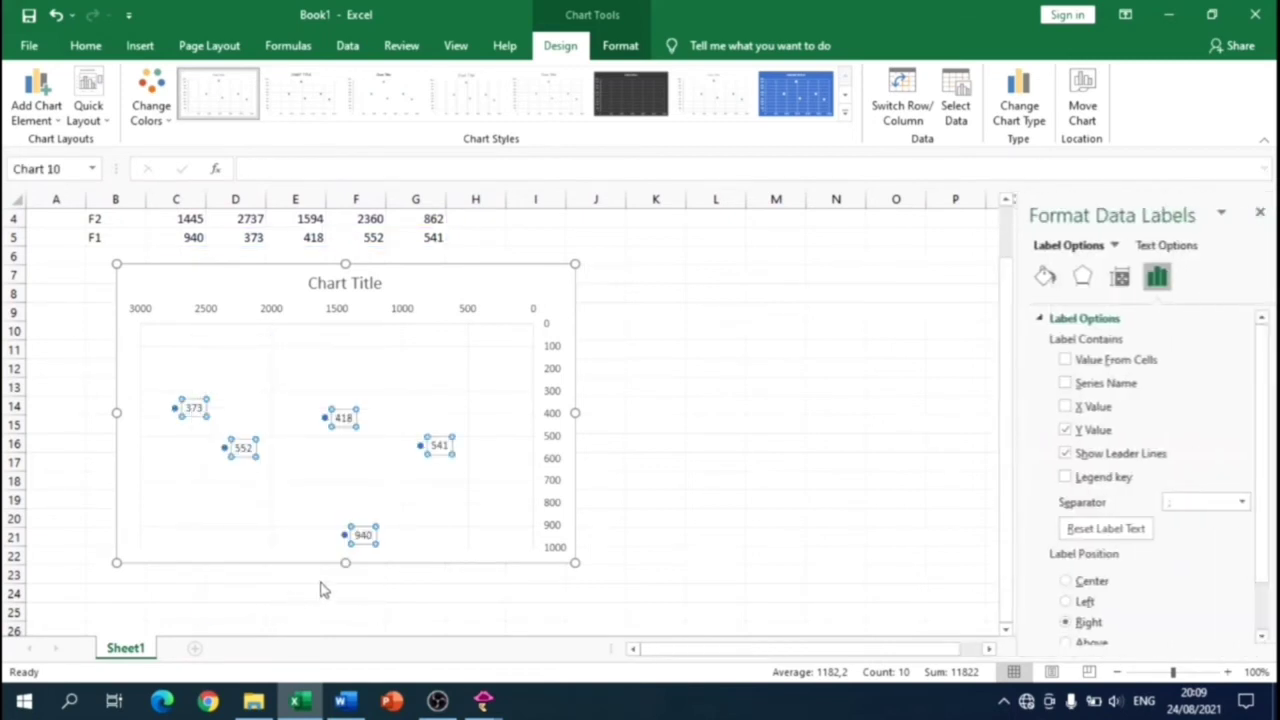
left_click(1060, 406)
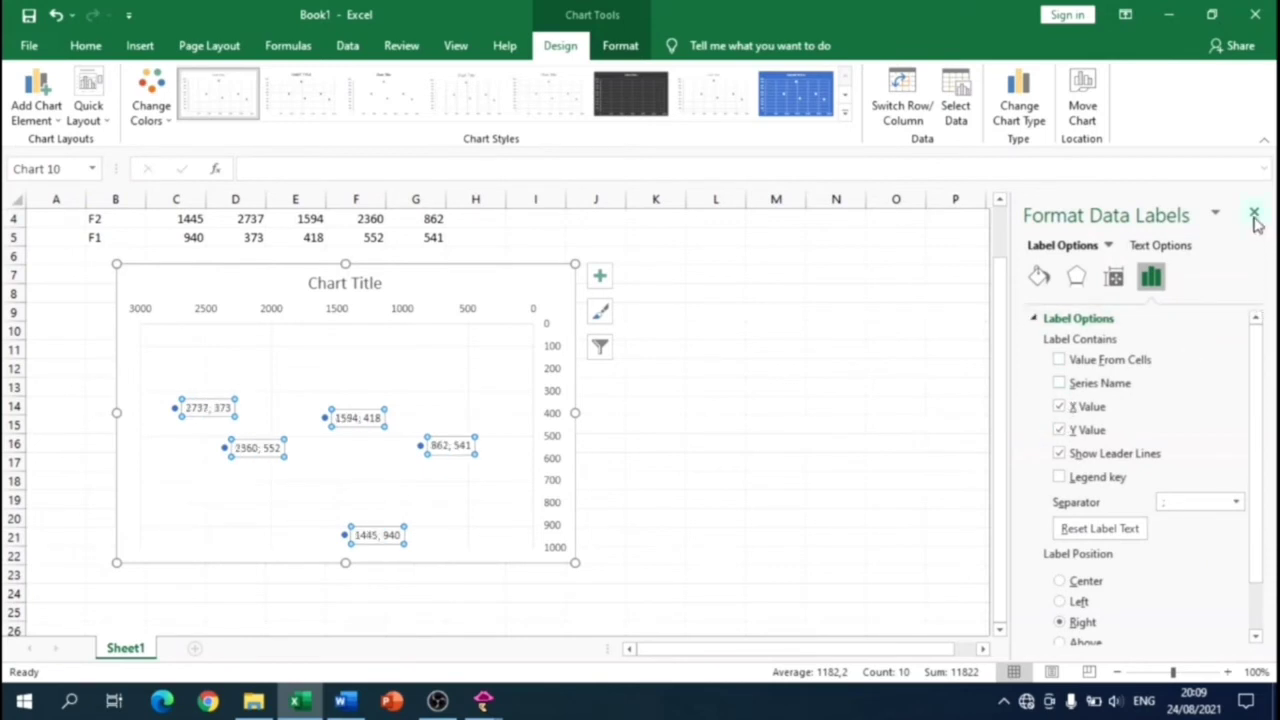
left_click(1255, 218)
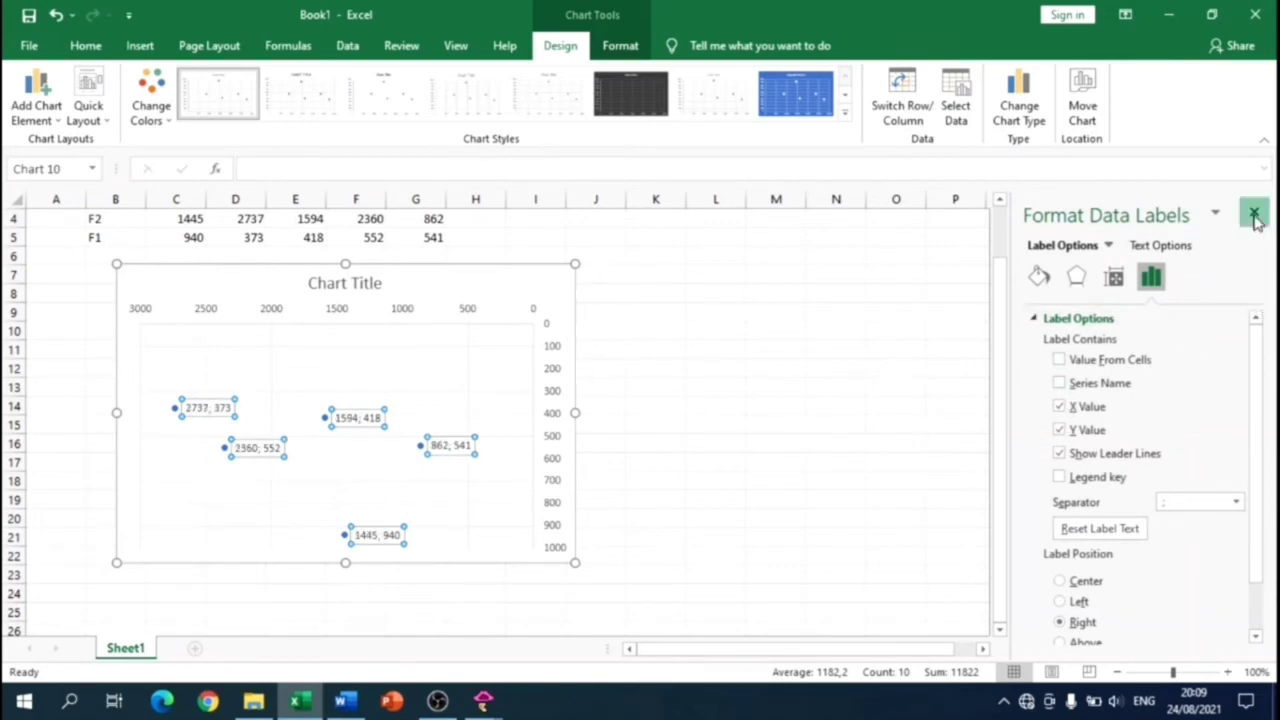
left_click(166, 435)
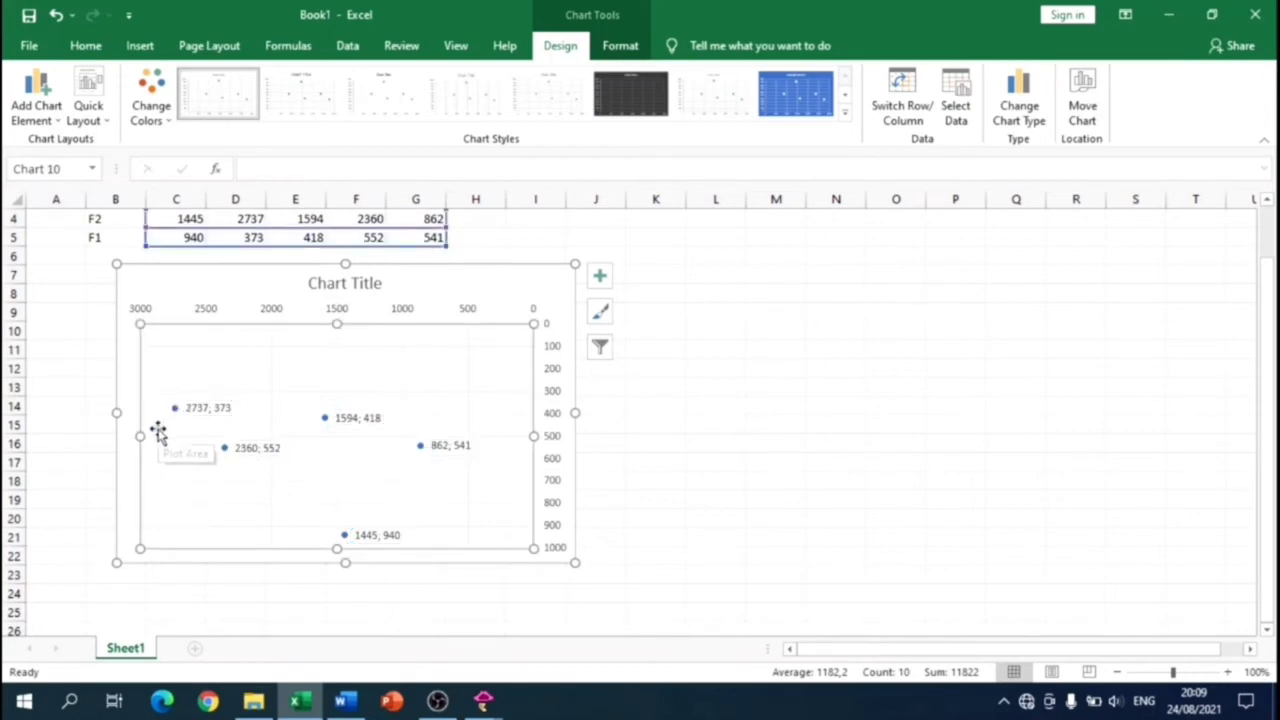
Draw a straight line in the chart from the 2737; 373 point to the 2360; 552 point.
scroll(157, 432, "up", 1)
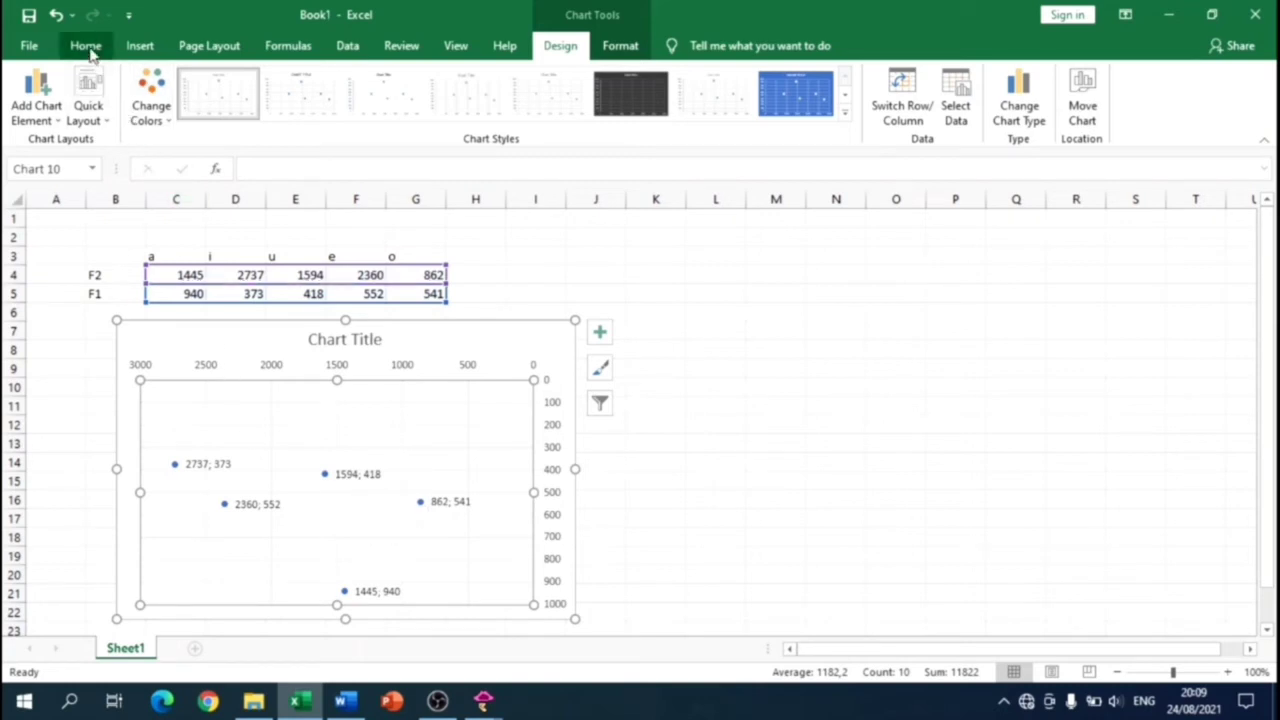
left_click(139, 46)
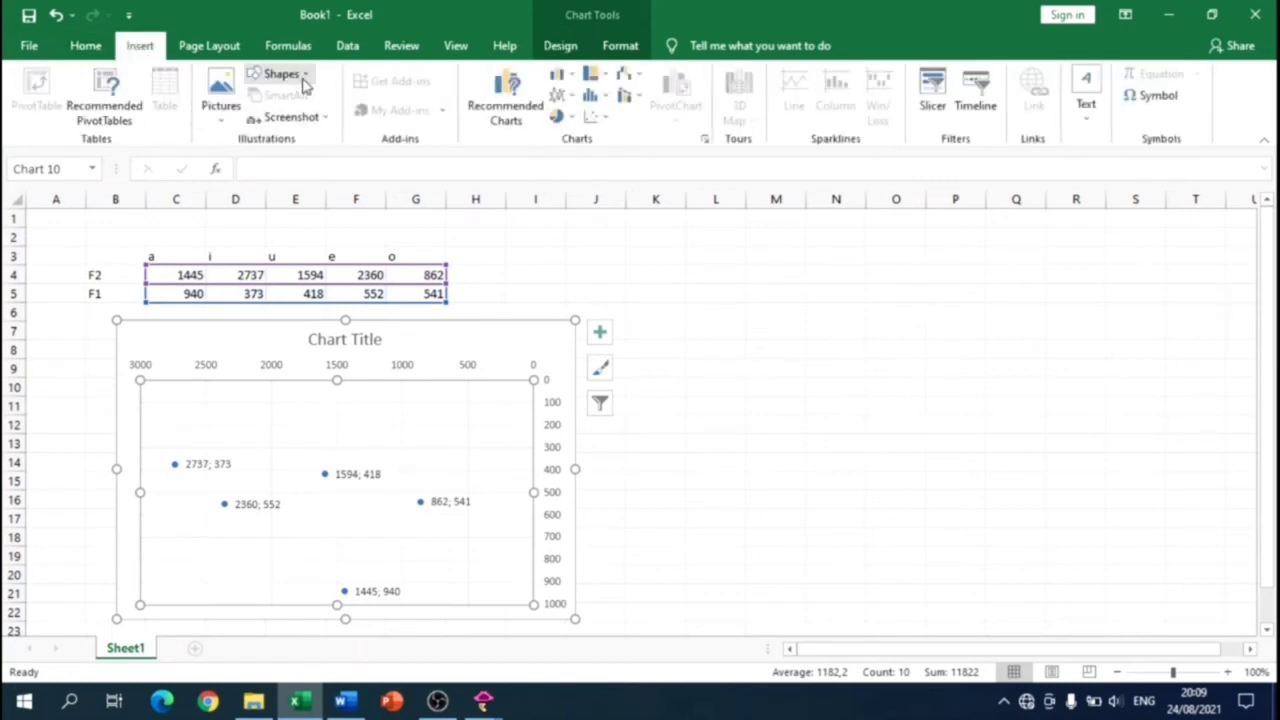
left_click(307, 80)
left_click(297, 116)
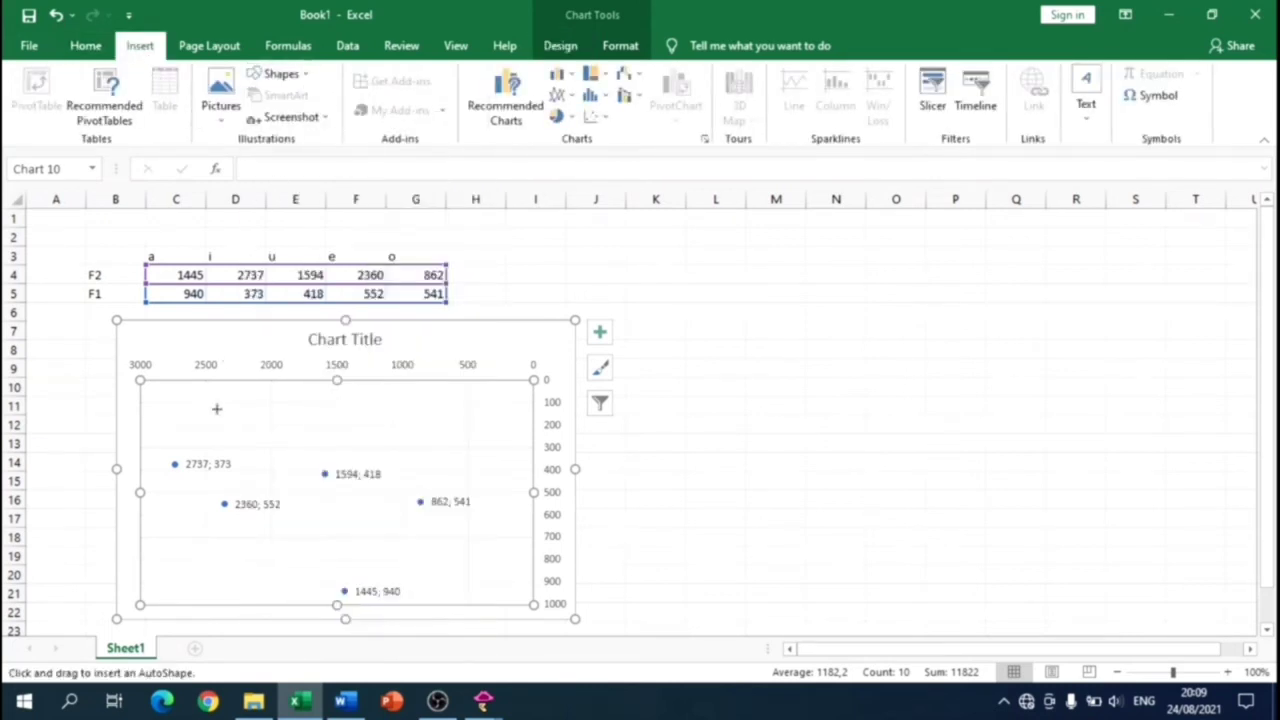
left_click_drag(176, 464, 221, 503)
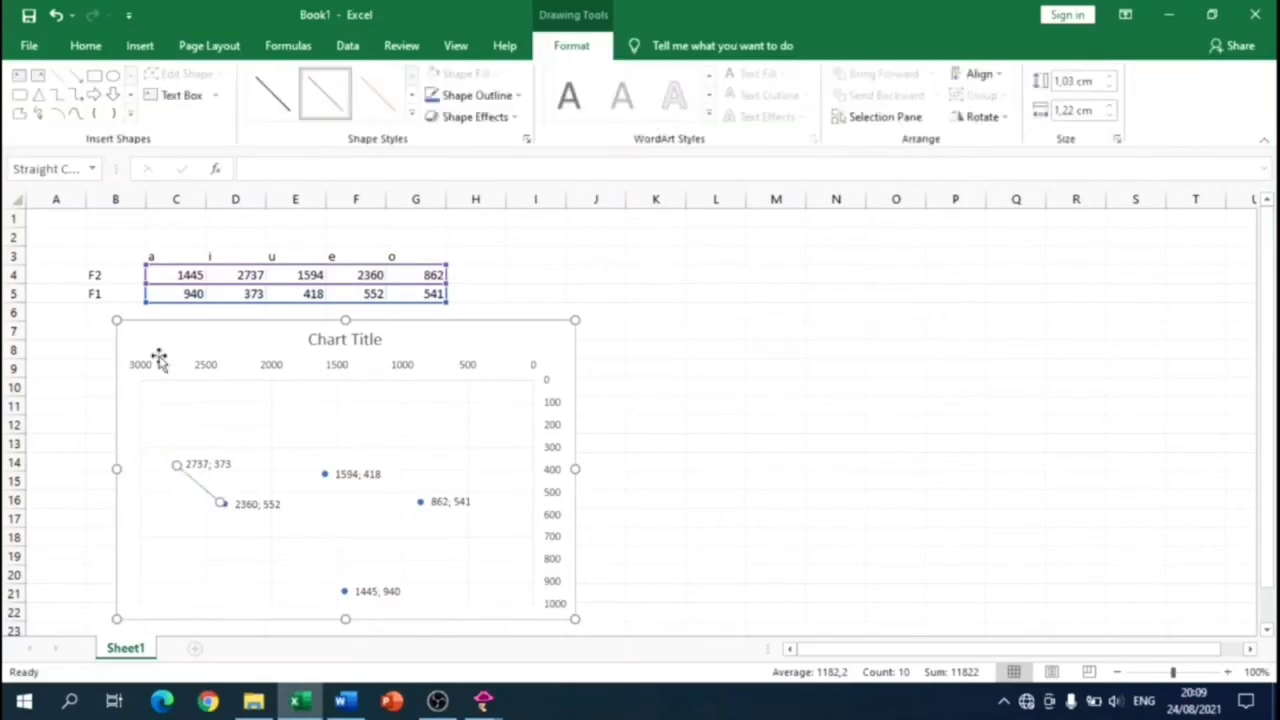
Duplicate the line and fit the copy between the 2360; 552 and 1445; 940 points.
left_click(88, 47)
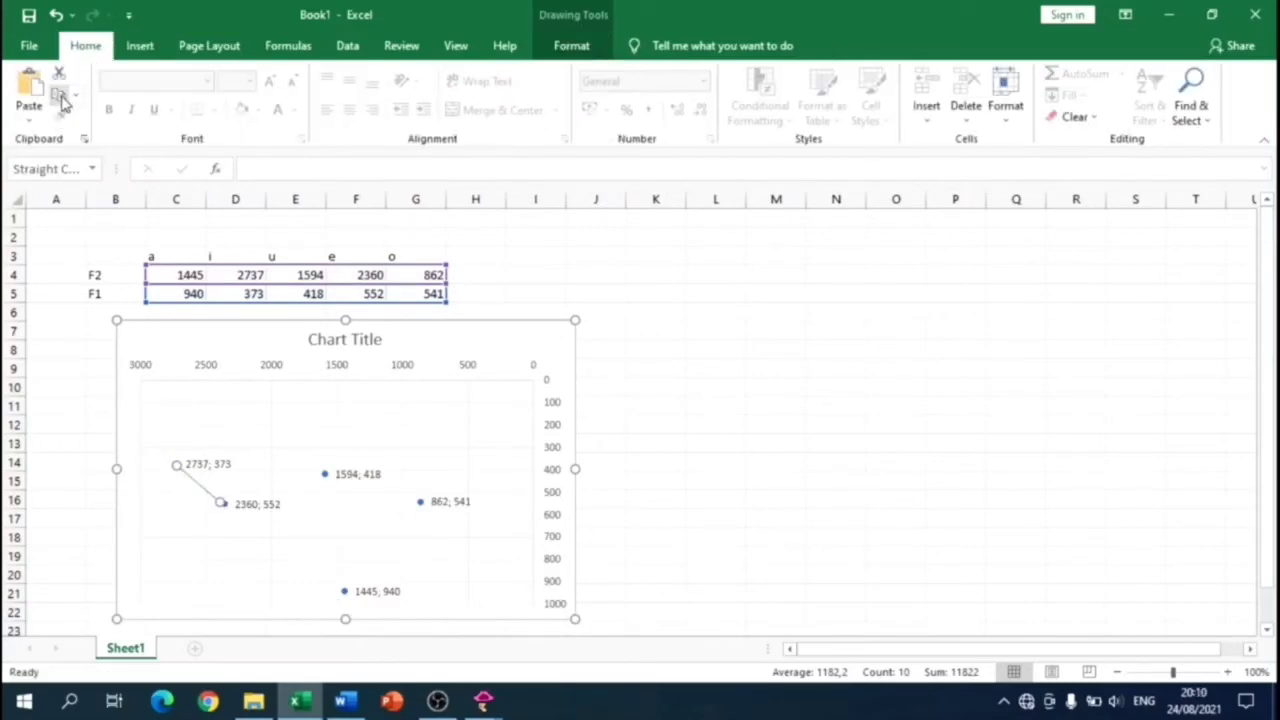
left_click(62, 100)
left_click(28, 86)
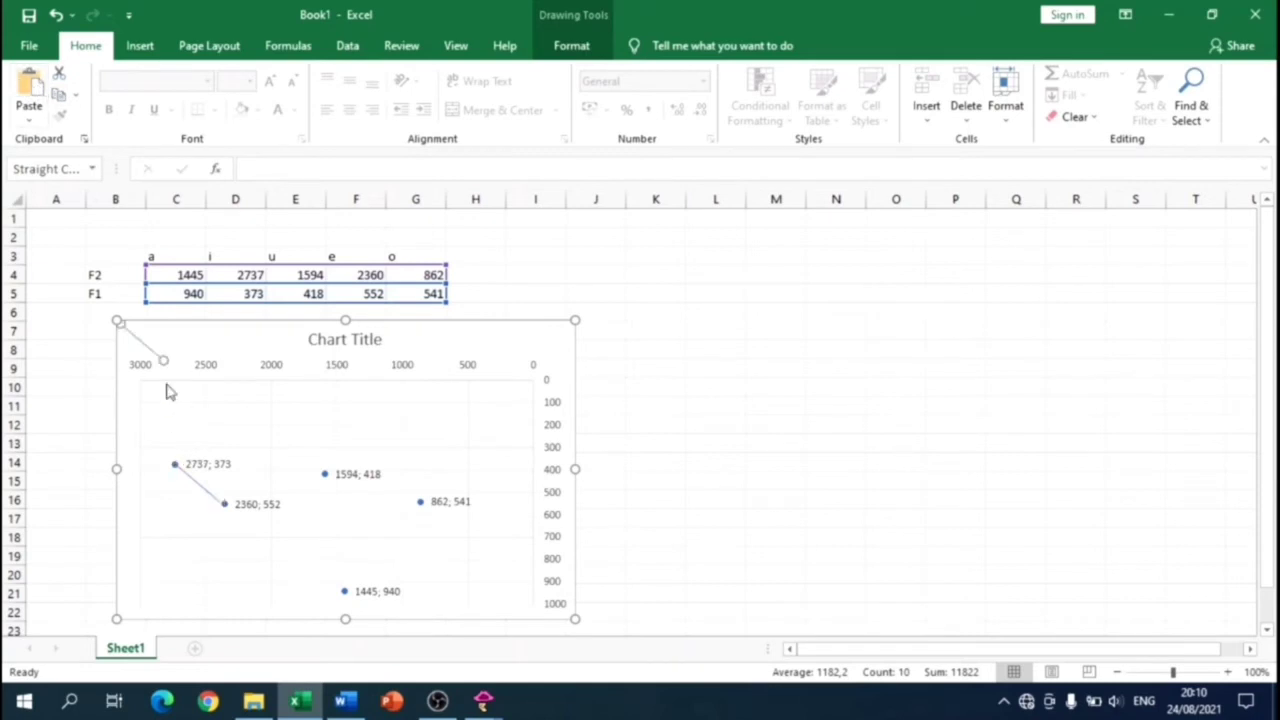
left_click_drag(160, 357, 258, 534)
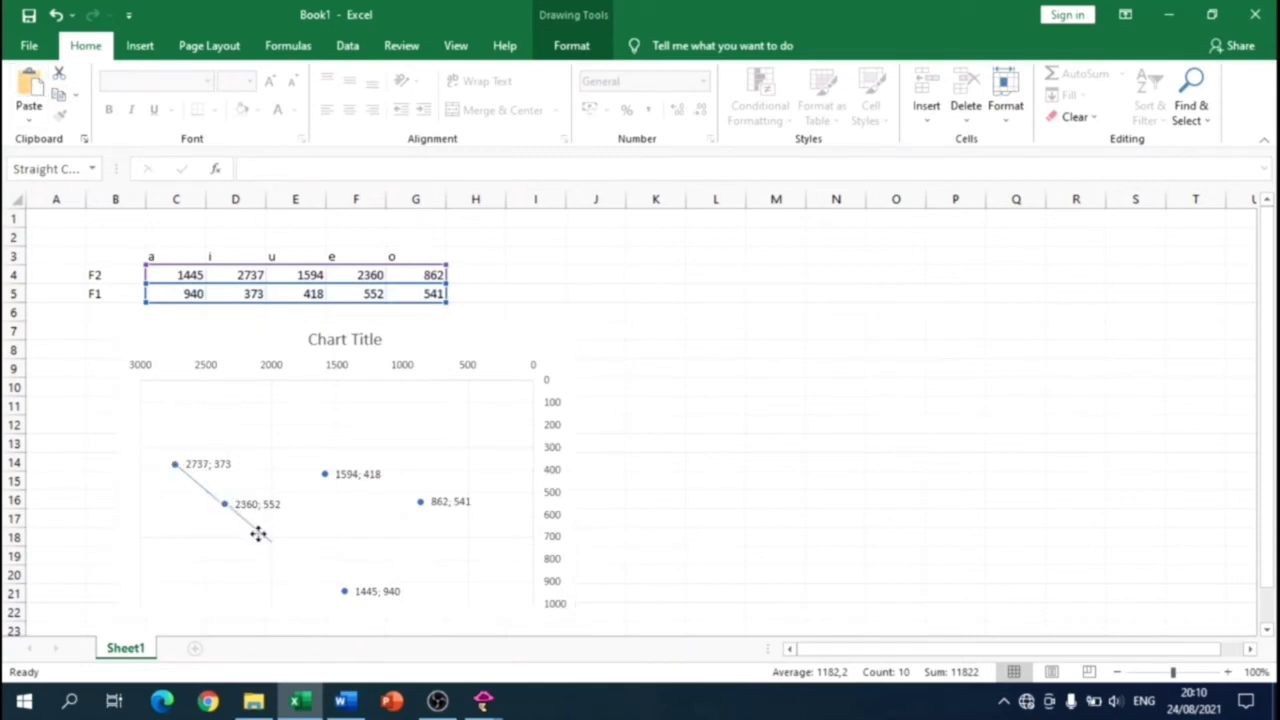
left_click_drag(266, 540, 345, 591)
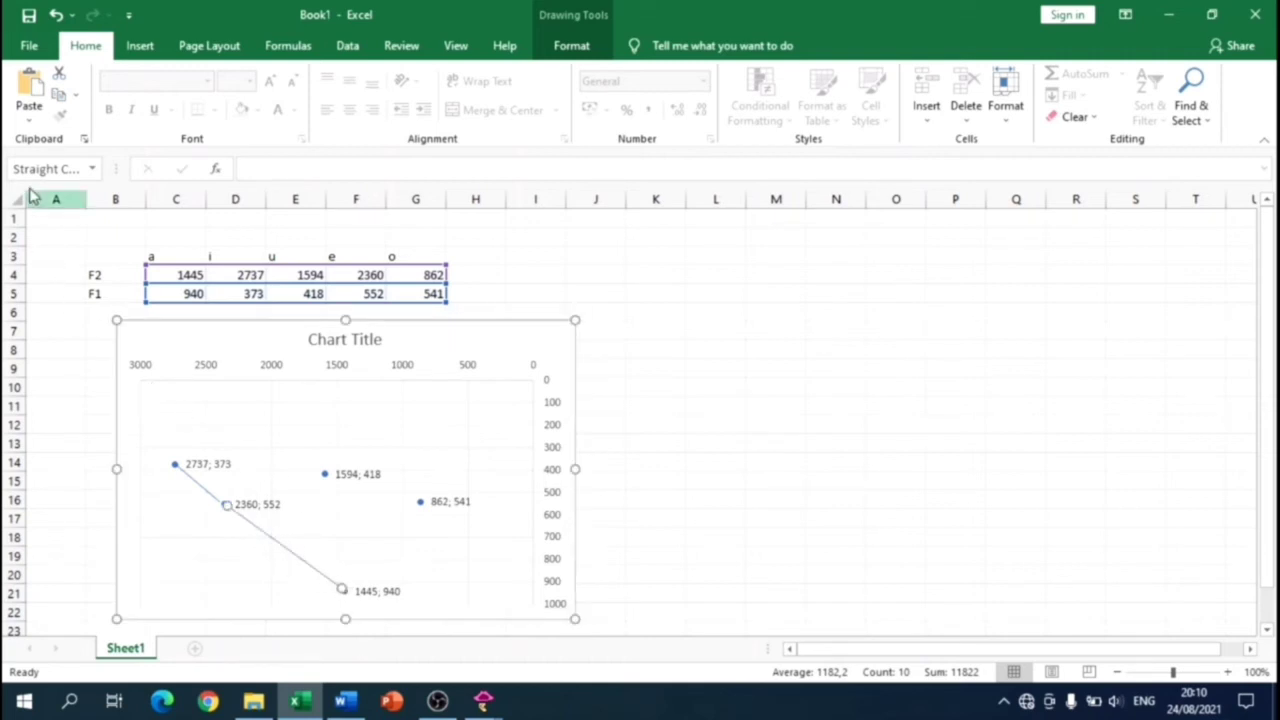
Paste two more copies of the line, joining the 2737; 373 point to 1594; 418 and that point to 862; 541.
left_click(29, 86)
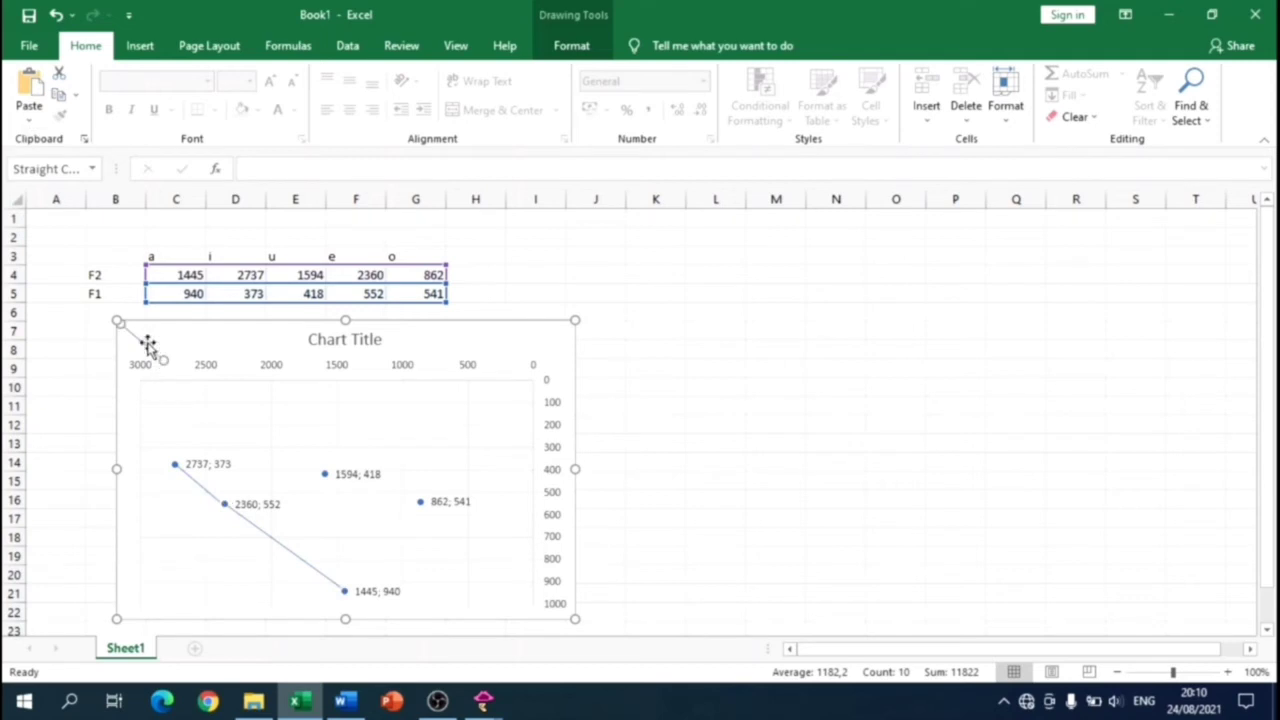
left_click_drag(149, 343, 323, 473)
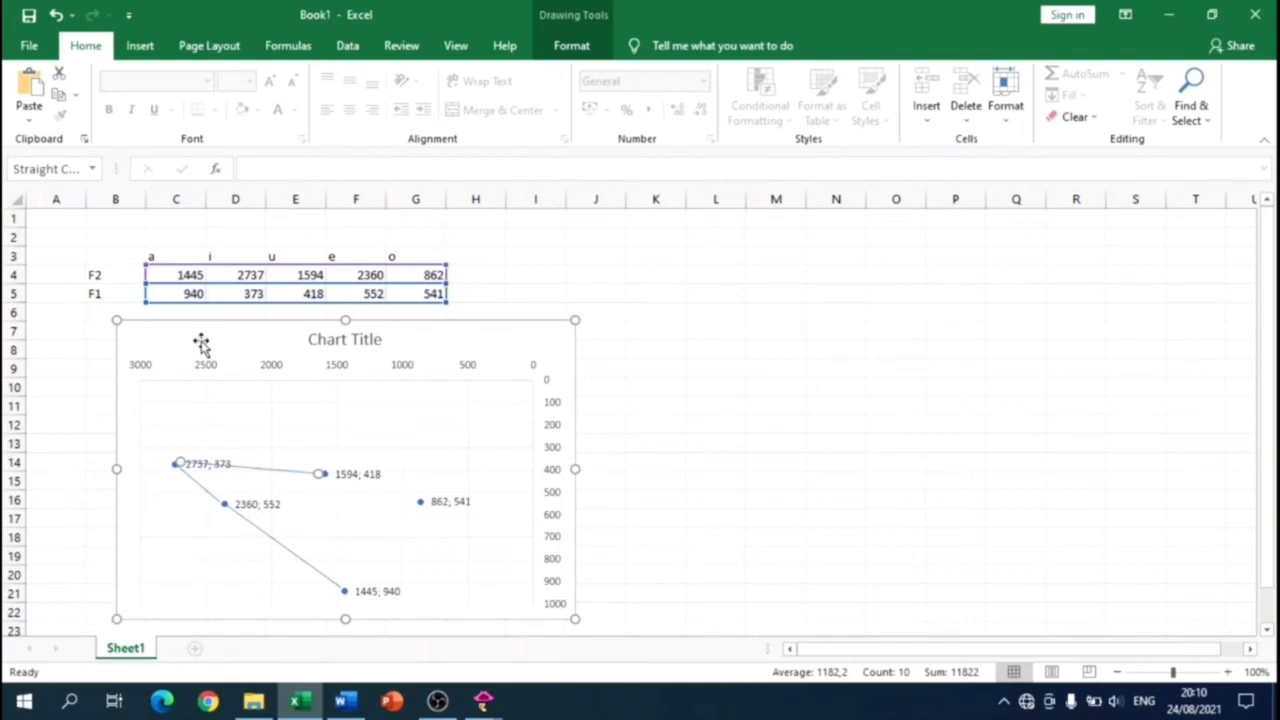
left_click(29, 92)
left_click_drag(134, 343, 419, 501)
Paste another copy of the line and adjust its ends to join the 862; 541 and 1445; 940 points.
left_click(29, 92)
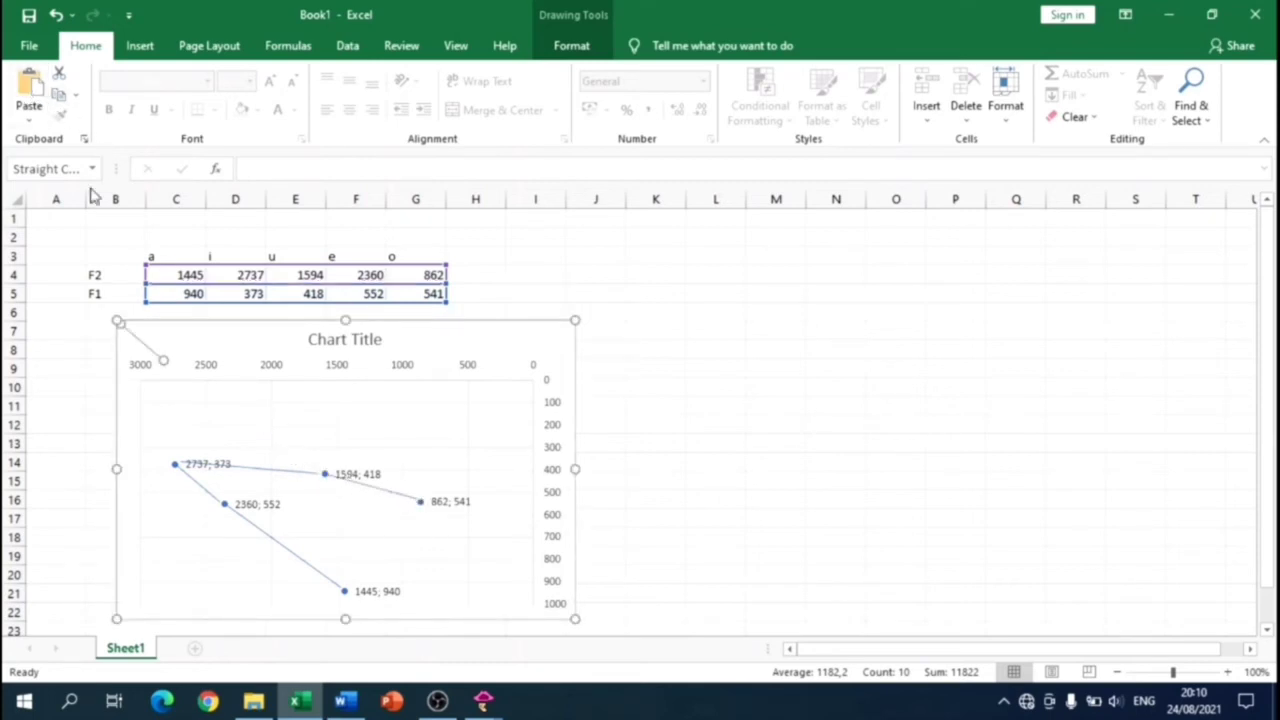
left_click_drag(149, 349, 383, 413)
left_click_drag(395, 504, 420, 428)
left_click(366, 518)
left_click_drag(357, 490, 352, 512)
left_click(466, 463)
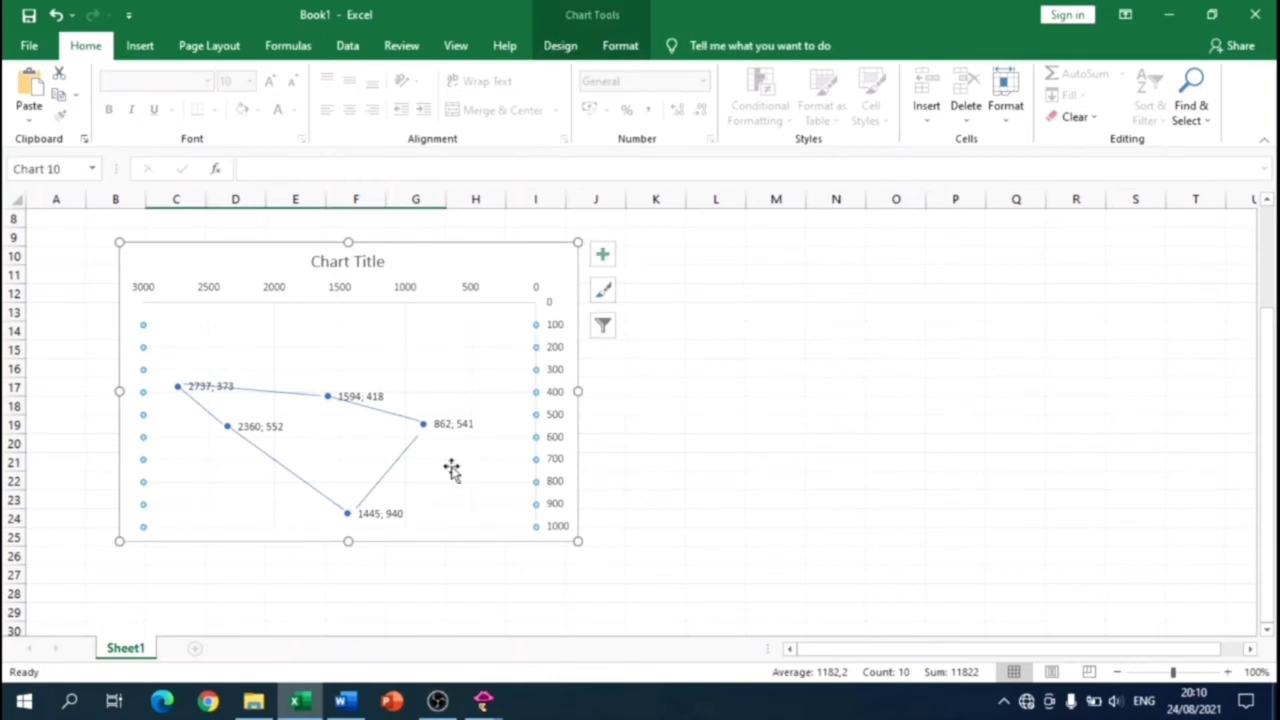
Copy the vowel diagram picture from the Vokal document in Word and paste it into the Excel sheet beside the scatter chart.
scroll(651, 363, "up", 1)
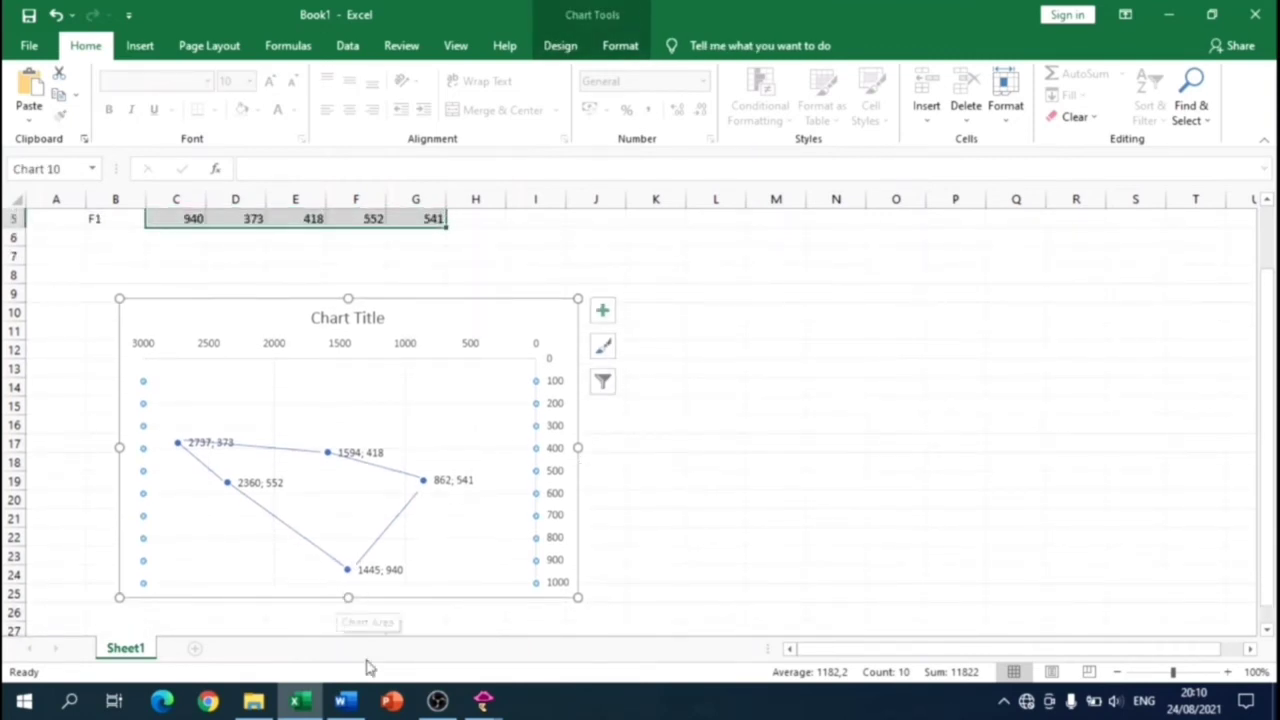
left_click(345, 703)
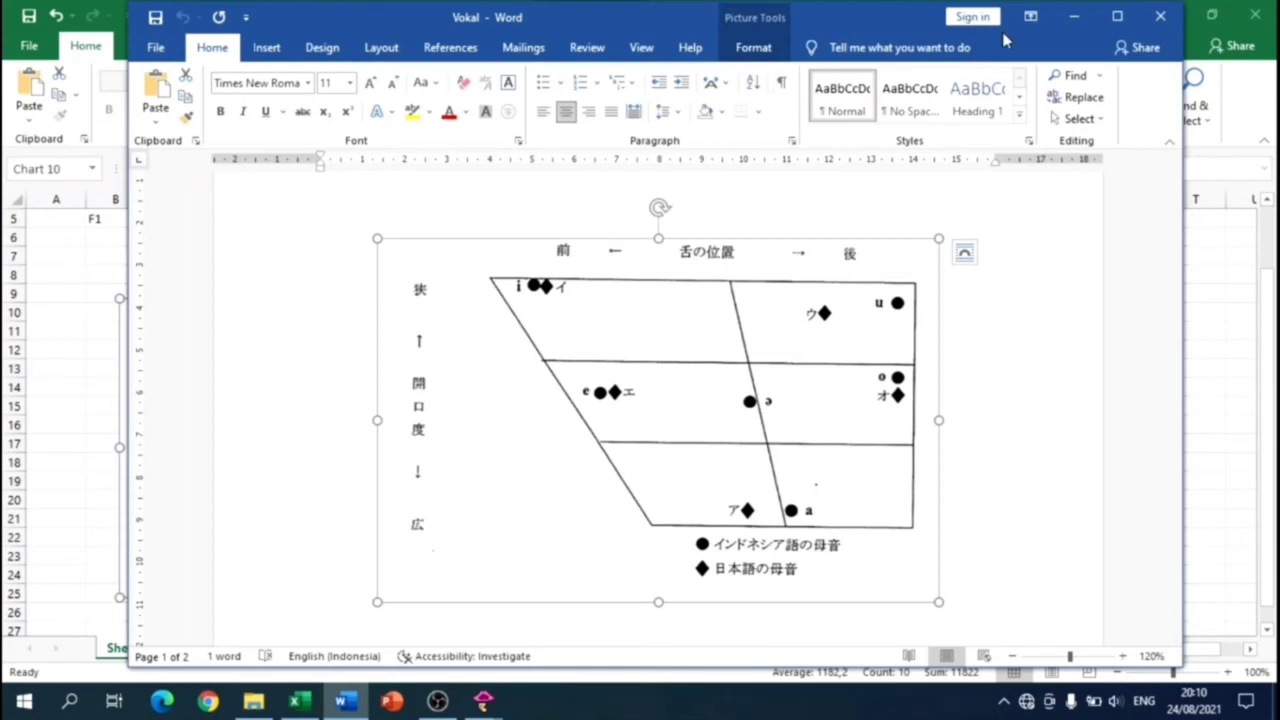
left_click(1073, 16)
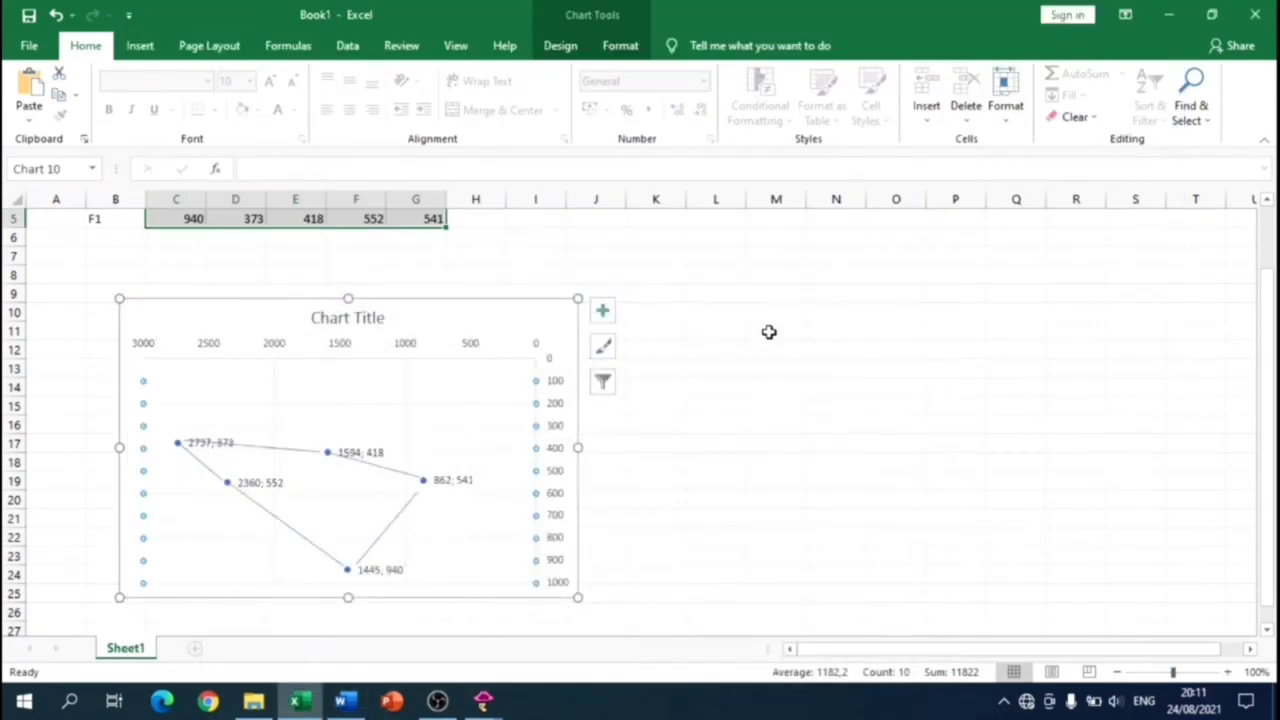
left_click(768, 332)
left_click(30, 88)
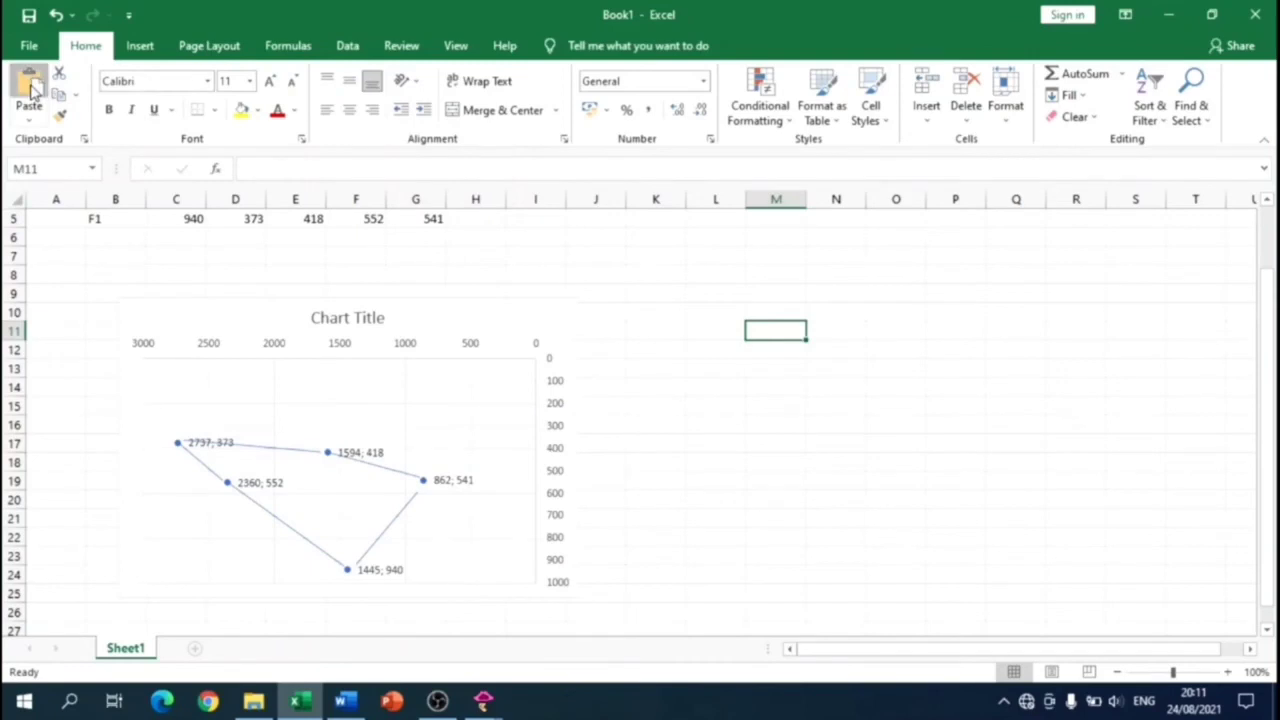
left_click_drag(823, 349, 680, 270)
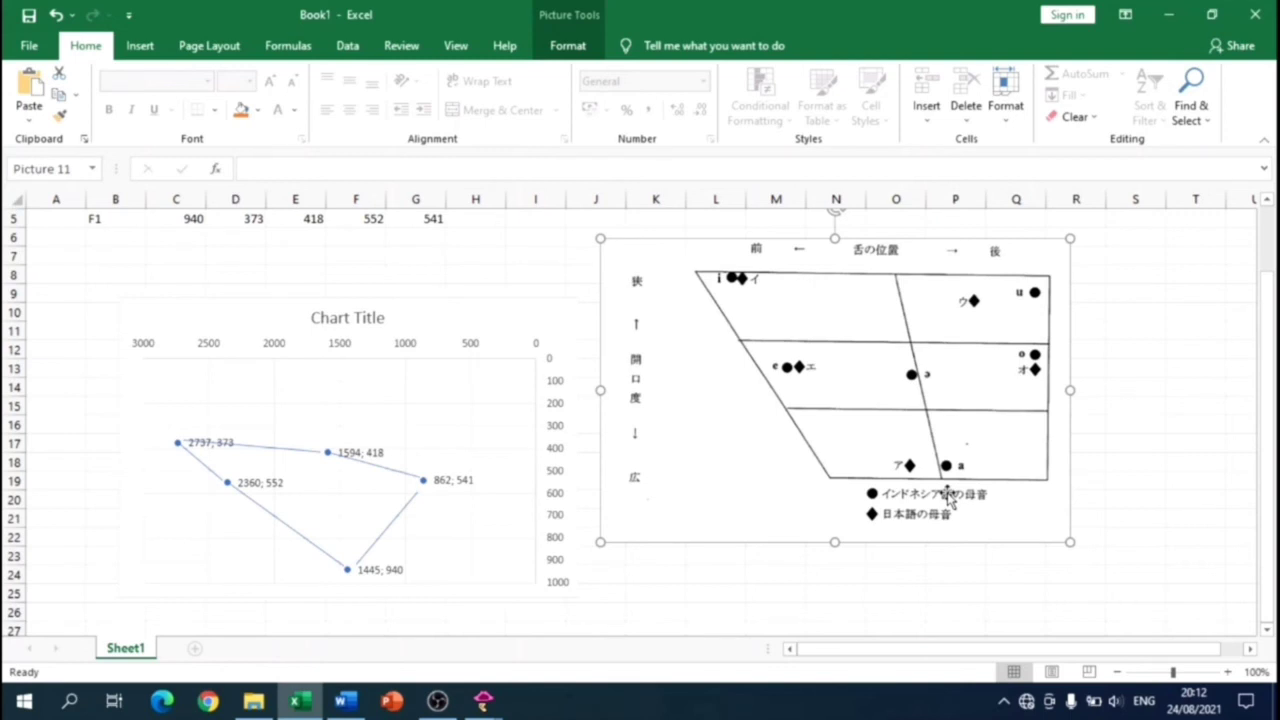
Compare the formant table and scatter chart with the pasted vowel diagram, and minimize the workbook to return to Praat.
scroll(437, 420, "up", 1)
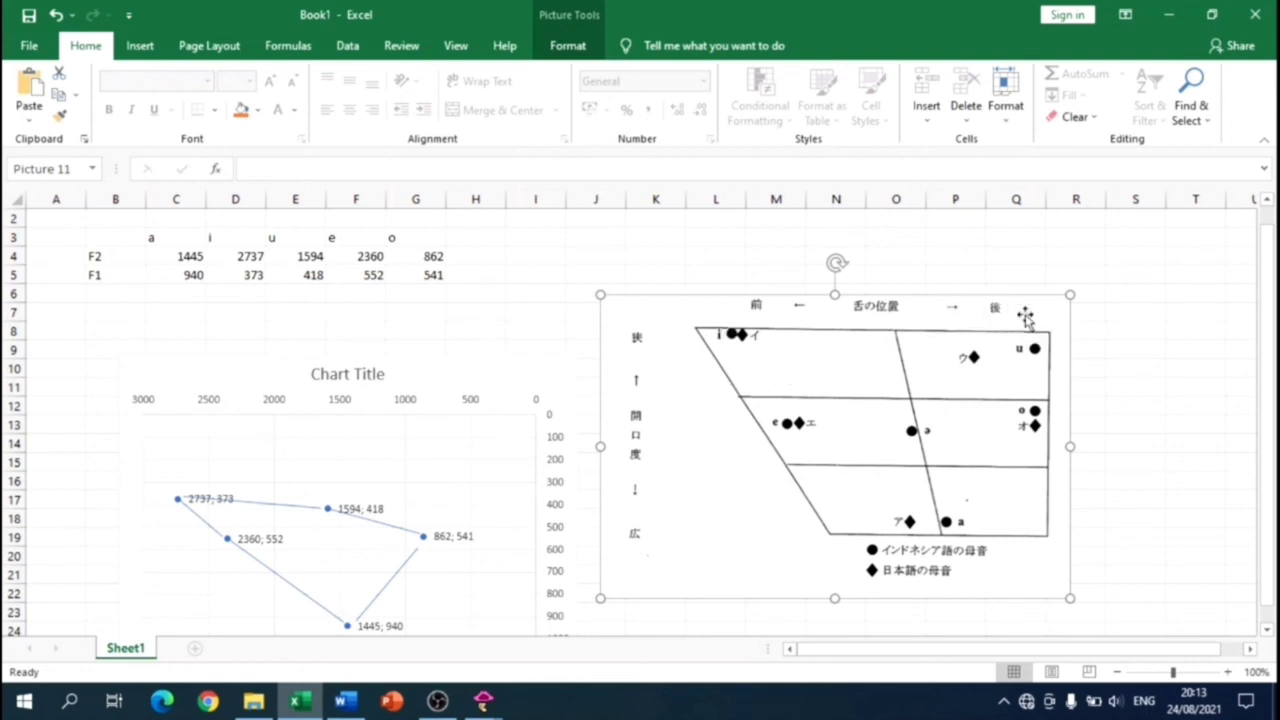
scroll(440, 455, "down", 1)
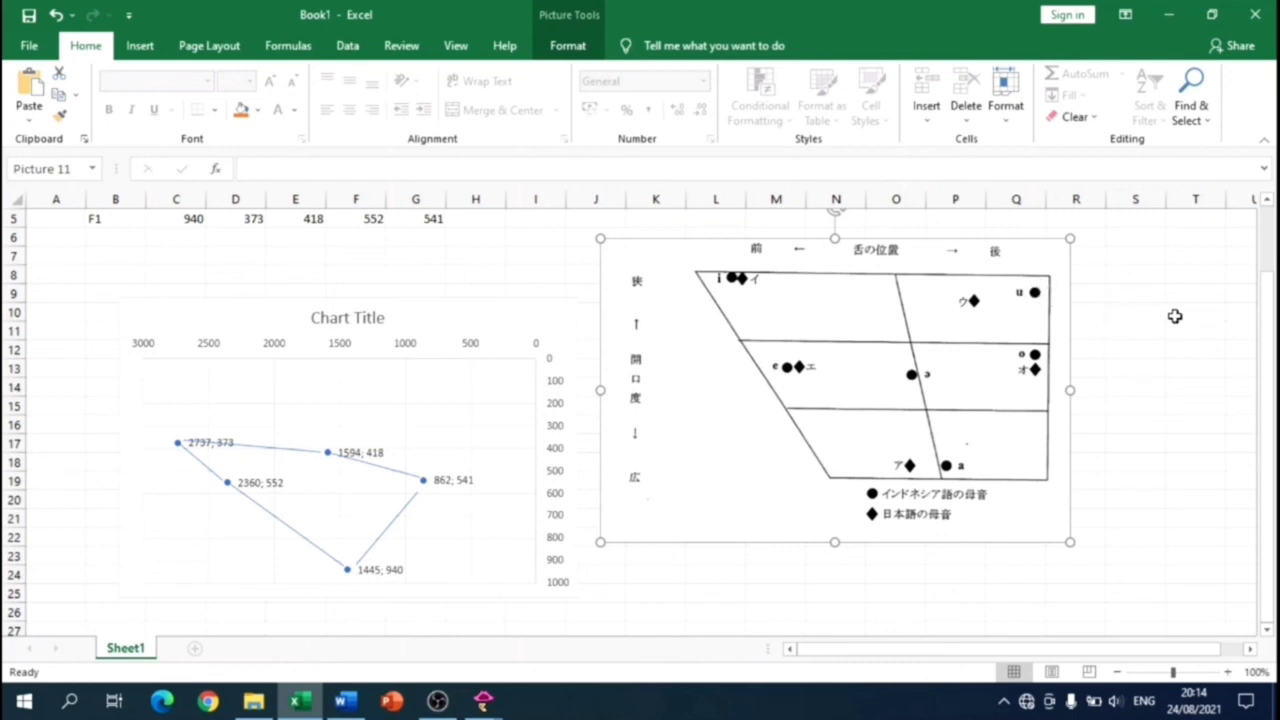
scroll(1175, 316, "up", 1)
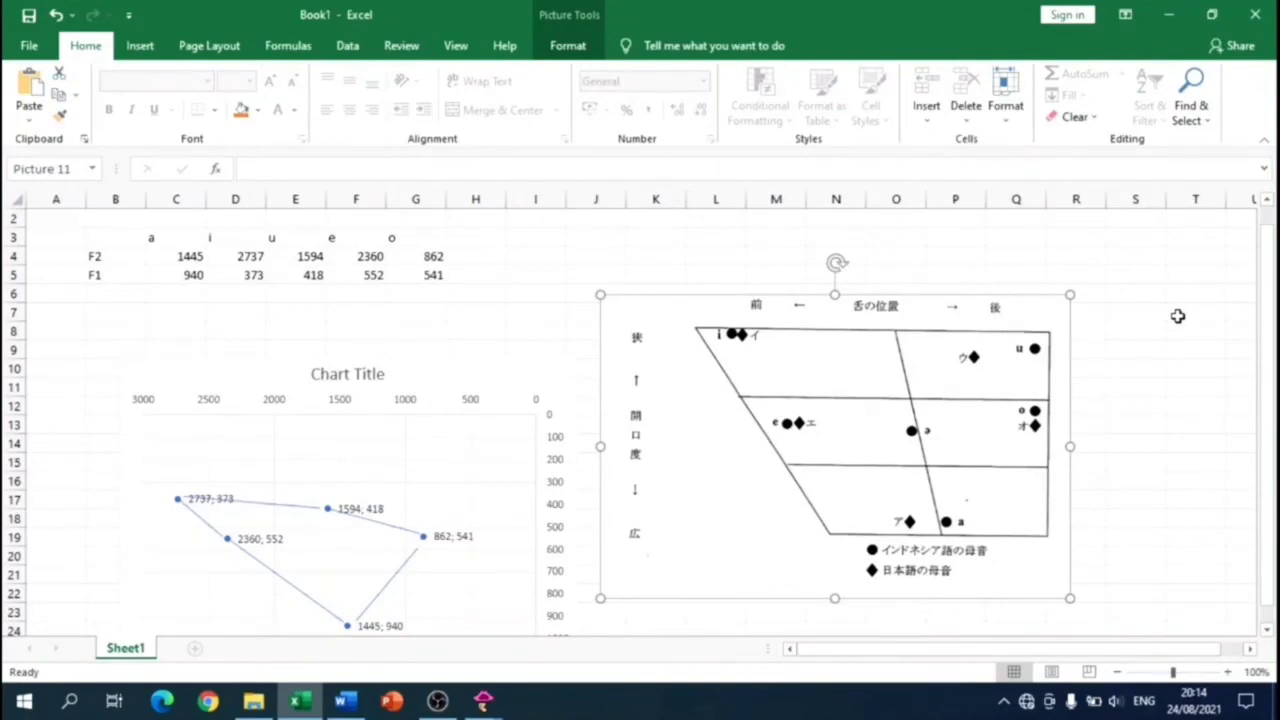
left_click(1171, 24)
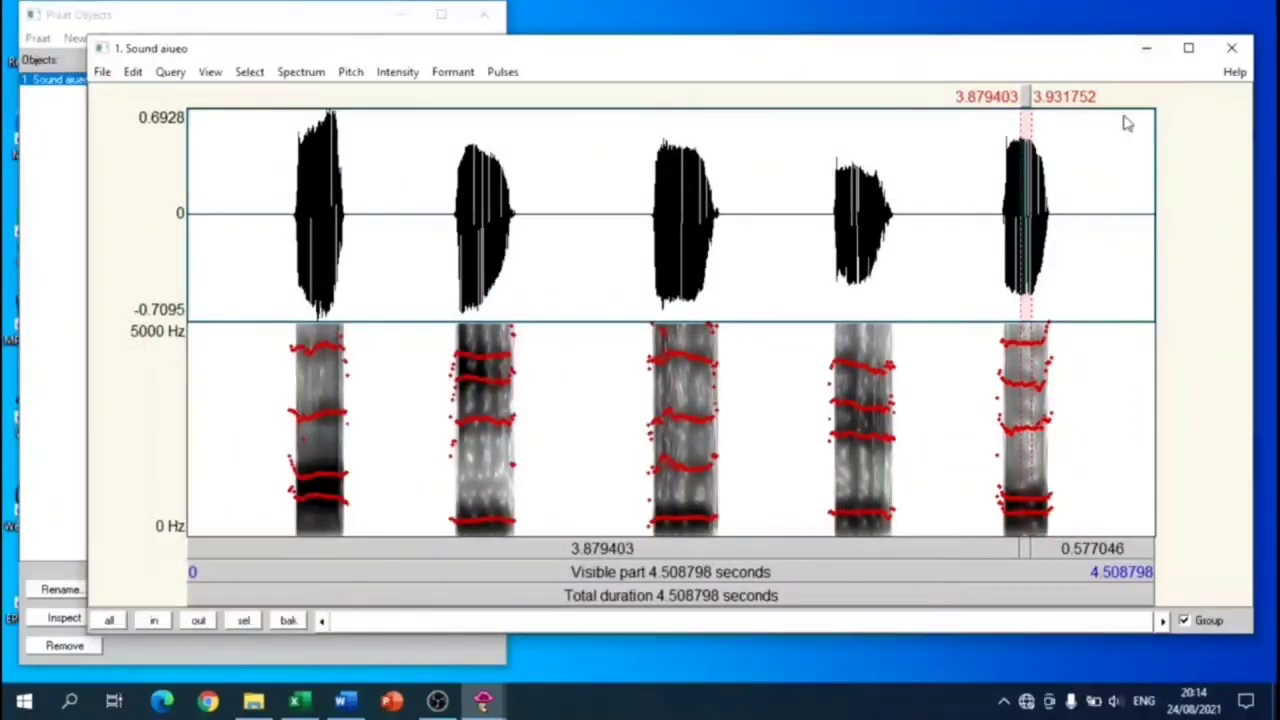